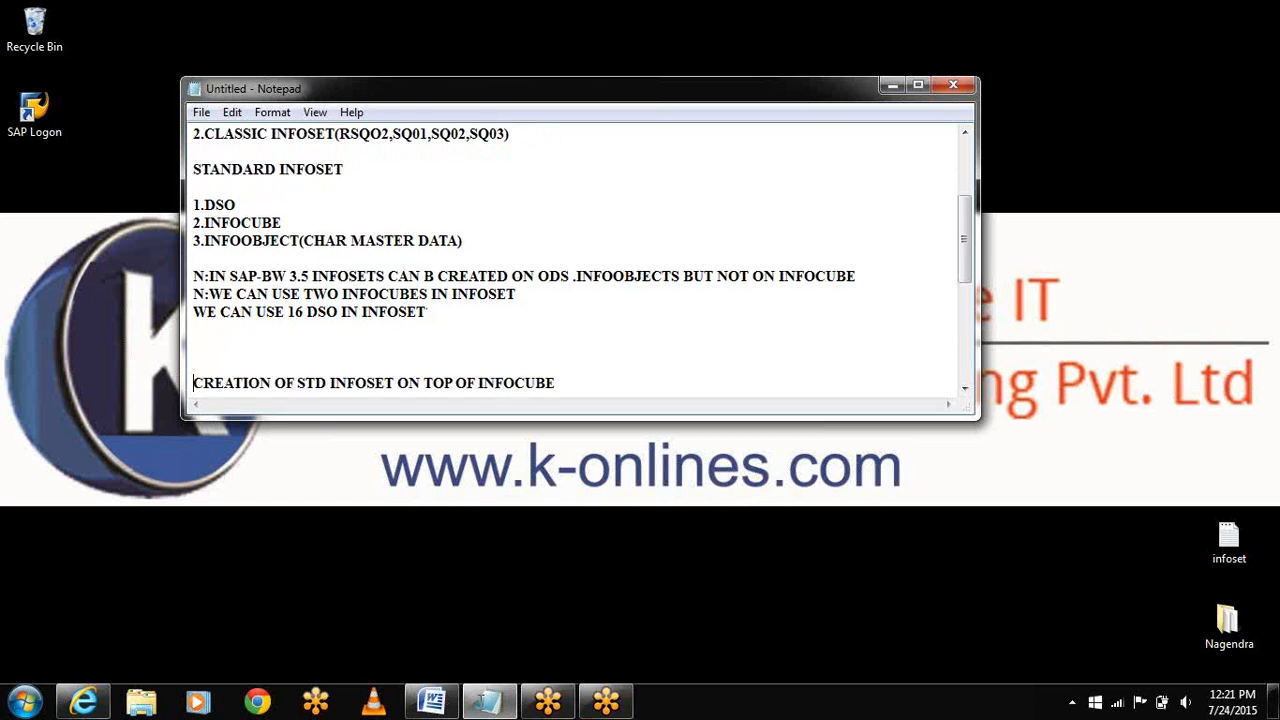
# Step: Add the heading "PART C:REPORTING/INFORMATION PRESENTATION" at the end of the InfoSet notes
pyautogui.press('Down')
pyautogui.press('Down')
pyautogui.press('Down')
pyautogui.press('Down')
pyautogui.press('Down')
pyautogui.press('Down')
pyautogui.press('Down')
pyautogui.press('Down')
pyautogui.press('Down')
pyautogui.press('Down')
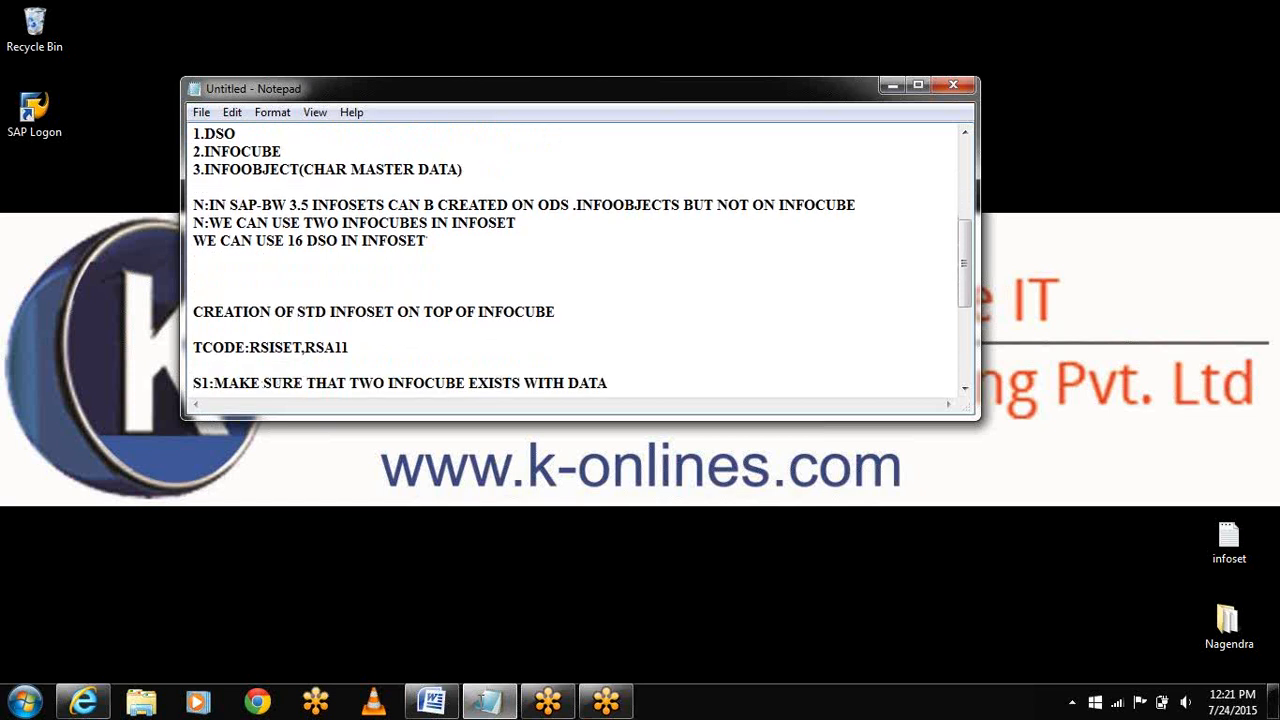
pyautogui.press('Down')
pyautogui.press('Down')
pyautogui.press('Down')
pyautogui.press('Down')
pyautogui.press('Down')
pyautogui.press('Down')
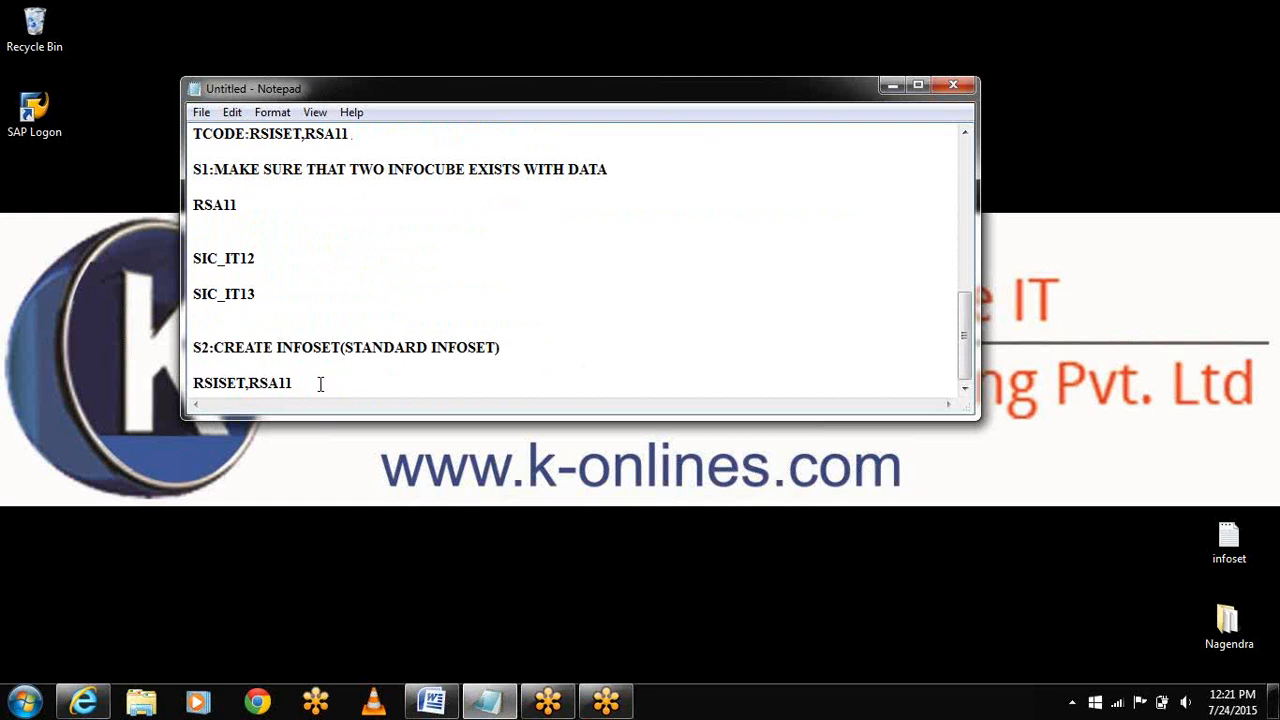
pyautogui.press('Down')
pyautogui.write('S3:')
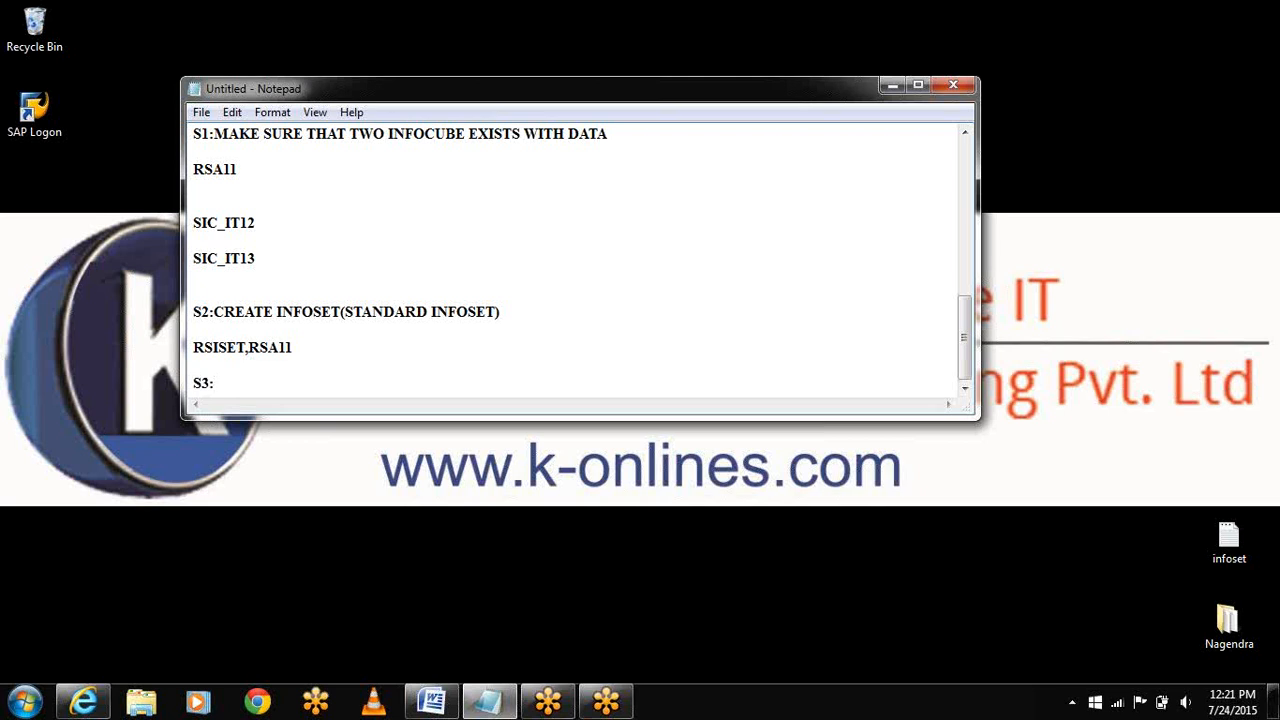
pyautogui.press('BackSpace')
pyautogui.press('BackSpace')
pyautogui.press('BackSpace')
pyautogui.write('PART C:REPOR')
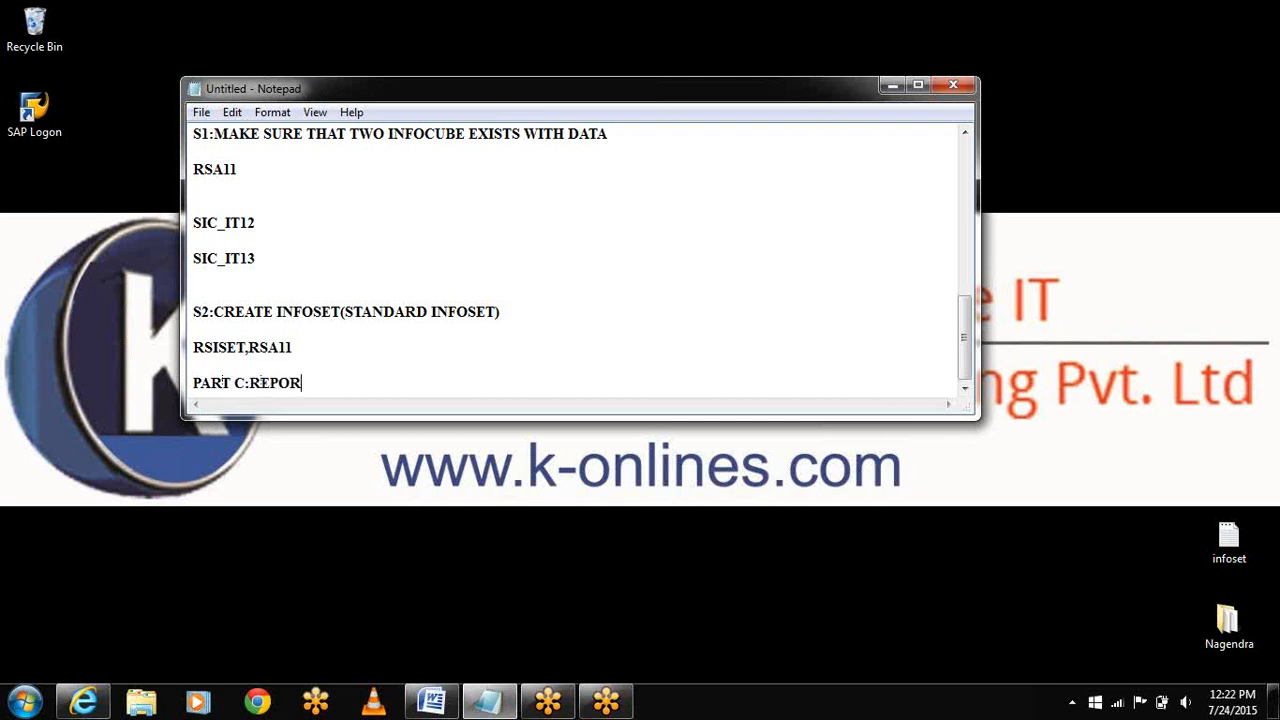
pyautogui.write('TING/INFORMA')
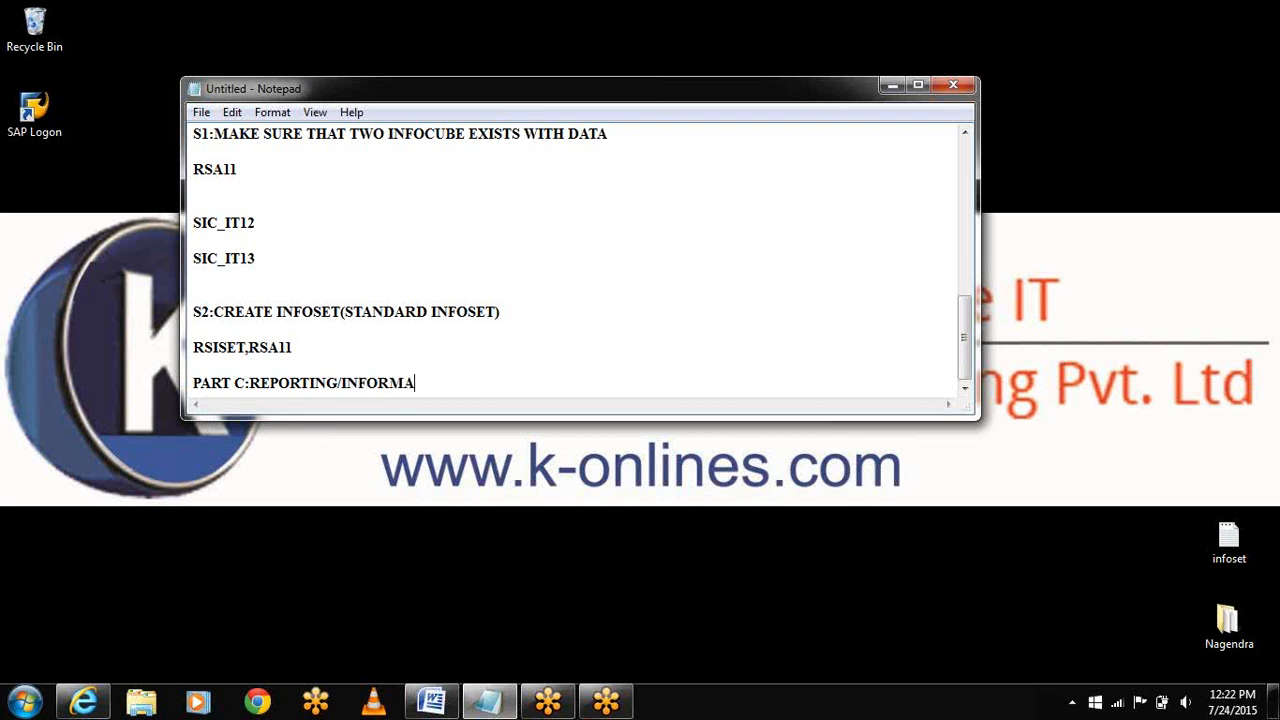
pyautogui.write('TION PRESENTATIO')
pyautogui.write('N')
pyautogui.press('Return')
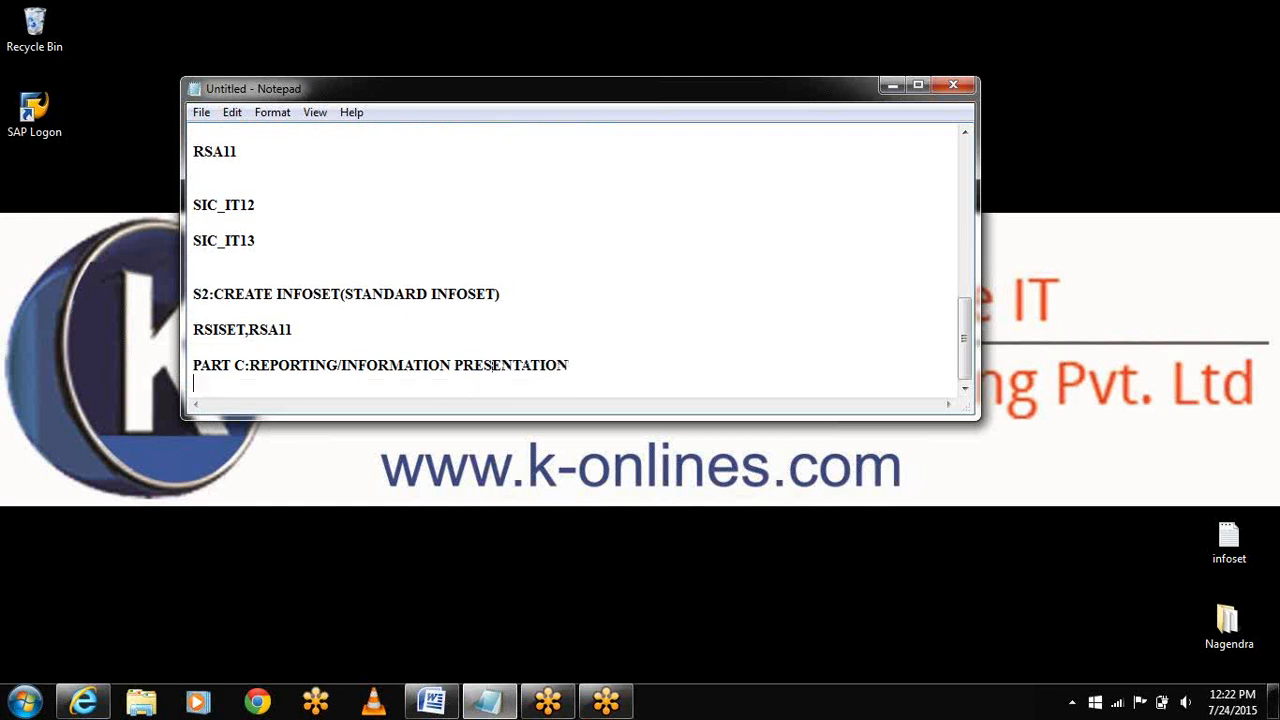
# Step: Add the lines "RRMX" and "ISET_IT(VIRTUAL INFOPROVIDER)" below the Part C heading in the notes
pyautogui.write('RR')
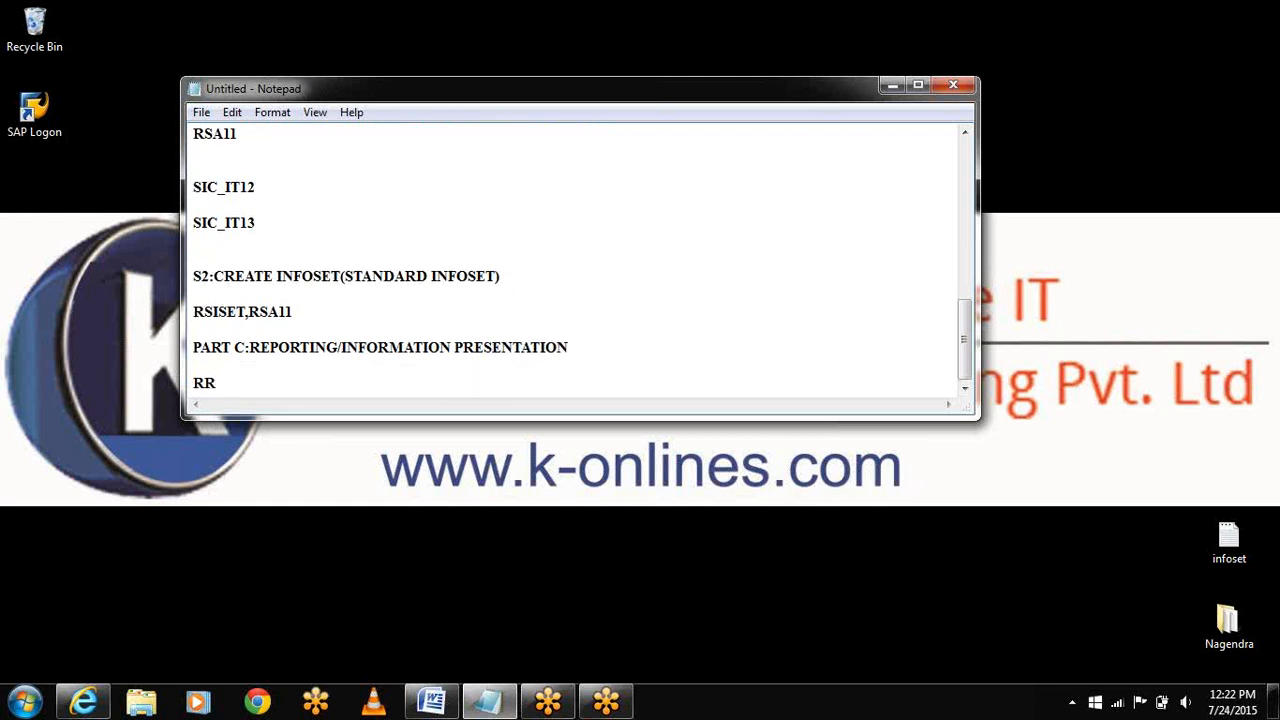
pyautogui.write('MX')
pyautogui.press('Return')
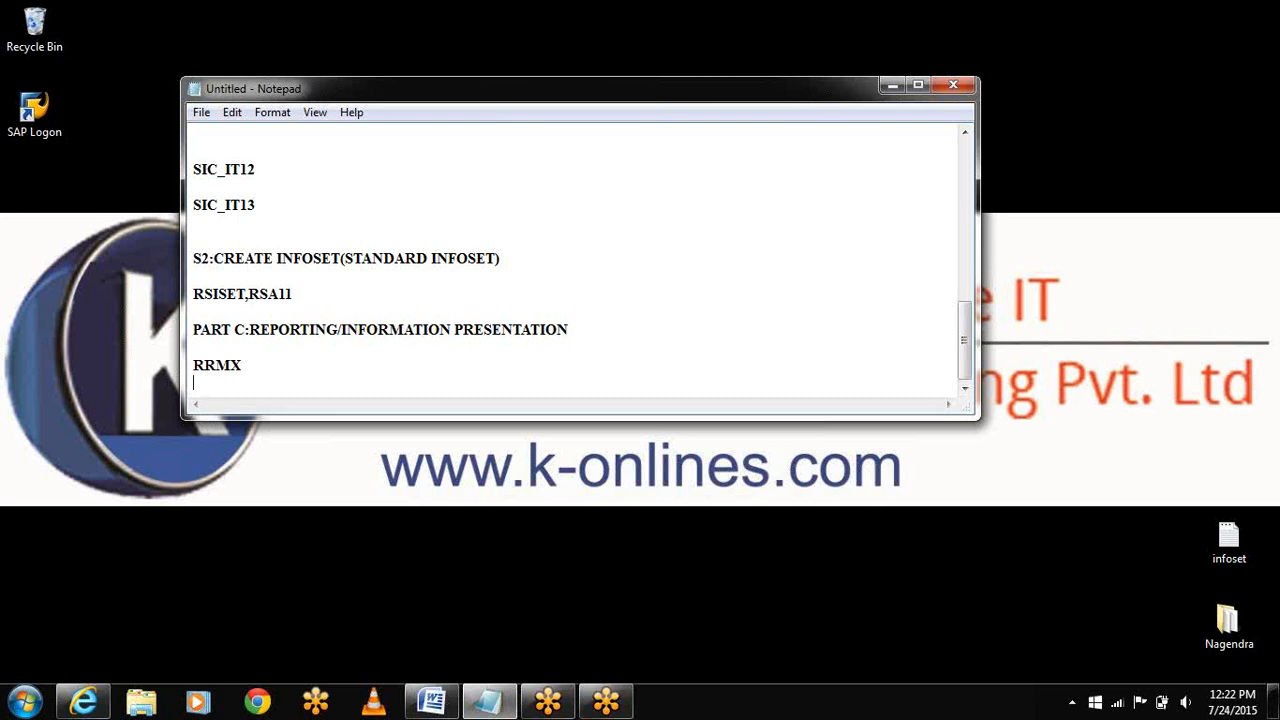
pyautogui.write('ISET_IT(VIRTULA IN')
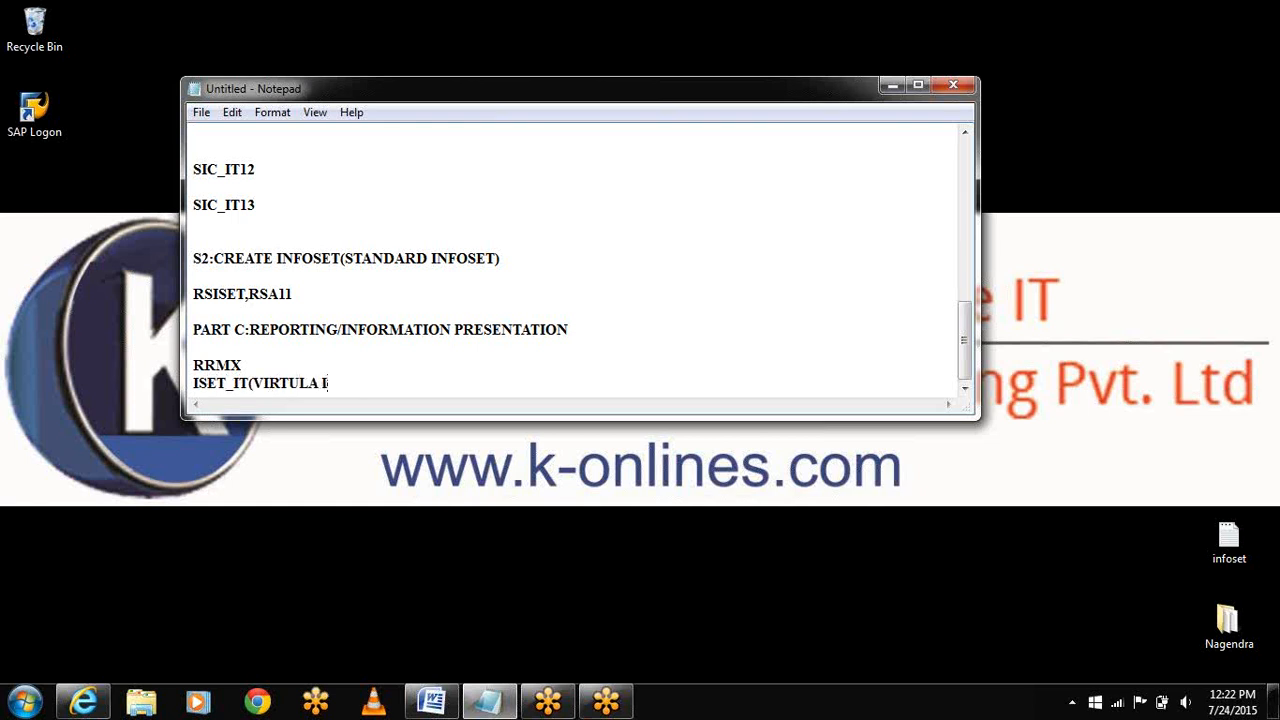
pyautogui.press('BackSpace')
pyautogui.press('BackSpace')
pyautogui.press('BackSpace')
pyautogui.press('BackSpace')
pyautogui.press('BackSpace')
pyautogui.write('AL INFOPROVIDER)')
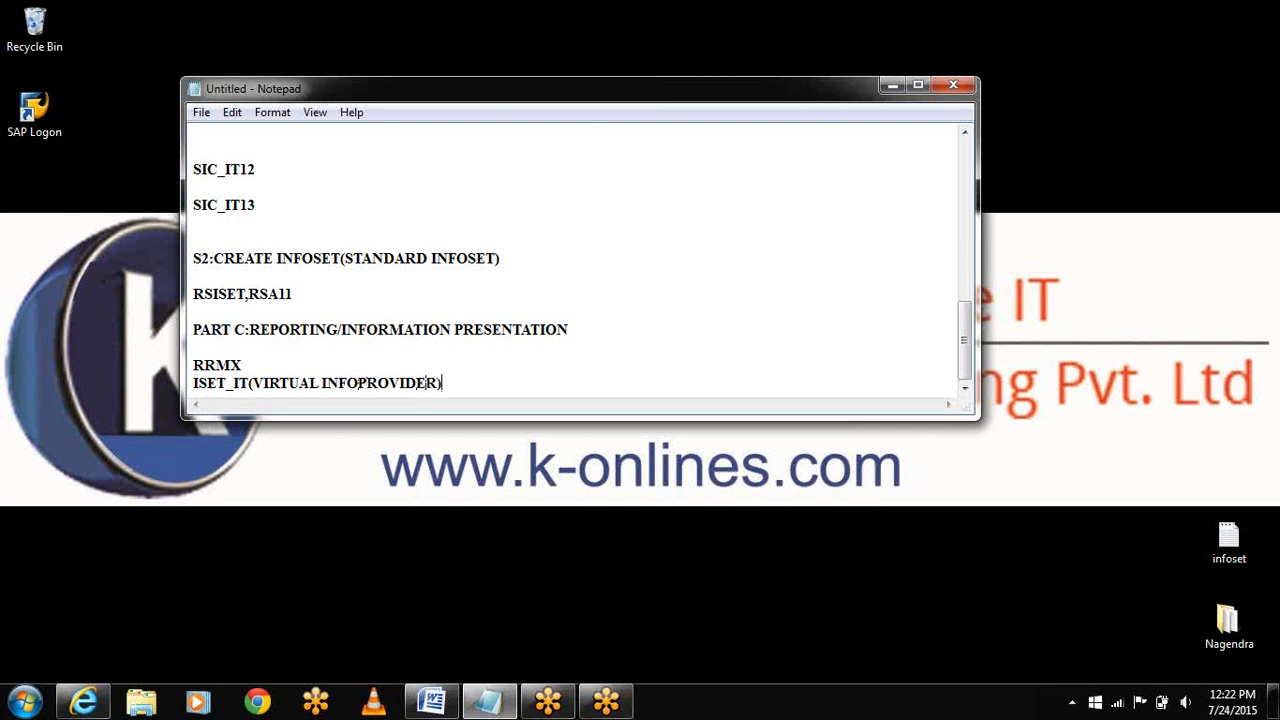
pyautogui.press('Return')
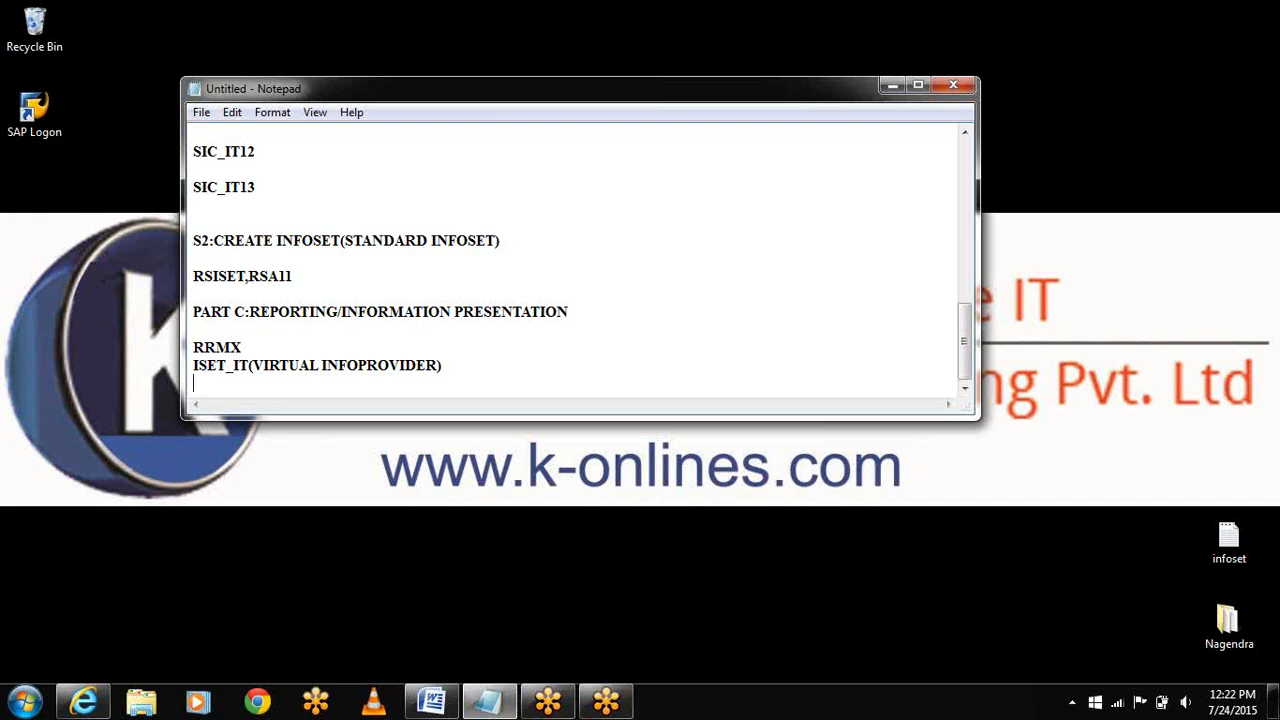
# Step: Switch to SAP Logon and open the logon screen of the BW system
pyautogui.click(891, 87)
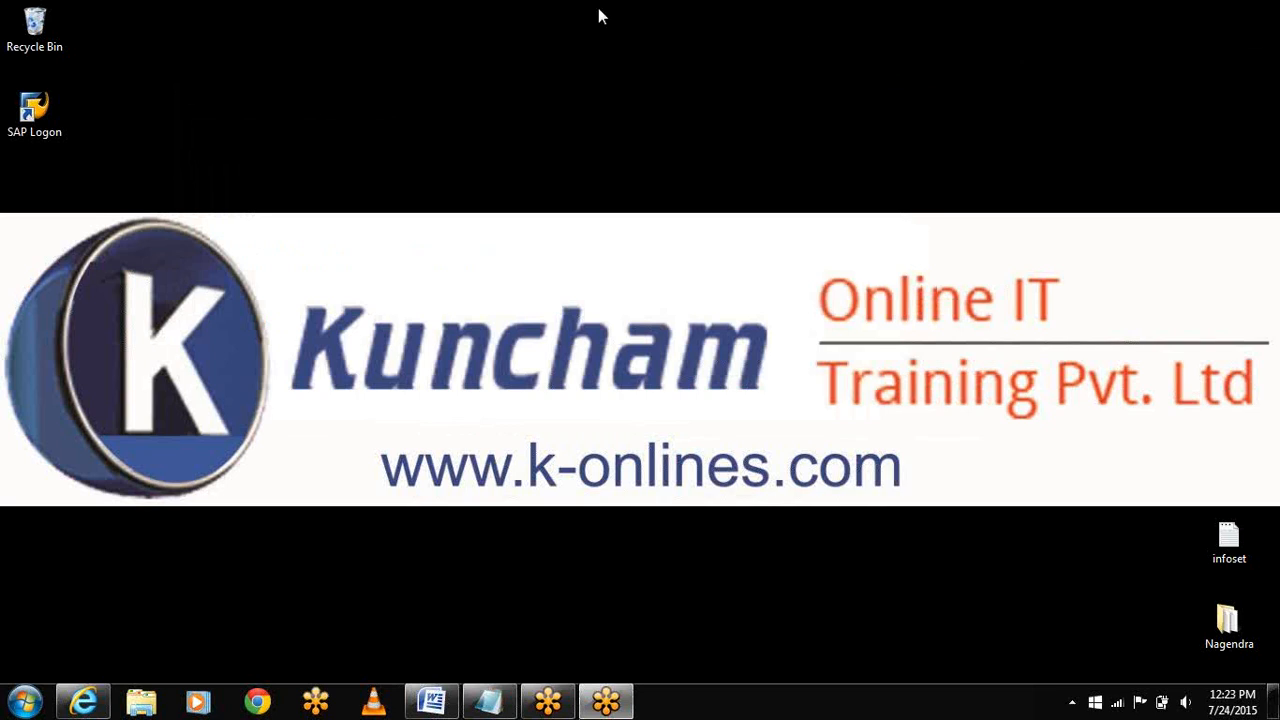
pyautogui.doubleClick(49, 106)
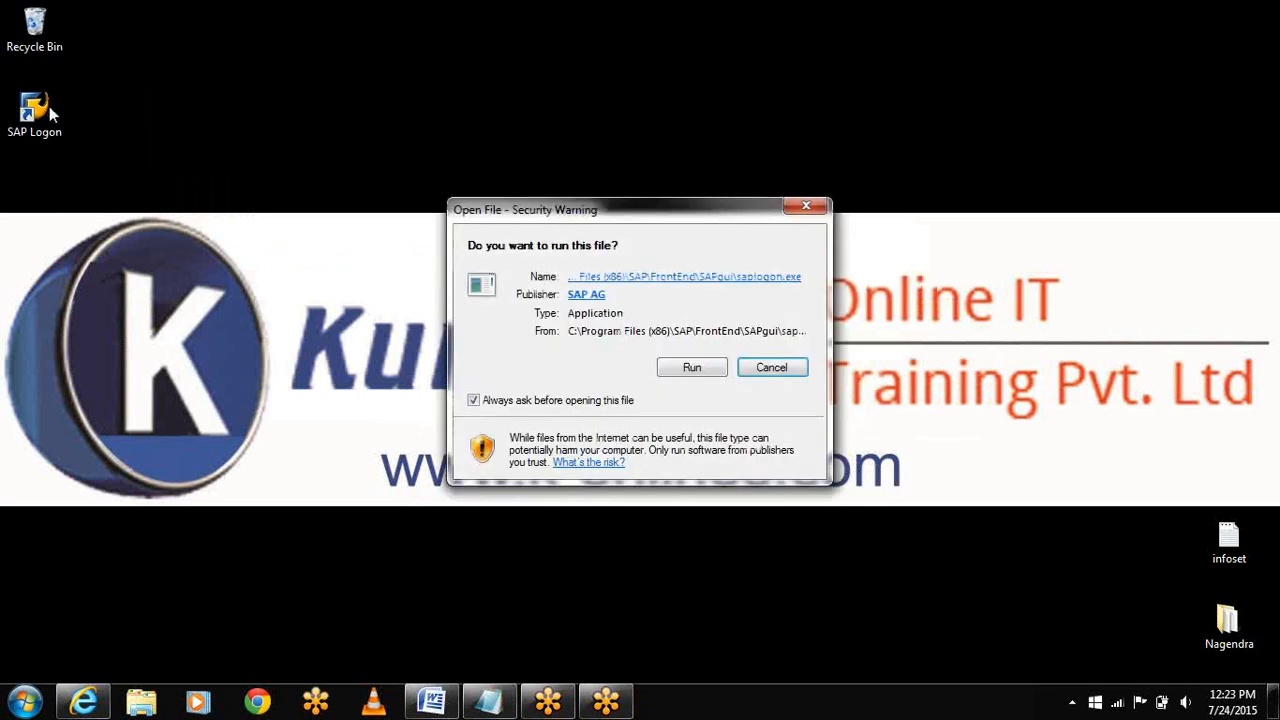
pyautogui.click(692, 367)
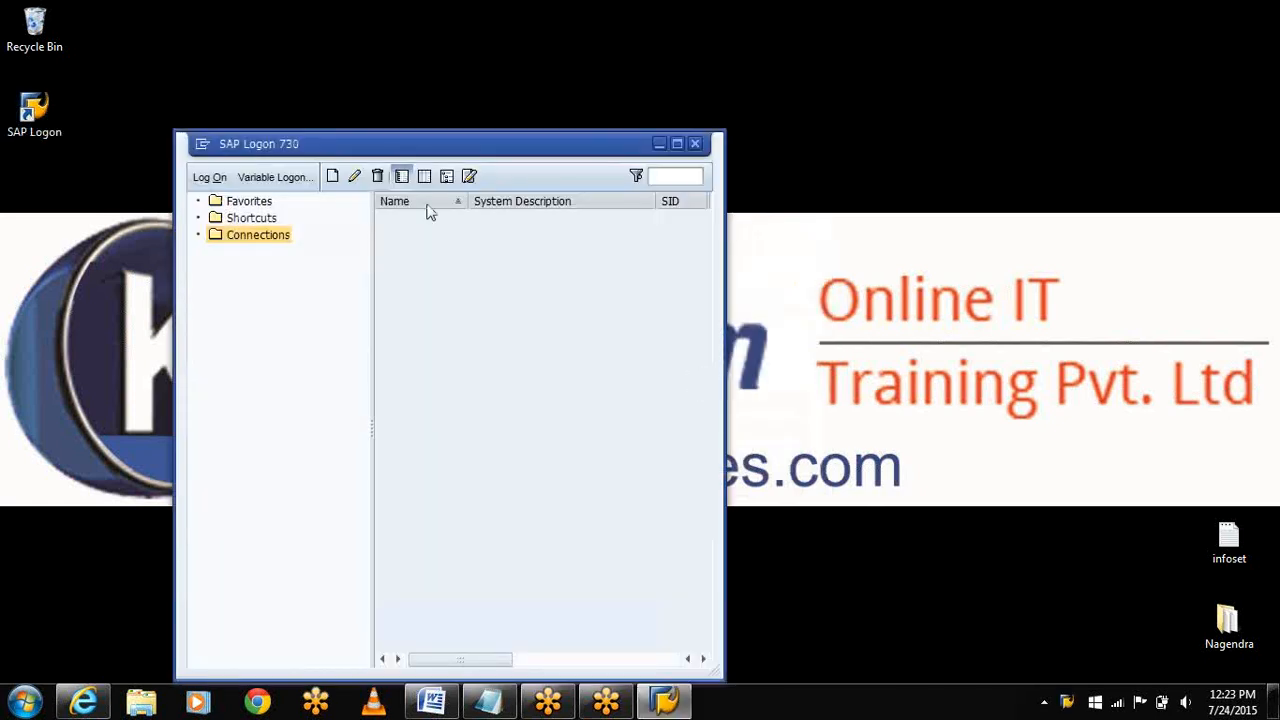
pyautogui.click(216, 184)
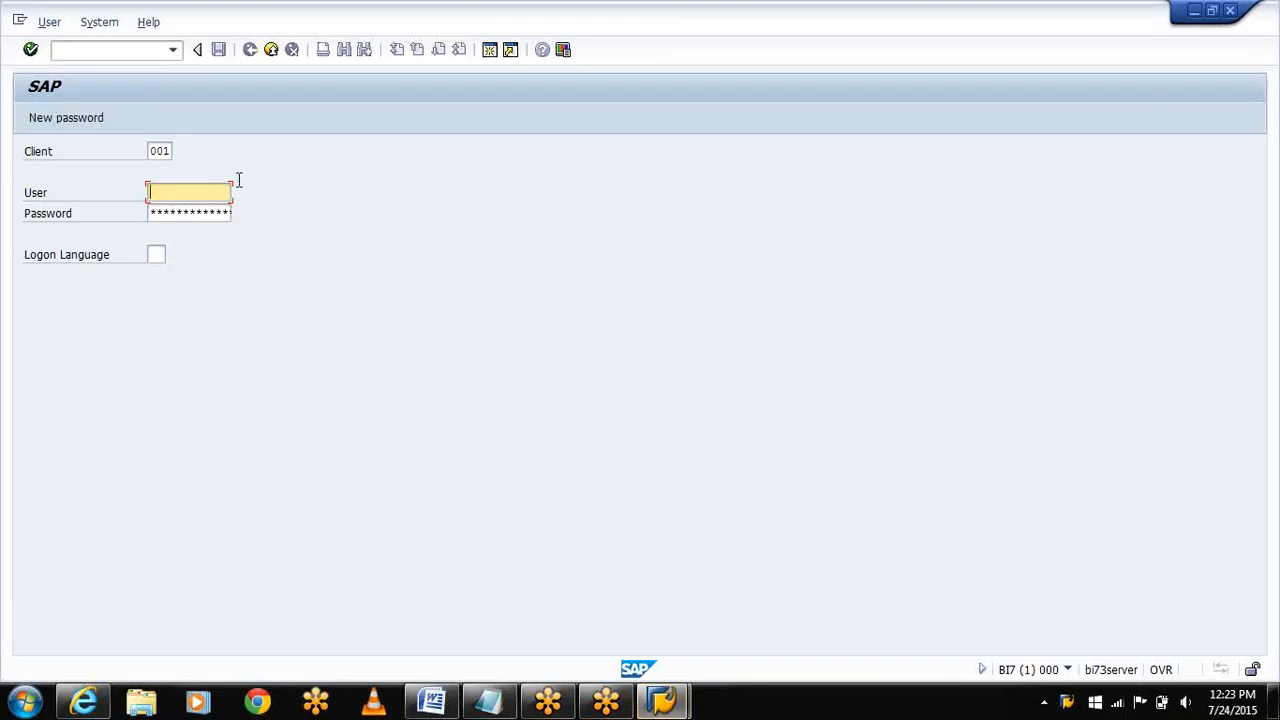
# Step: Log on to SAP with the user ID, the account password and logon language EN
pyautogui.write('bw11')
pyautogui.press('Tab')
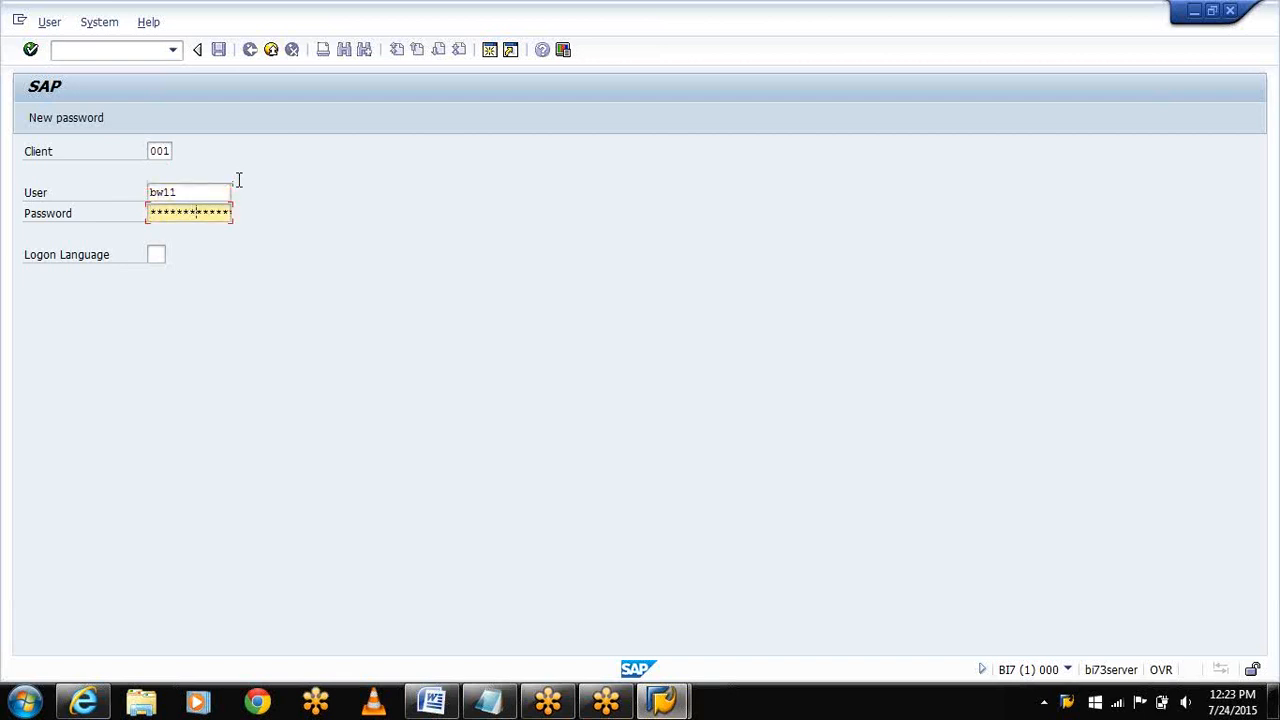
pyautogui.press('Tab')
pyautogui.write('En')
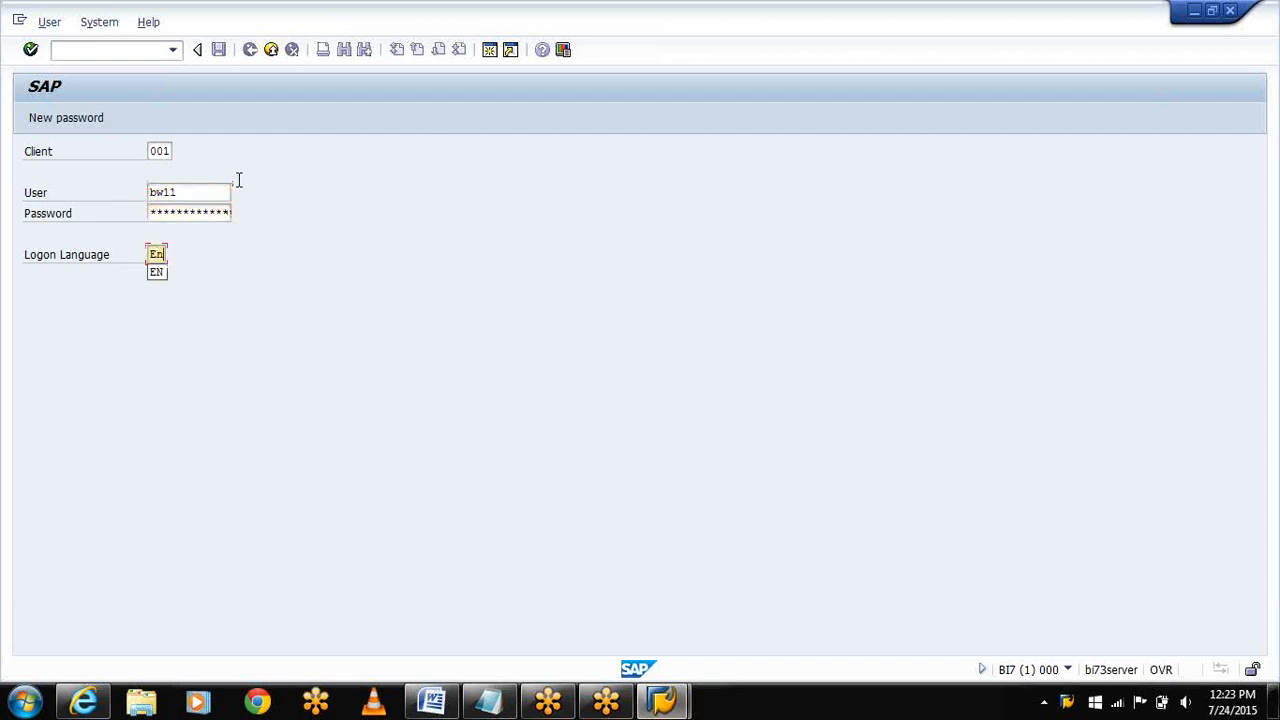
pyautogui.press('Return')
pyautogui.click(86, 531)
pyautogui.click(587, 649)
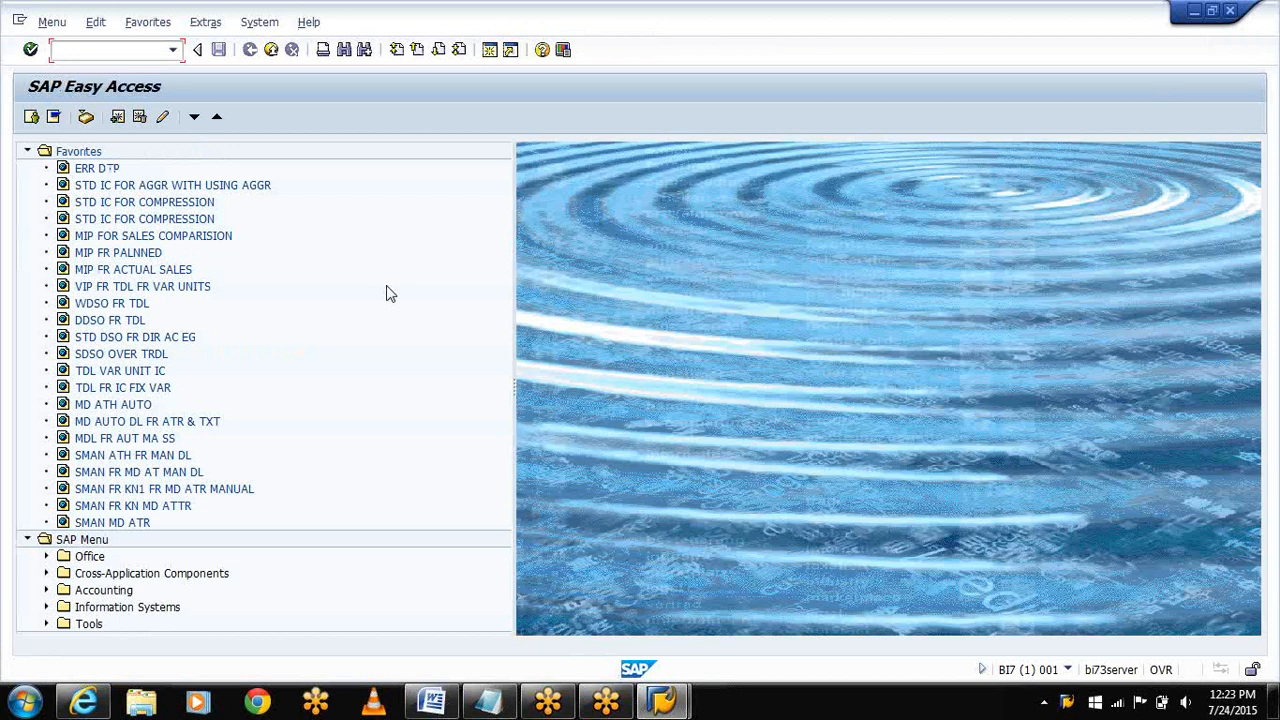
# Step: Run transaction rrmx to launch BEx Analyzer in Excel
pyautogui.write('rr')
pyautogui.press('BackSpace')
pyautogui.write('rrmx')
pyautogui.press('Return')
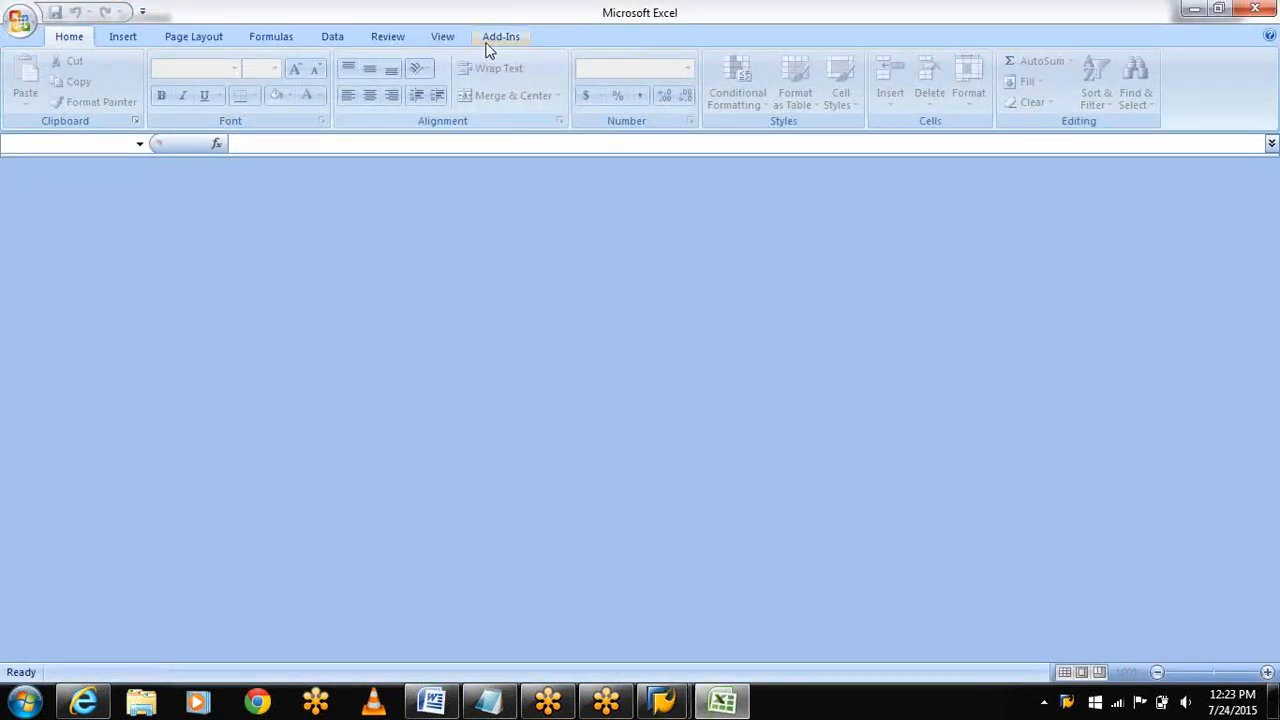
# Step: Start creating a new query with the BEx Analyzer tools
pyautogui.click(486, 44)
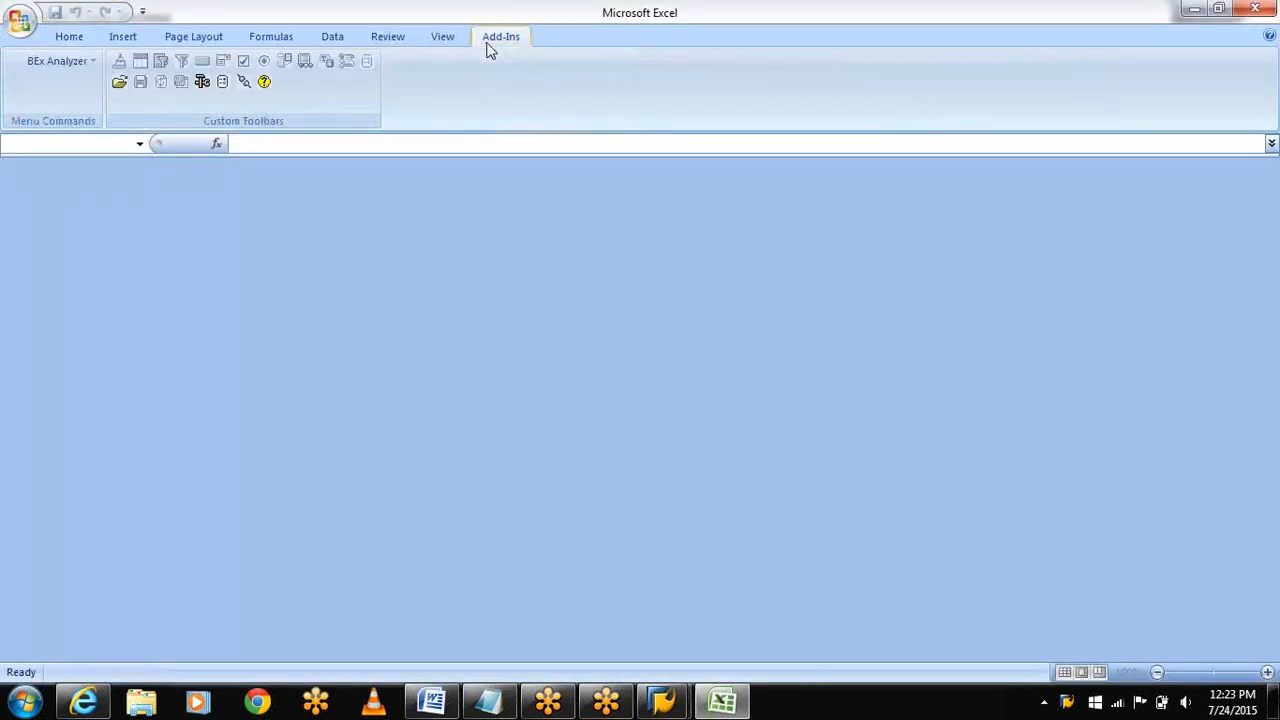
pyautogui.click(201, 86)
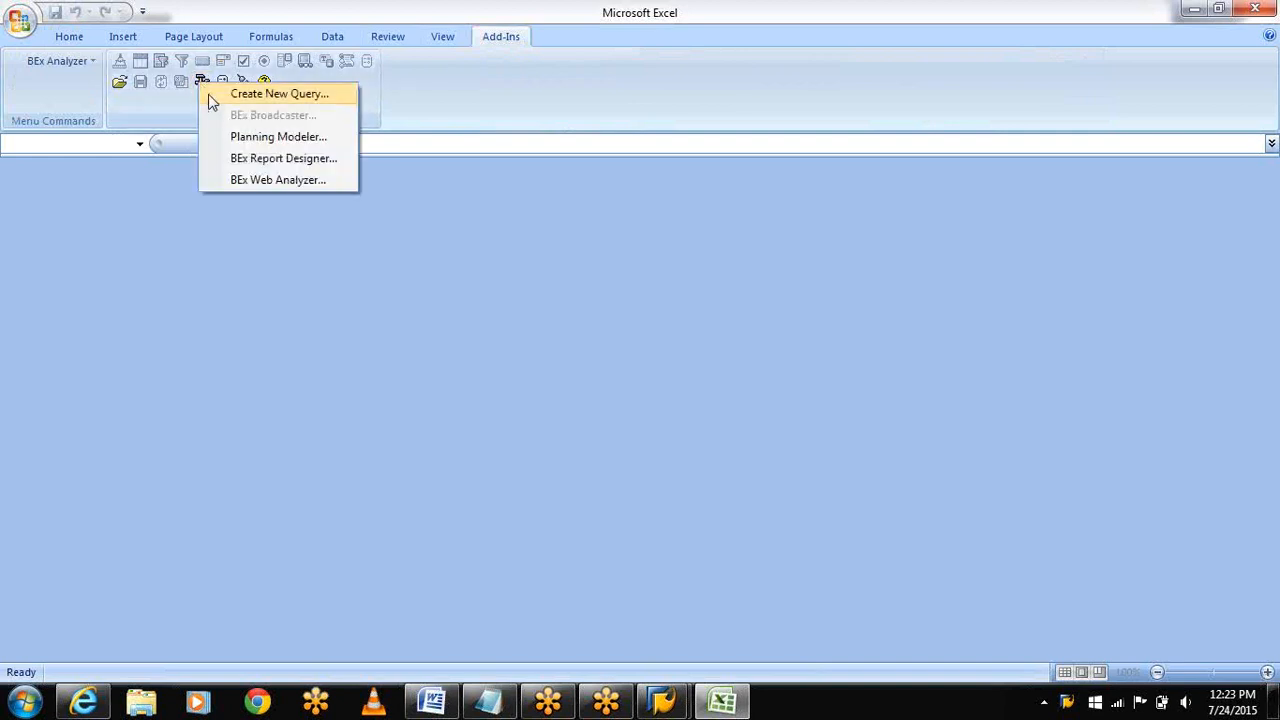
pyautogui.click(206, 93)
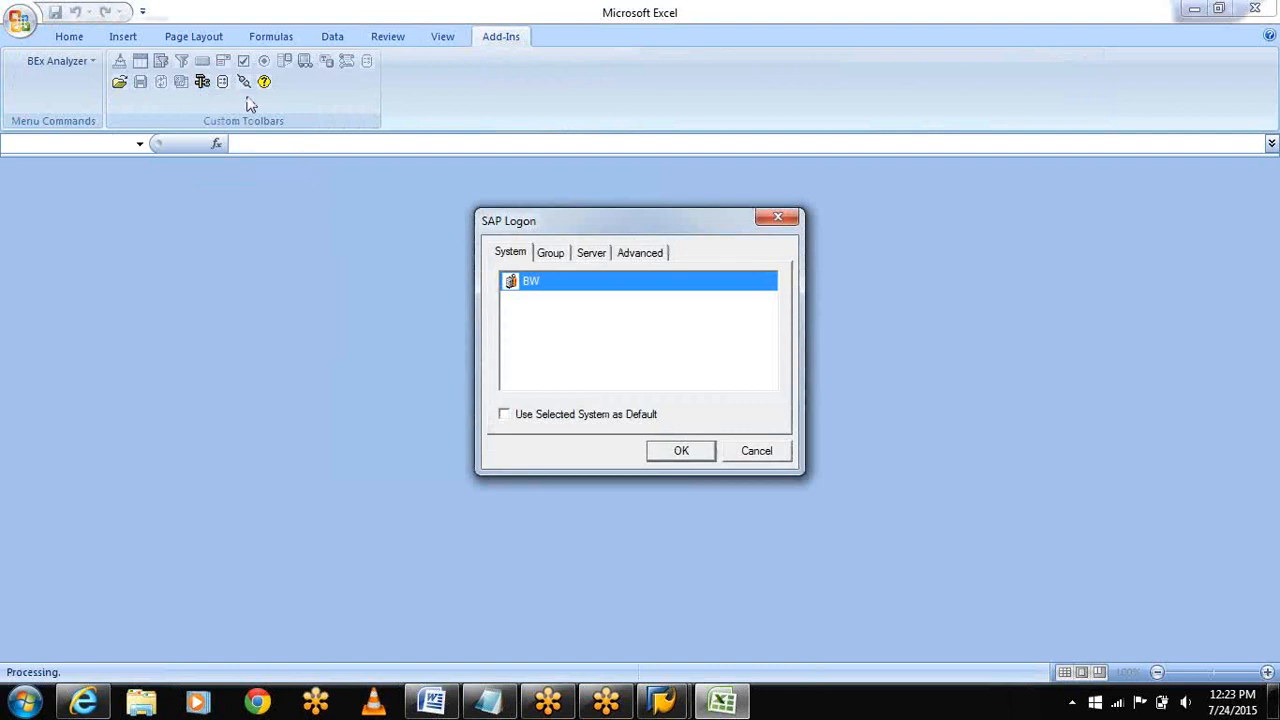
# Step: Log on to the BW system with the account password to load Query Designer, and minimize the SAP Logon window
pyautogui.click(671, 451)
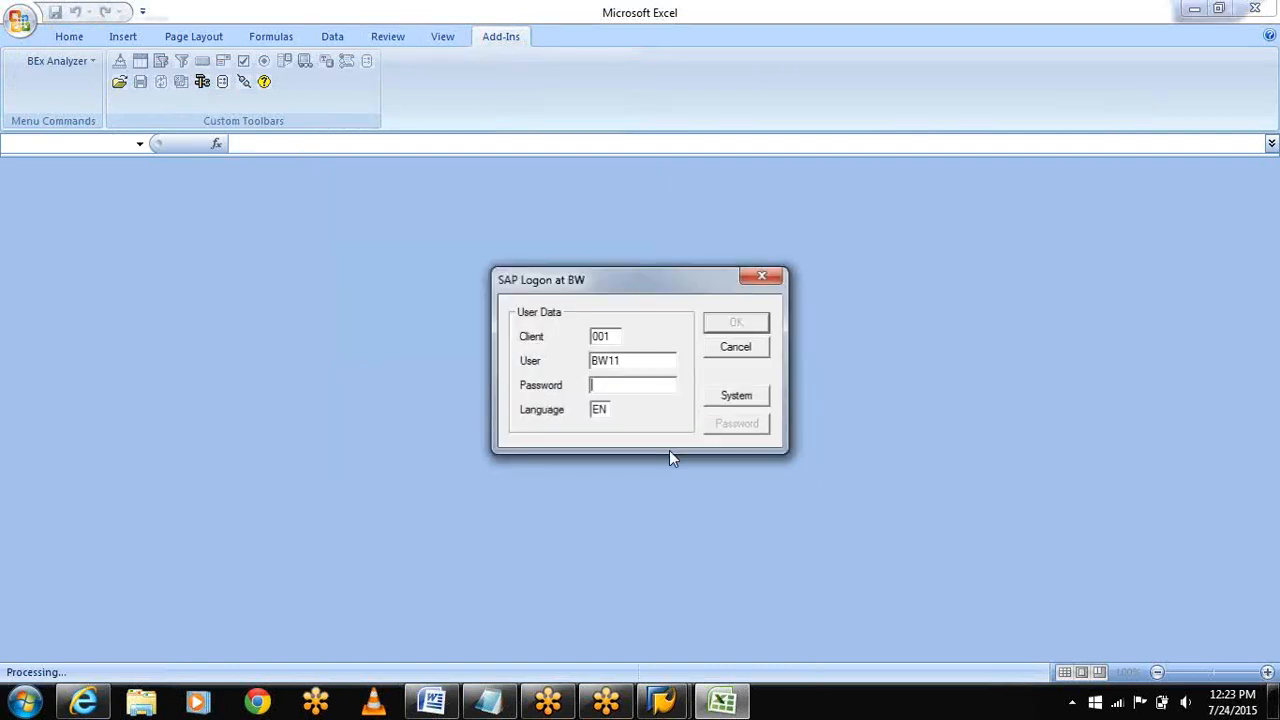
pyautogui.write('******')
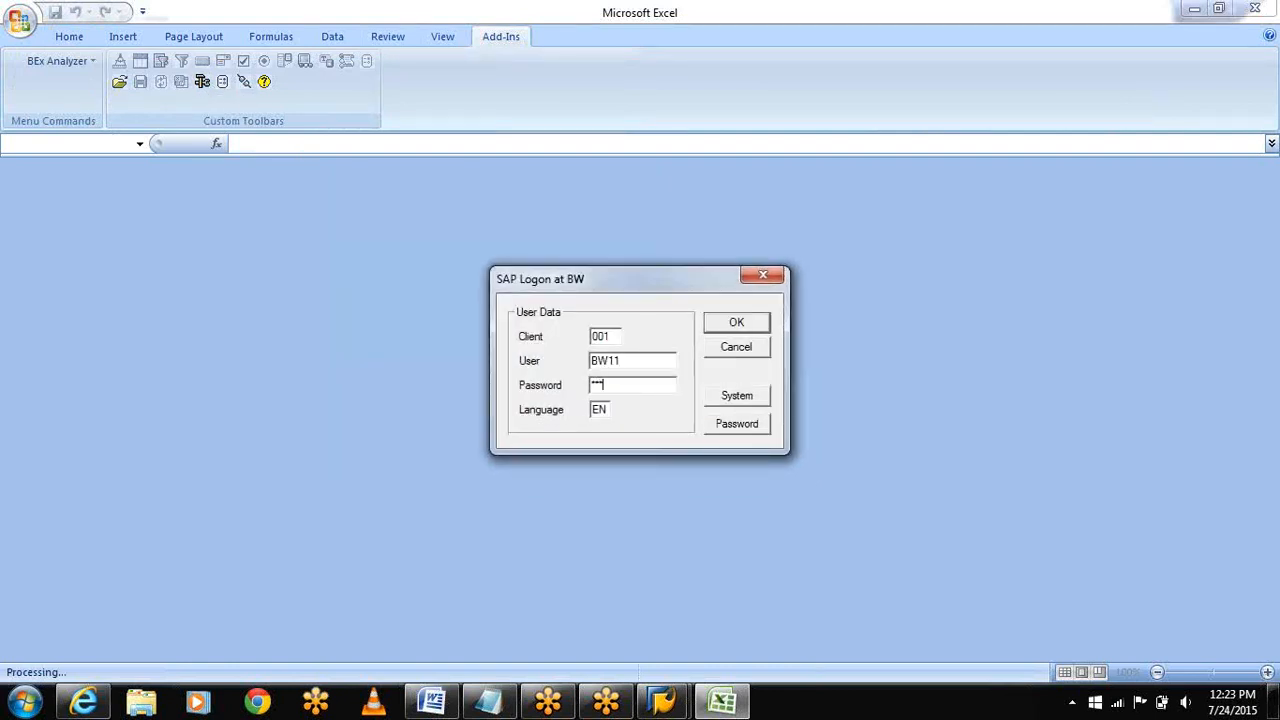
pyautogui.write('***')
pyautogui.press('Return')
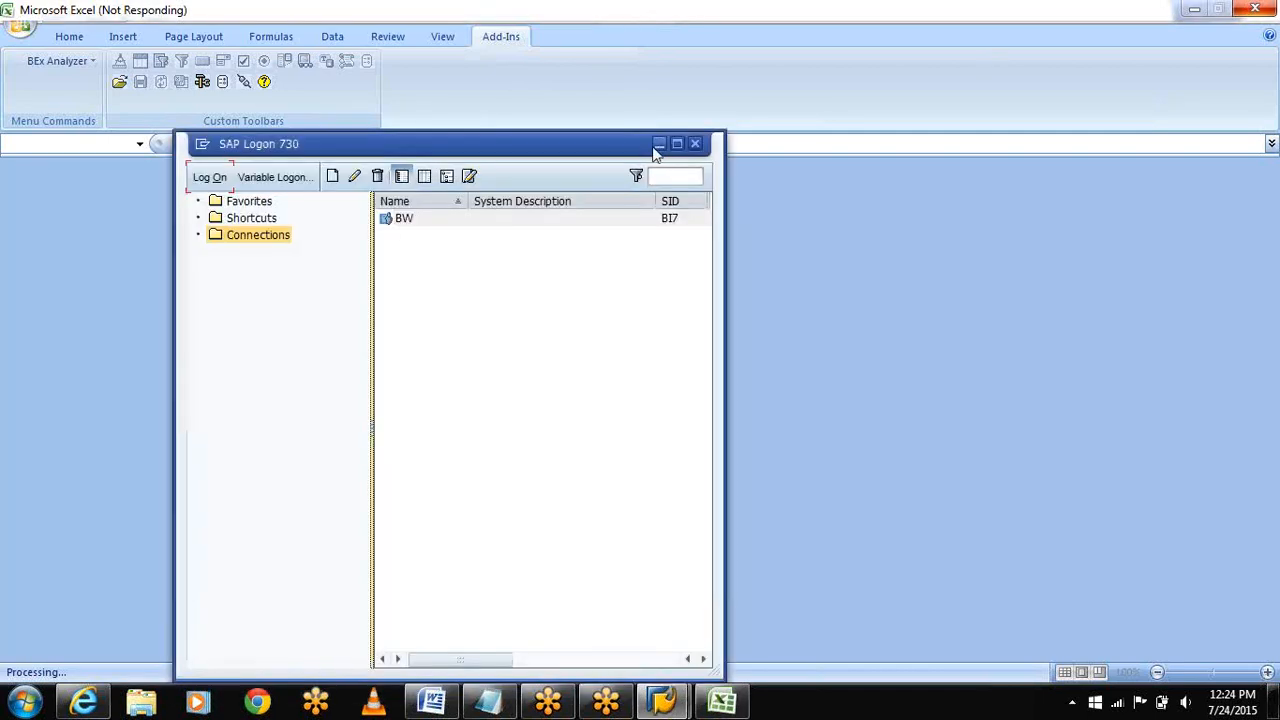
pyautogui.click(657, 143)
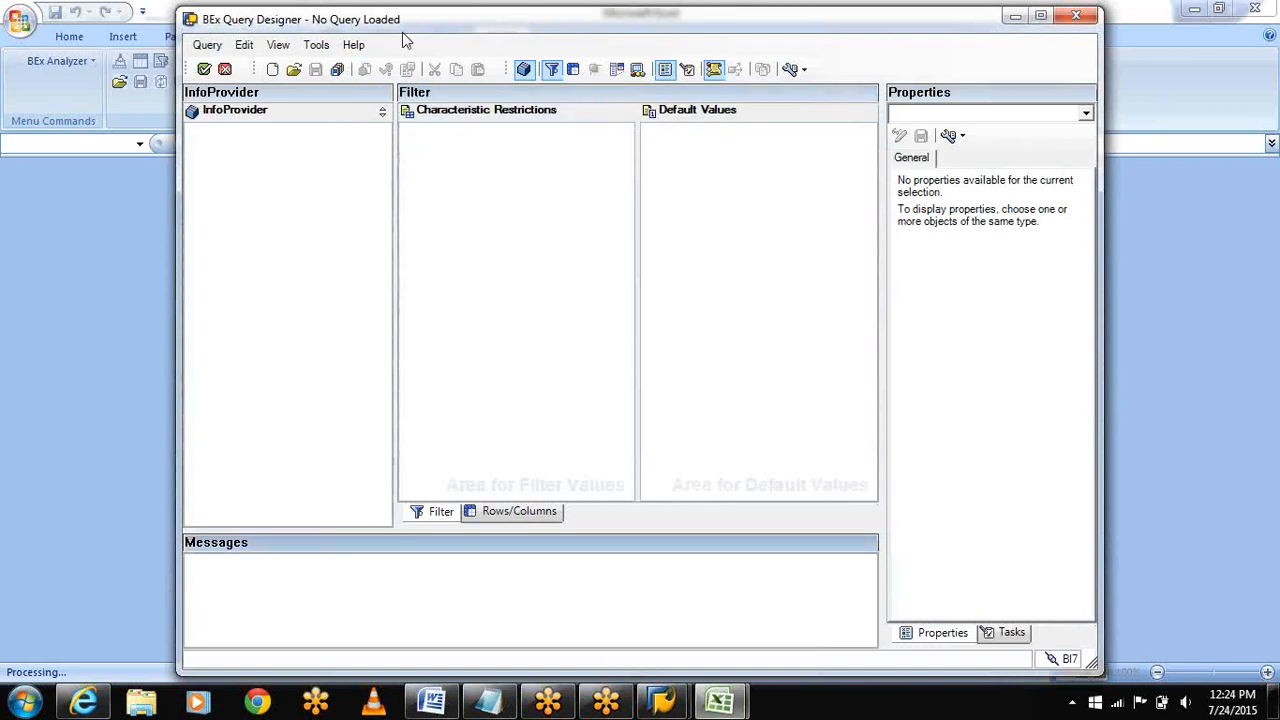
pyautogui.click(273, 71)
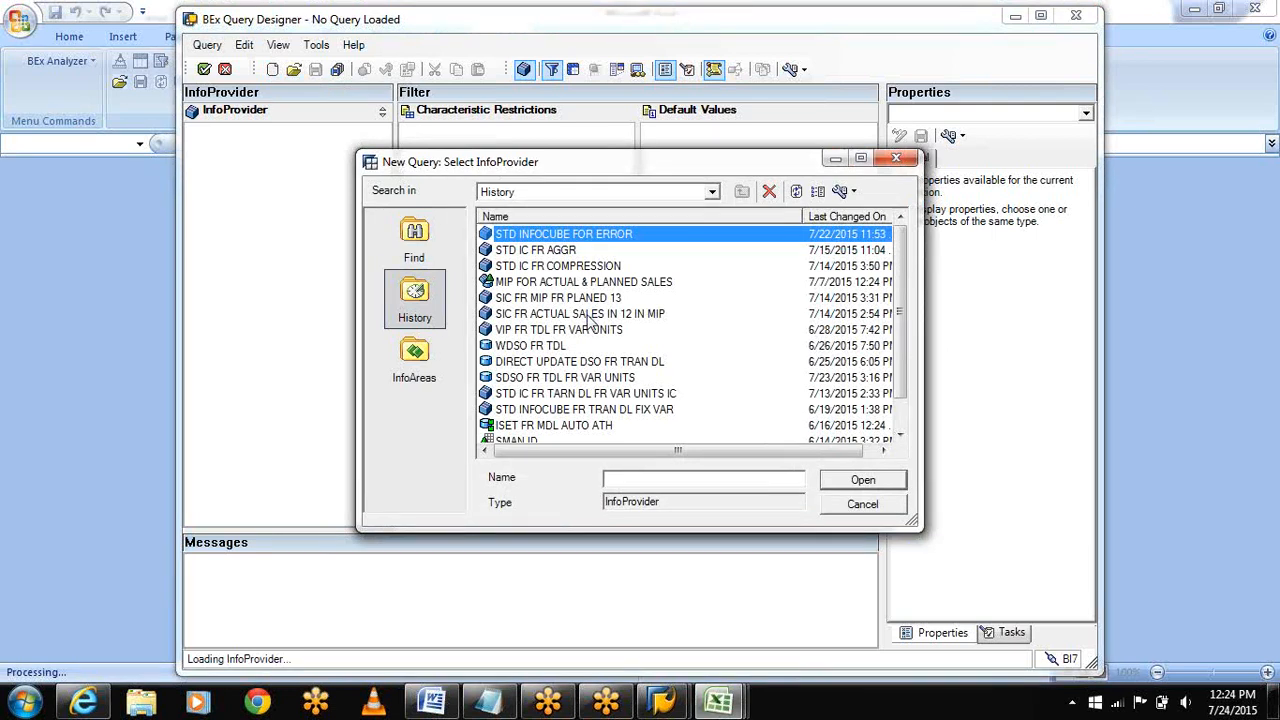
pyautogui.click(418, 250)
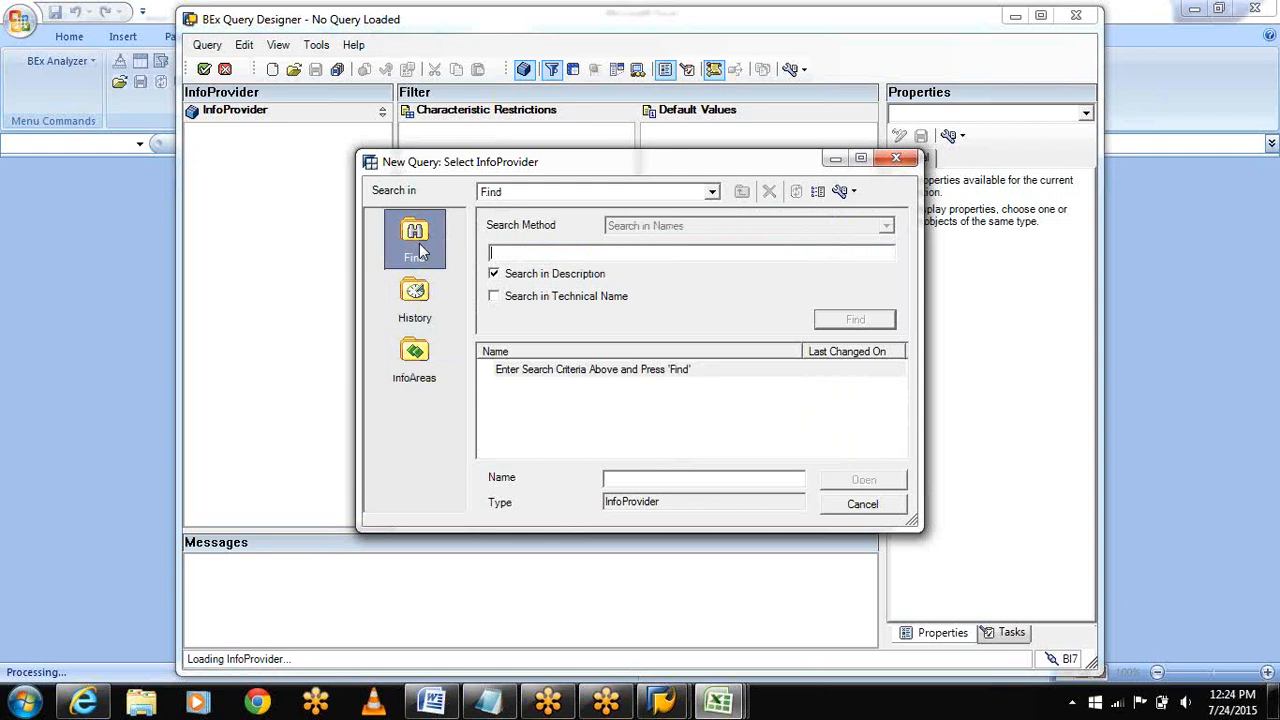
pyautogui.click(494, 296)
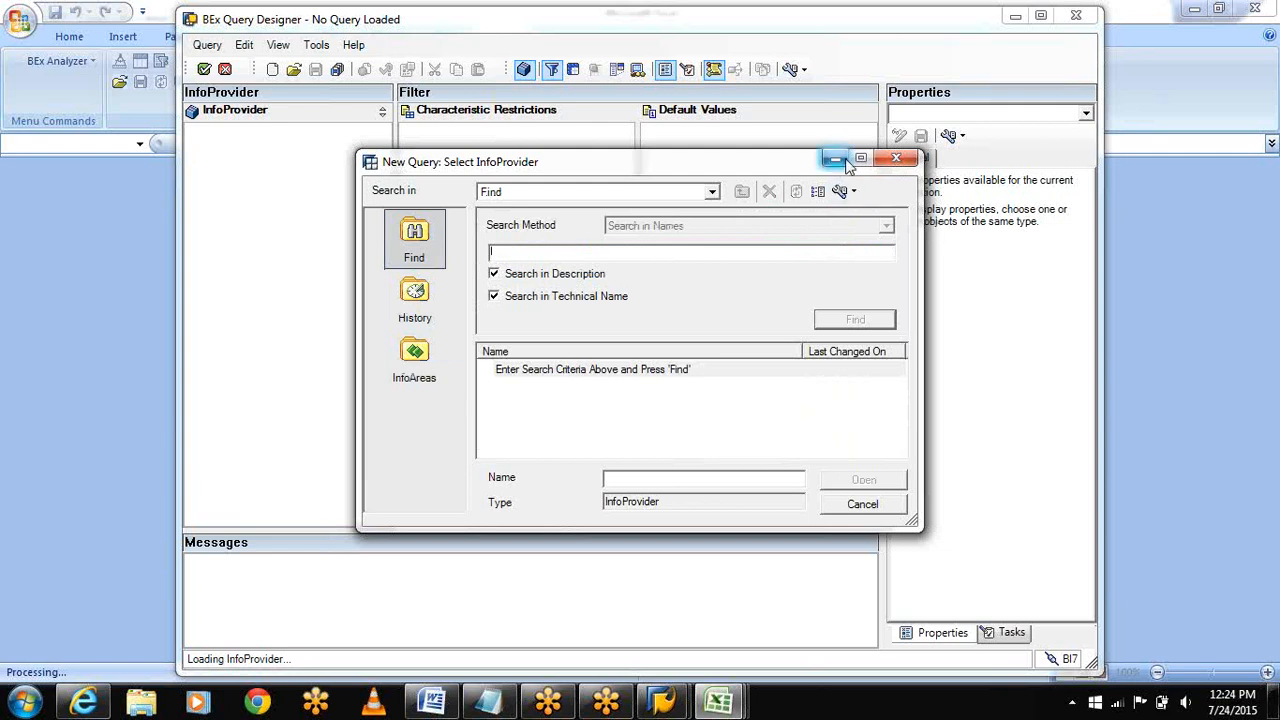
pyautogui.click(900, 160)
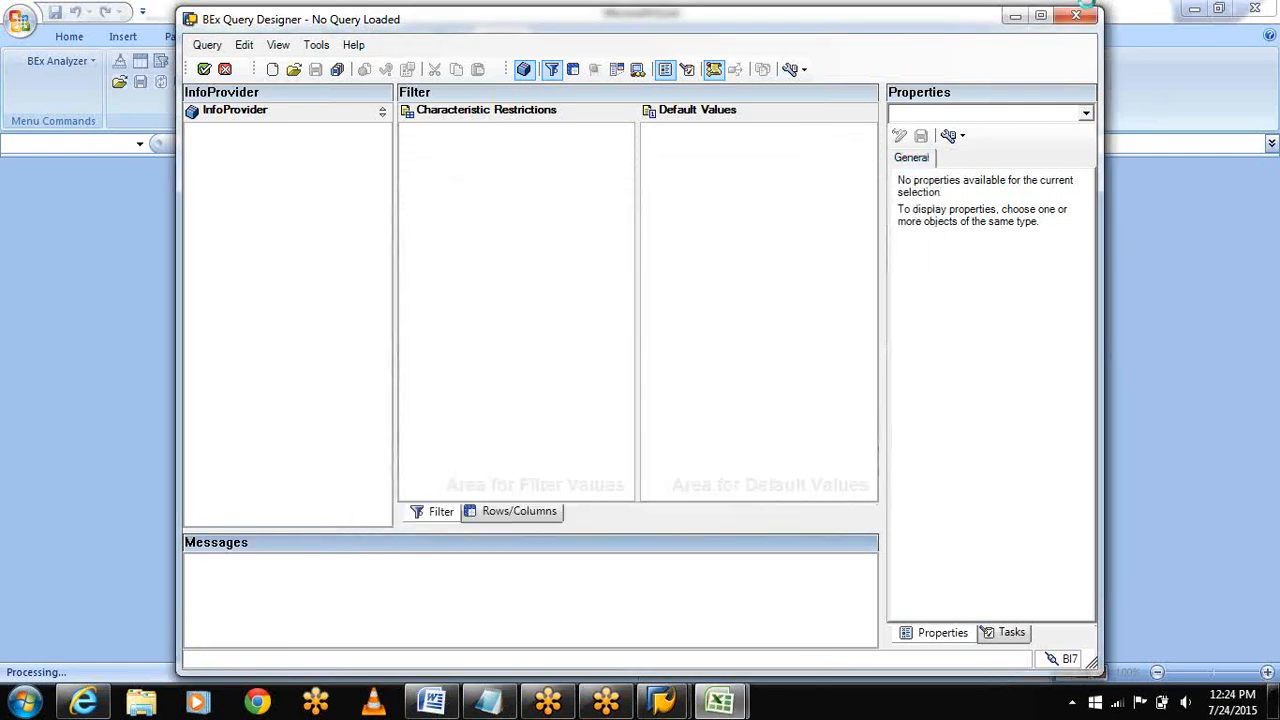
# Step: Switch to SAP Easy Access, run transaction RSA11 and expand the InfoSet ISET_IT in the InfoProvider tree
pyautogui.click(1015, 16)
pyautogui.write('RSA11')
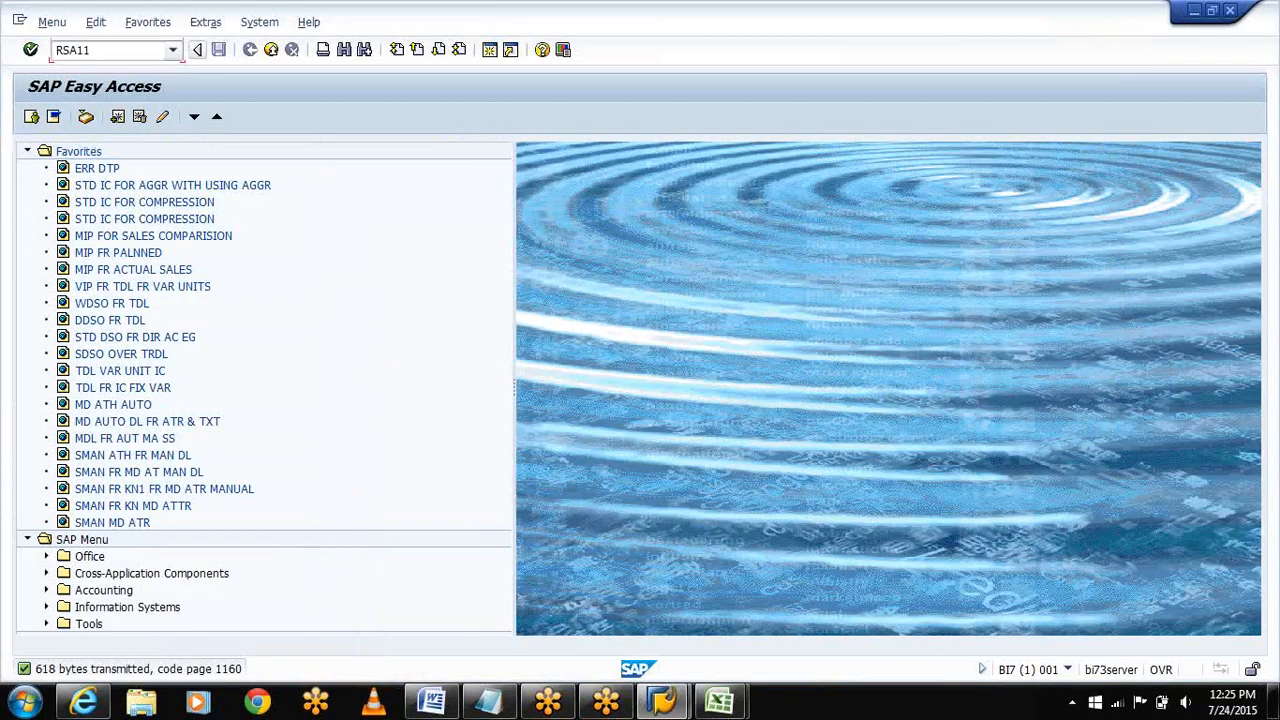
pyautogui.press('Return')
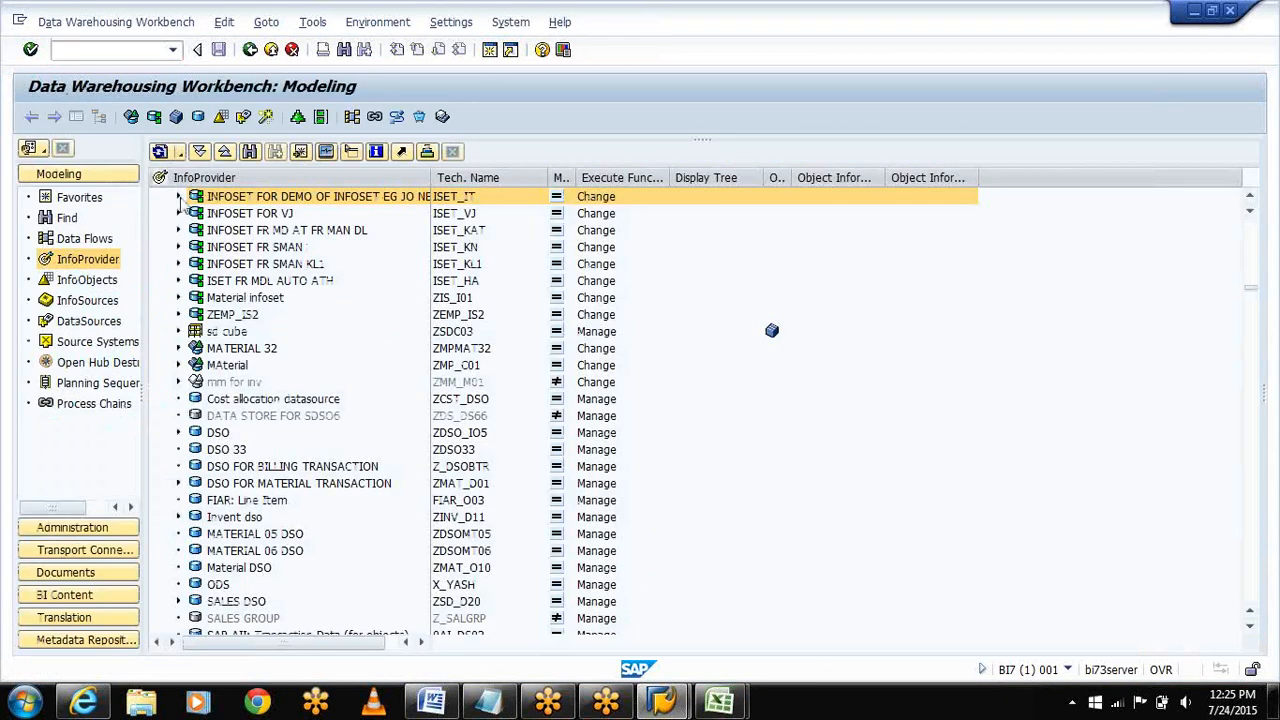
pyautogui.click(179, 197)
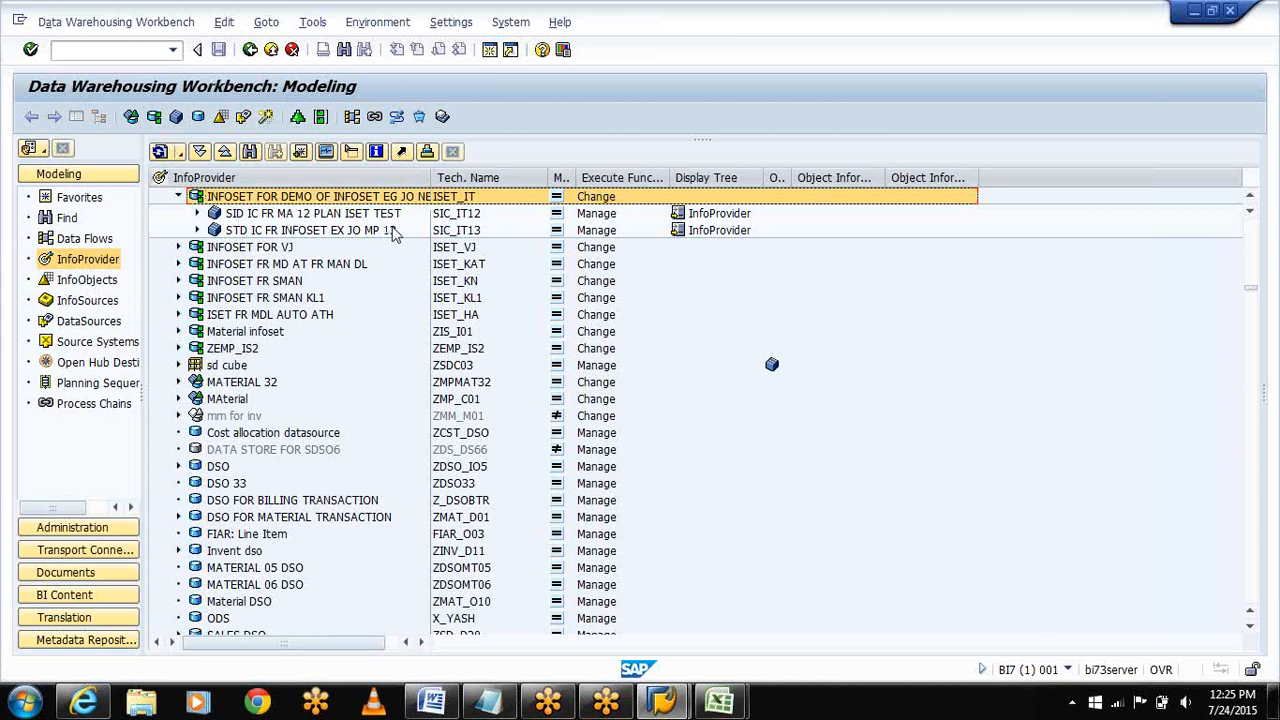
# Step: Examine the technical names of the InfoCubes SIC_IT12 and SIC_IT13 under the InfoSet ISET_IT
pyautogui.click(468, 231)
pyautogui.click(462, 215)
pyautogui.click(460, 231)
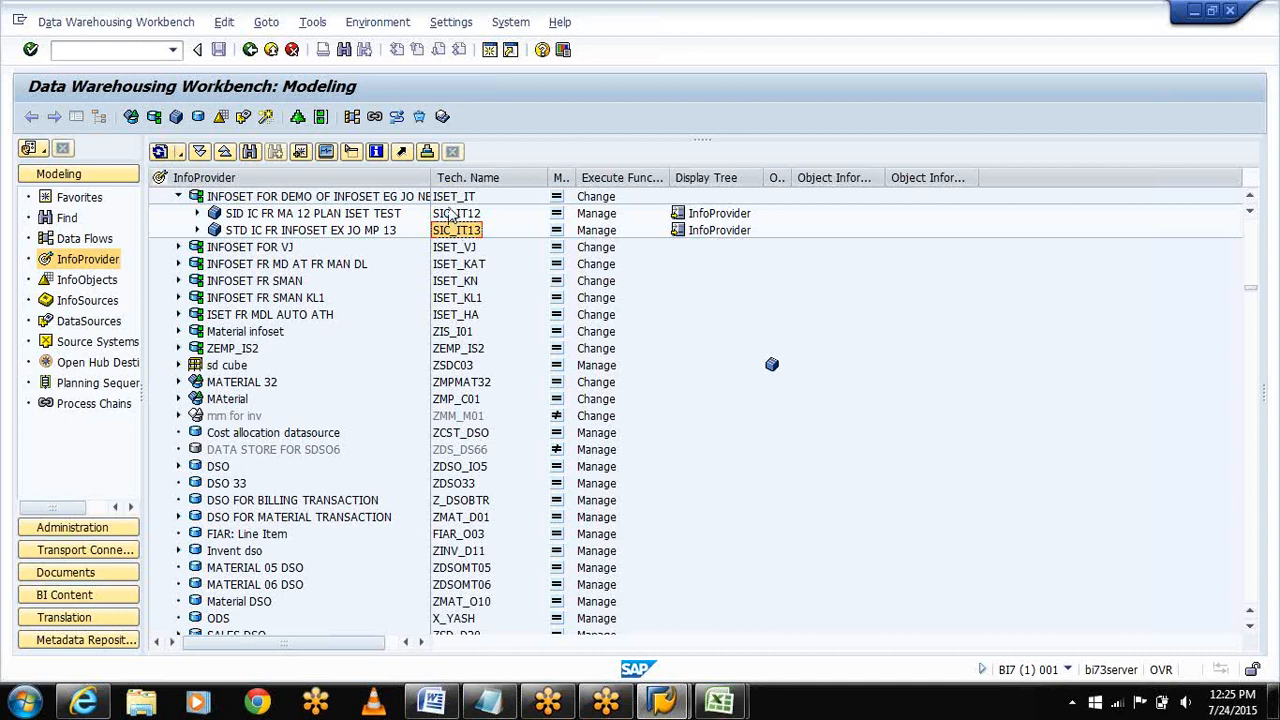
pyautogui.click(456, 214)
pyautogui.click(453, 234)
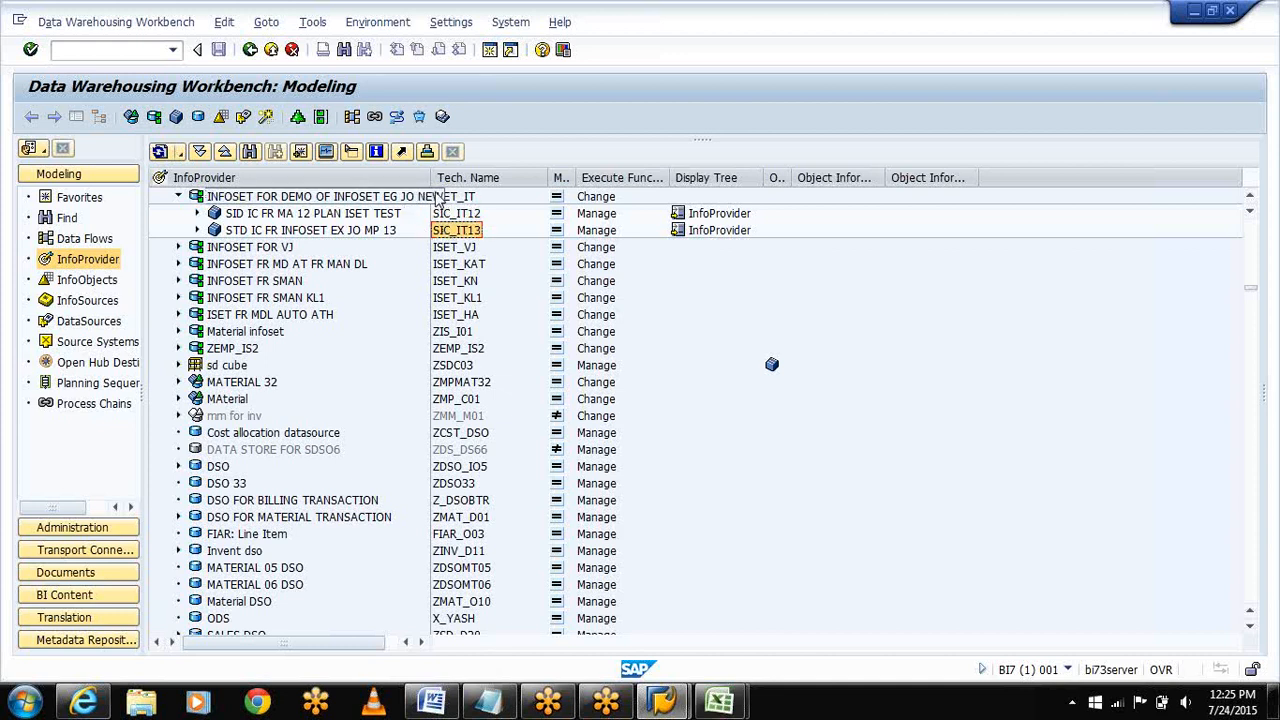
# Step: Display the data flow of the InfoSet ISET_IT, expanding its start object downwards
pyautogui.click(444, 200)
pyautogui.click(460, 203)
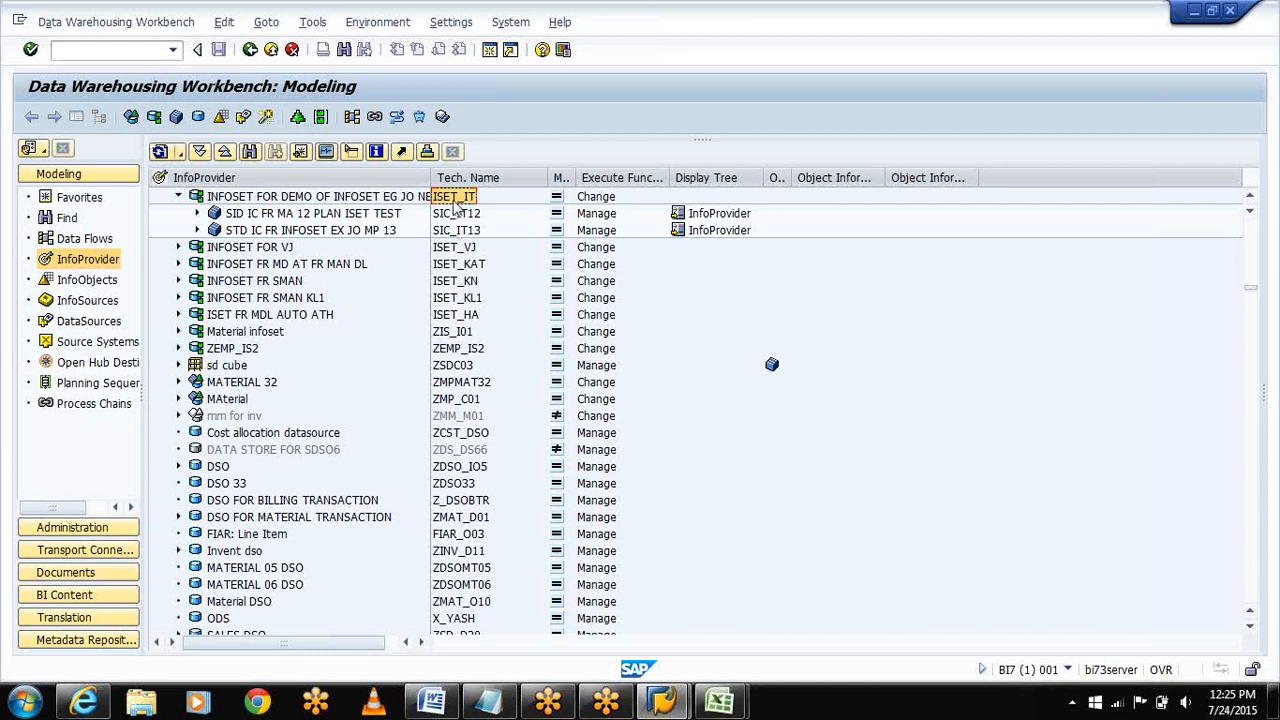
pyautogui.rightClick(343, 200)
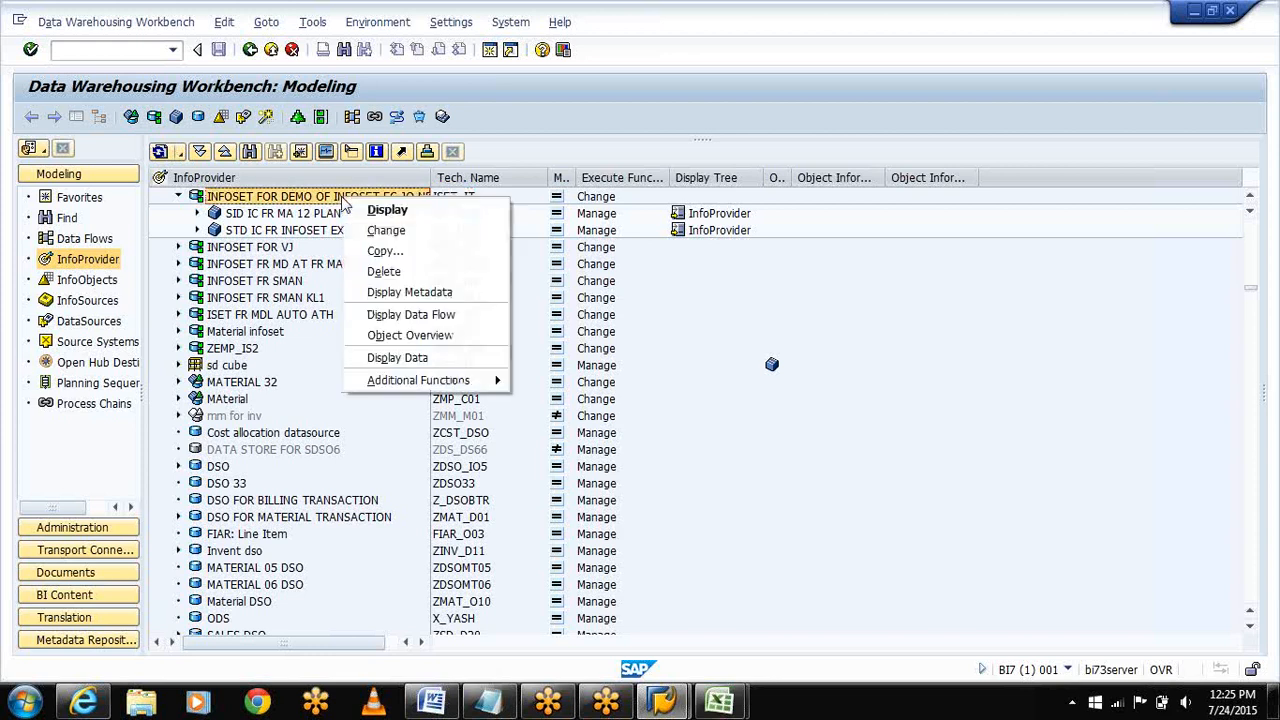
pyautogui.click(390, 316)
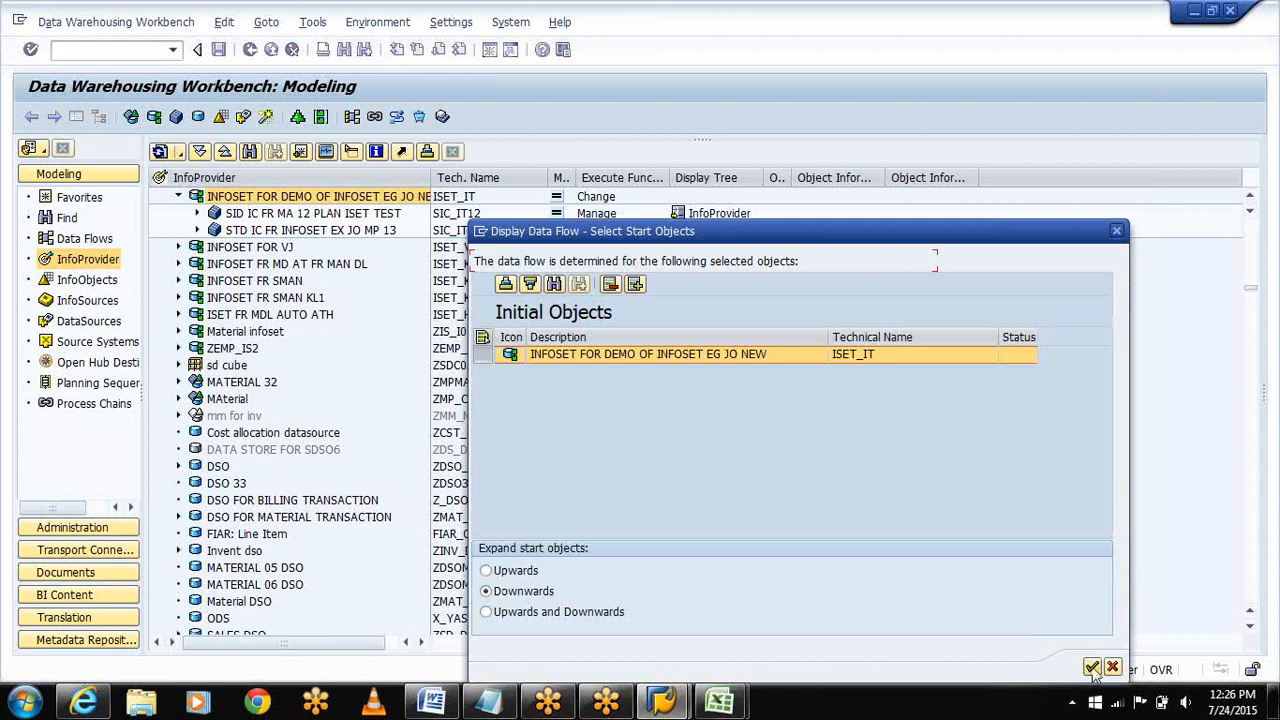
pyautogui.click(1092, 667)
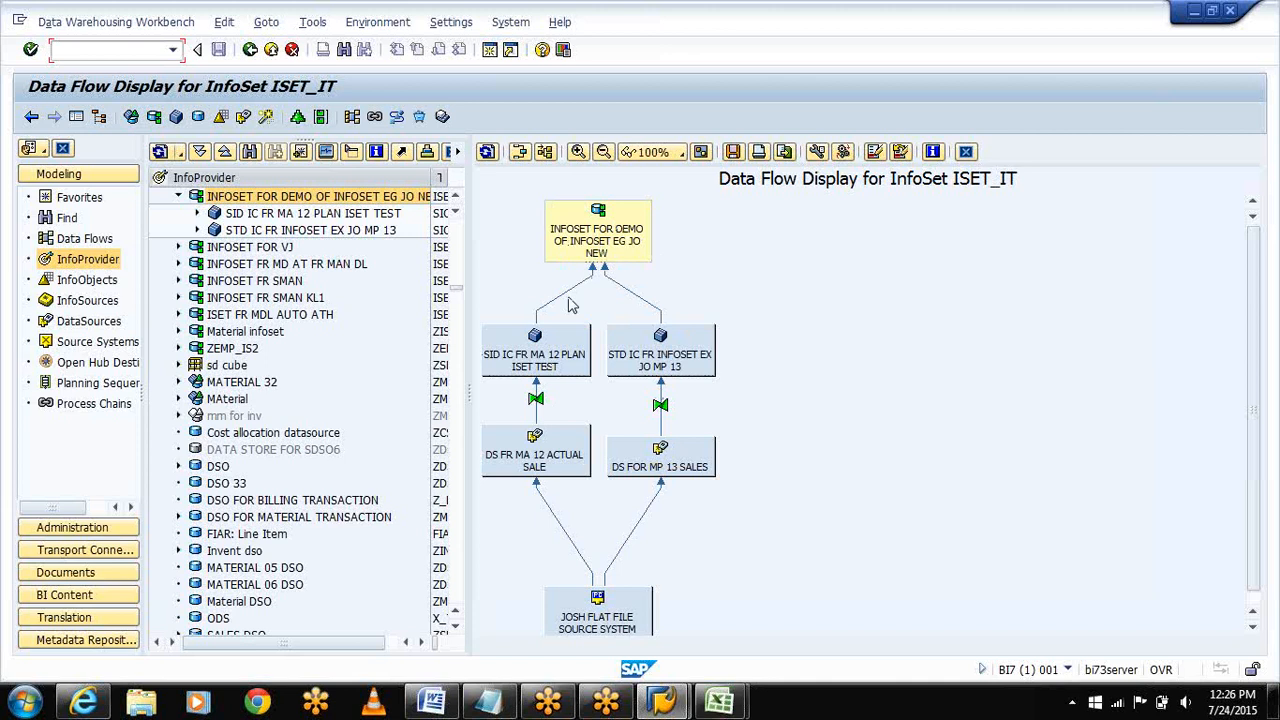
# Step: Switch to BEx Query Designer, start a new query and search for ISET_IT to open that InfoSet as the InfoProvider
pyautogui.click(1193, 12)
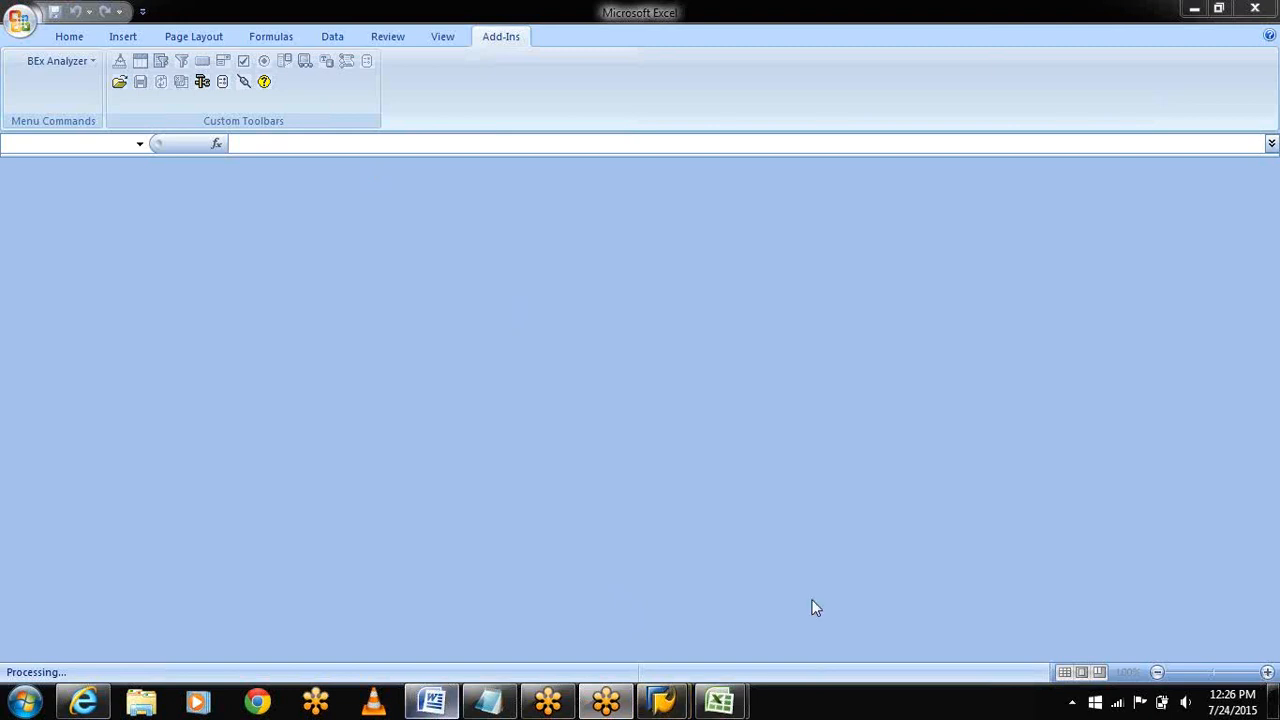
pyautogui.moveTo(740, 708)
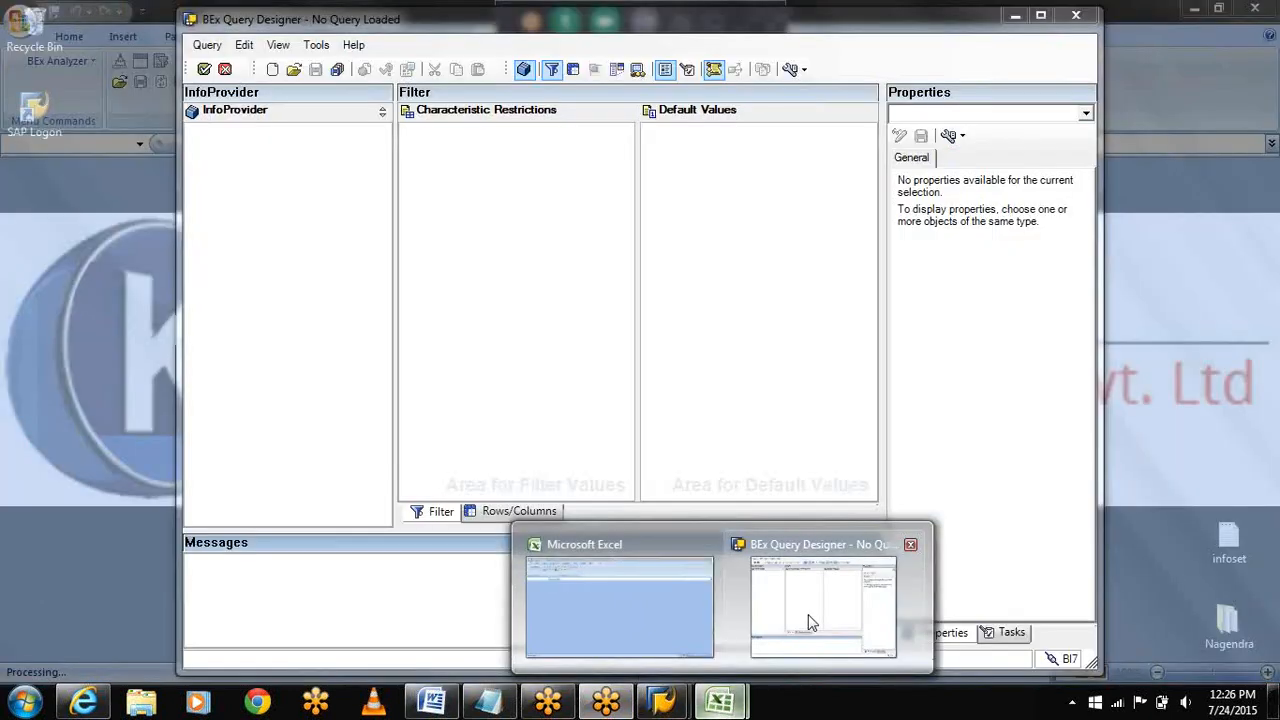
pyautogui.click(808, 620)
pyautogui.click(271, 70)
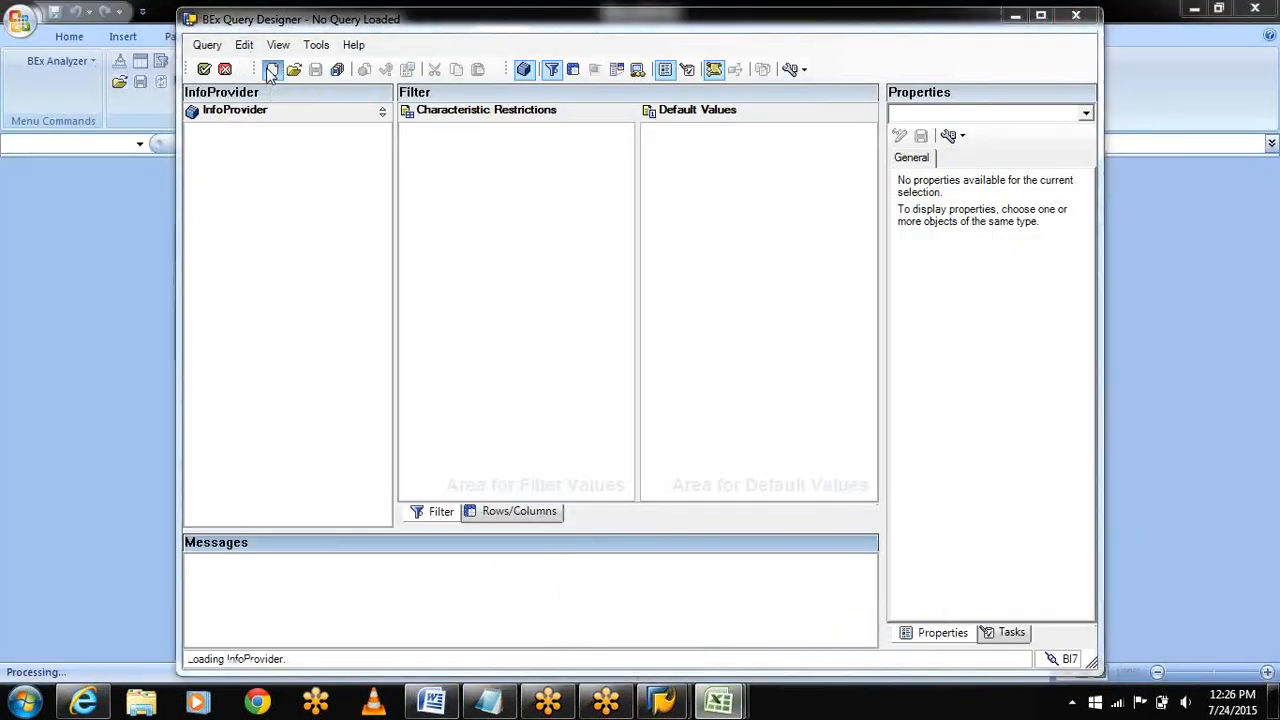
pyautogui.click(492, 298)
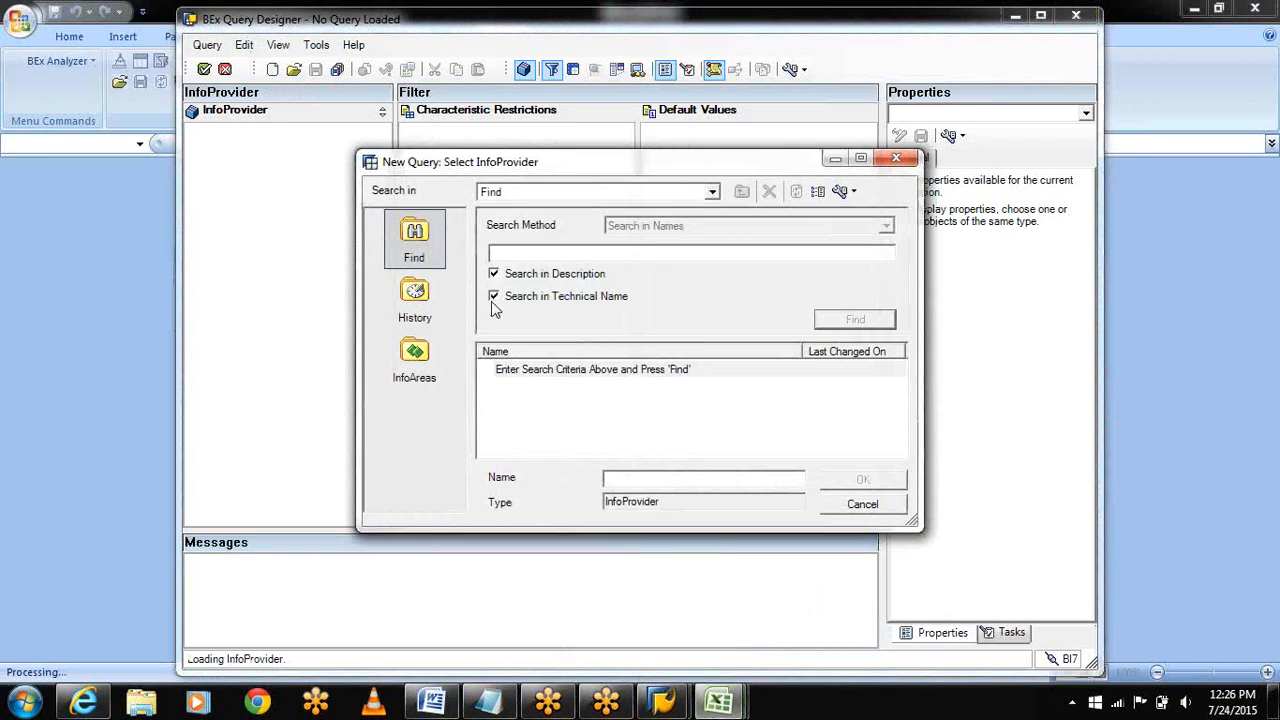
pyautogui.write('ISEIT_IT')
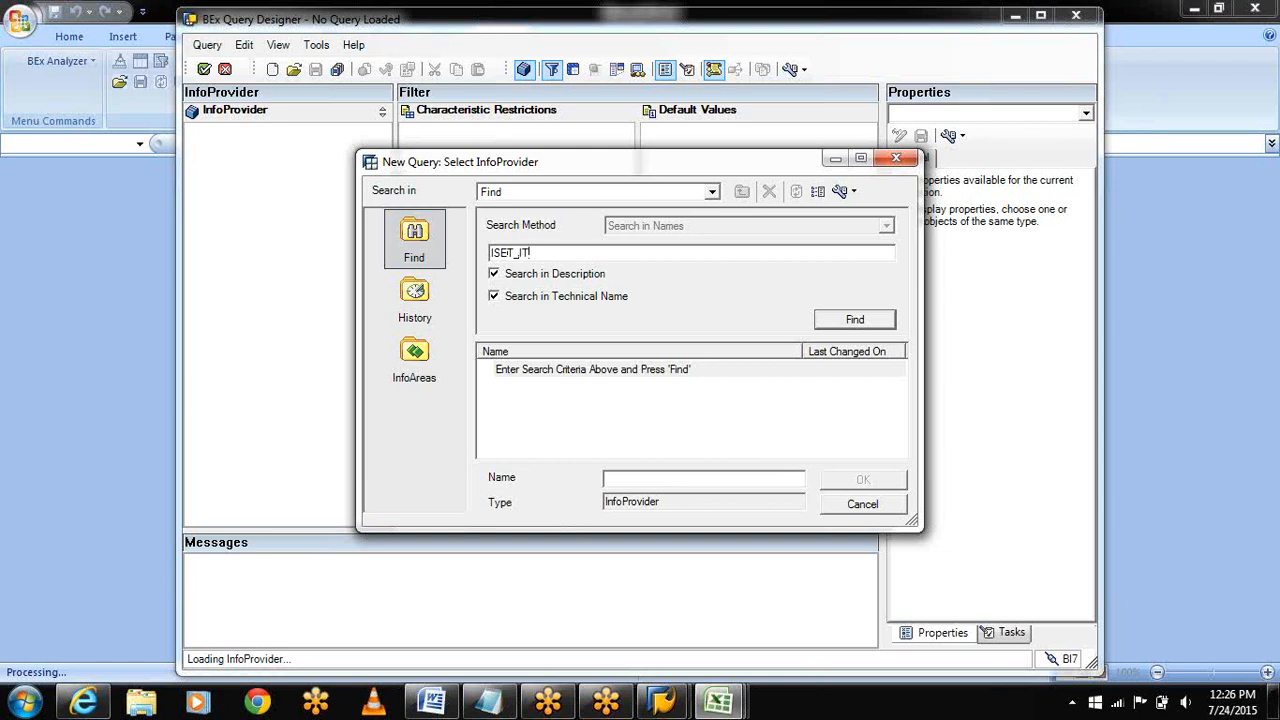
pyautogui.press('Return')
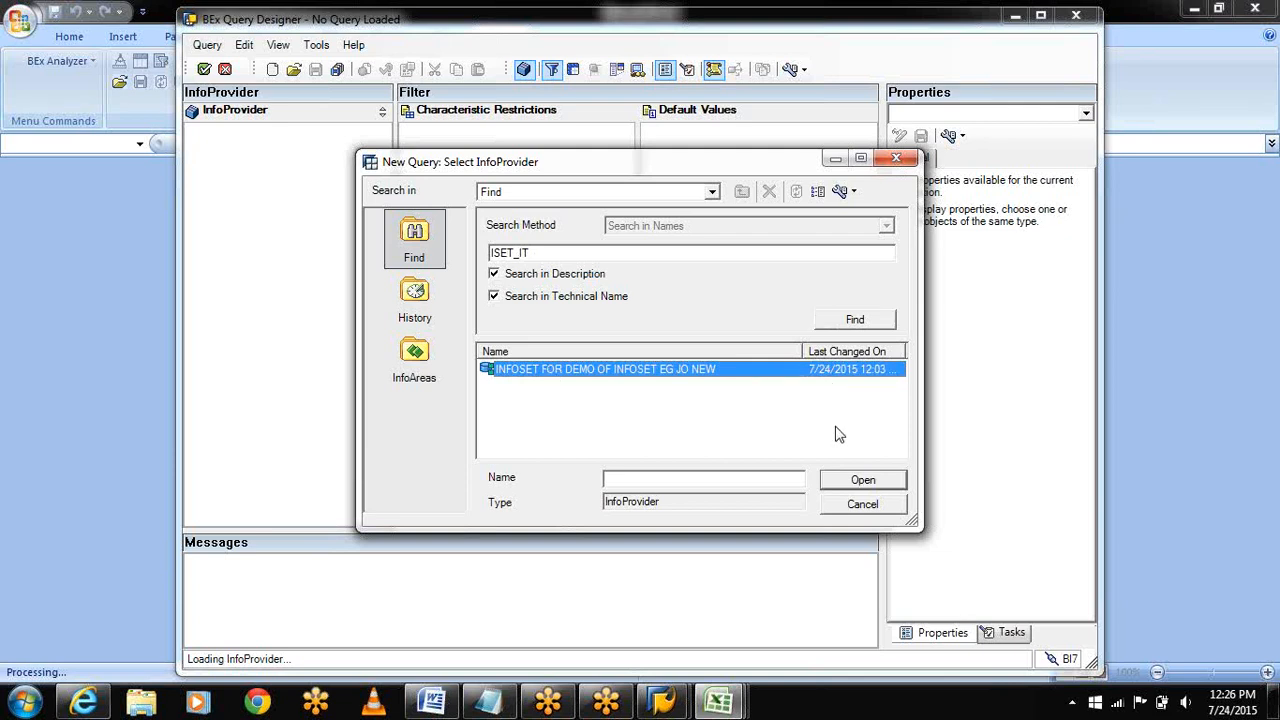
pyautogui.click(858, 483)
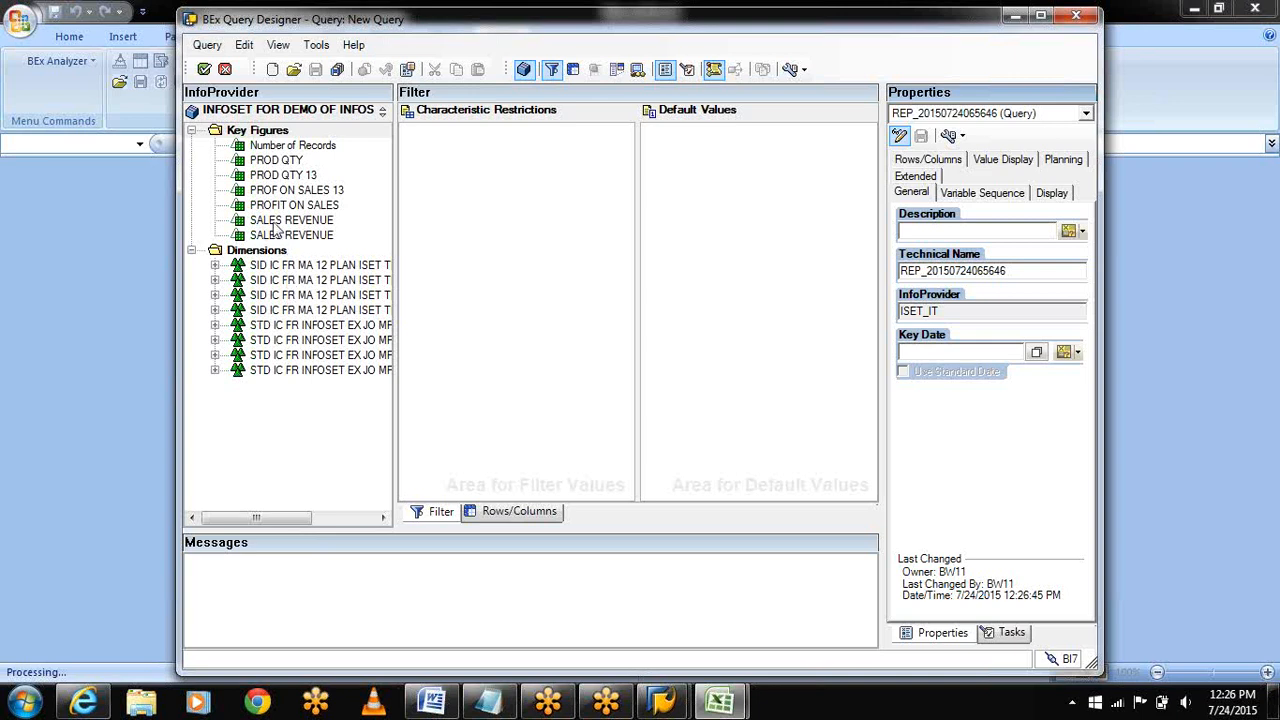
# Step: Expand the STD IC FR INFOSET EX JO MP 13 dimensions and place CUST ID and PROD ID in the query rows
pyautogui.click(260, 160)
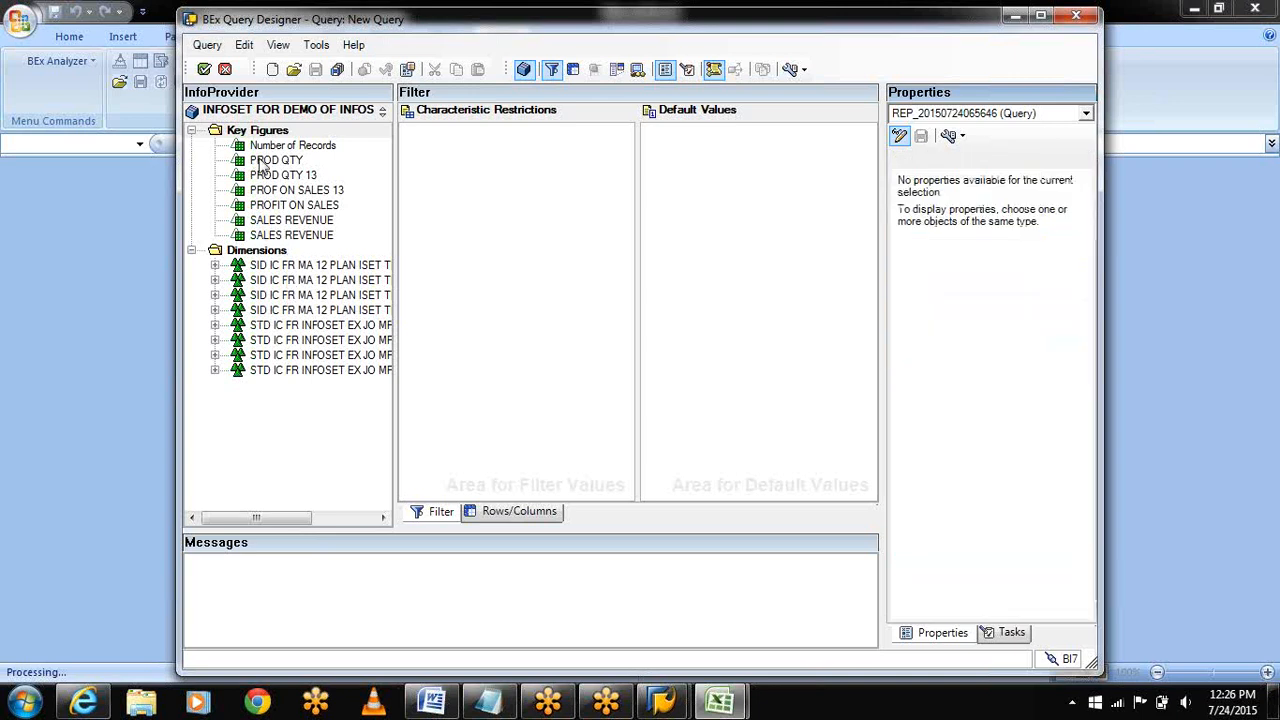
pyautogui.click(525, 511)
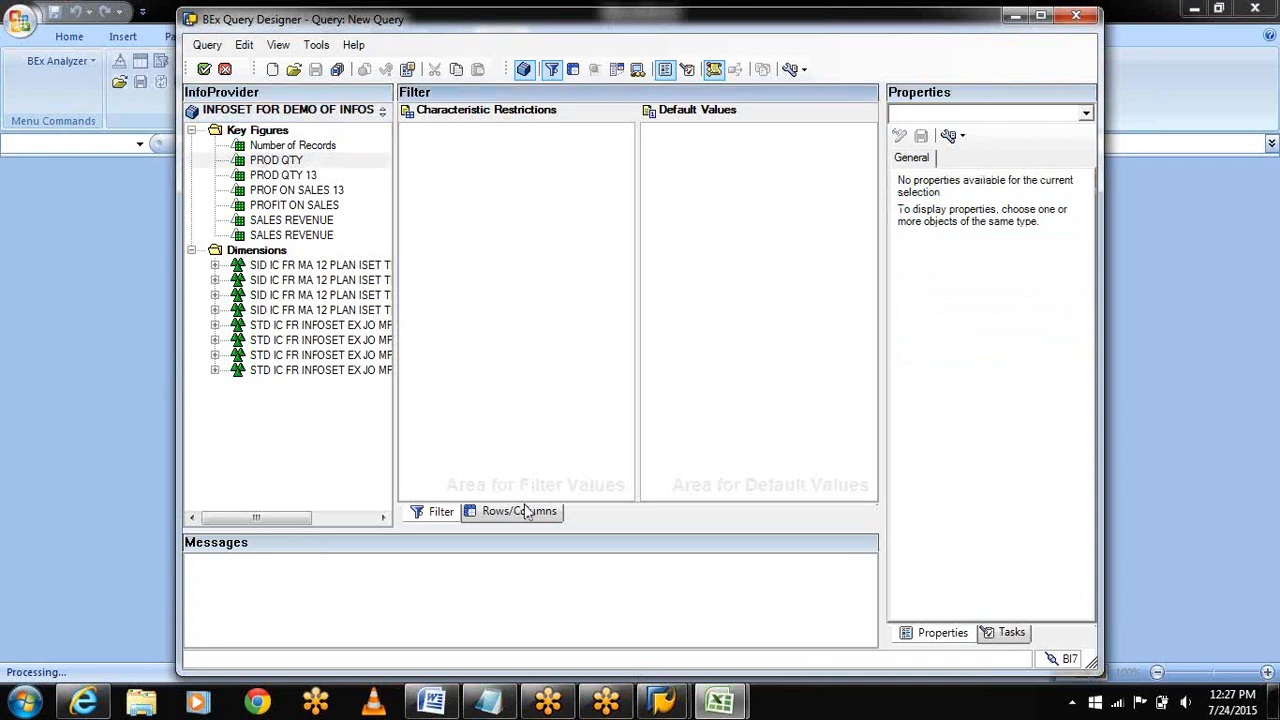
pyautogui.click(525, 511)
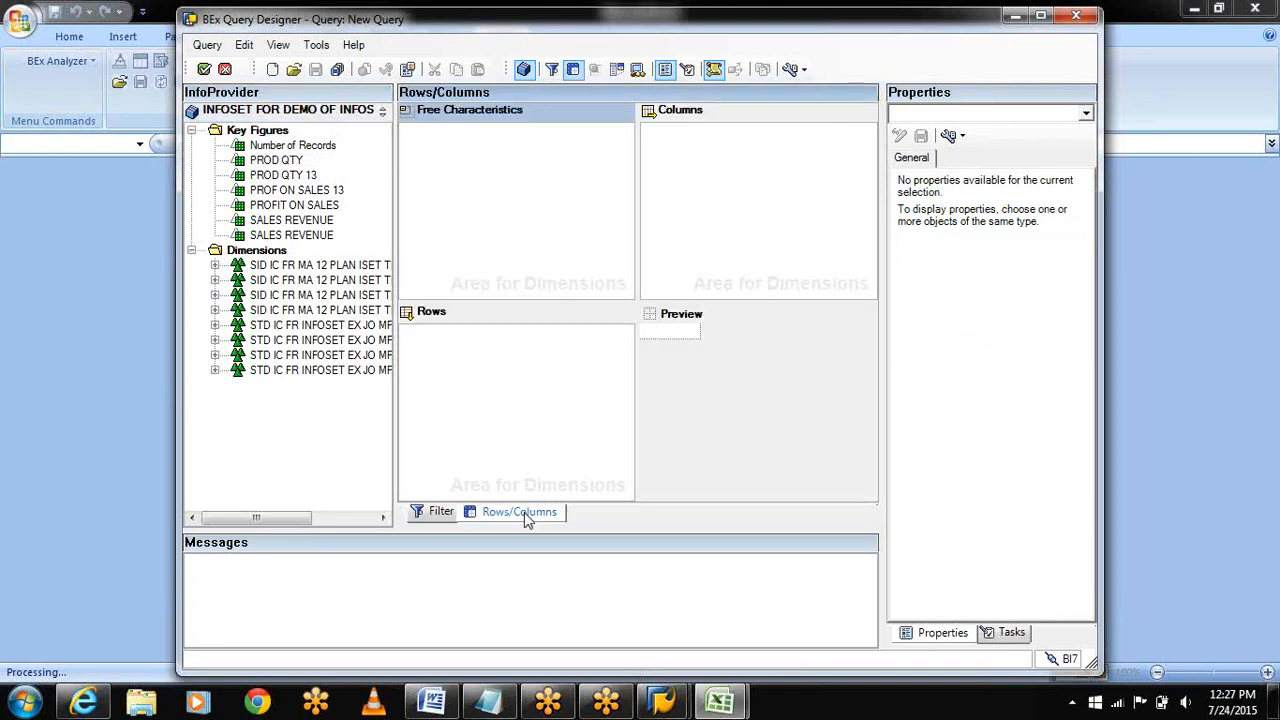
pyautogui.click(215, 327)
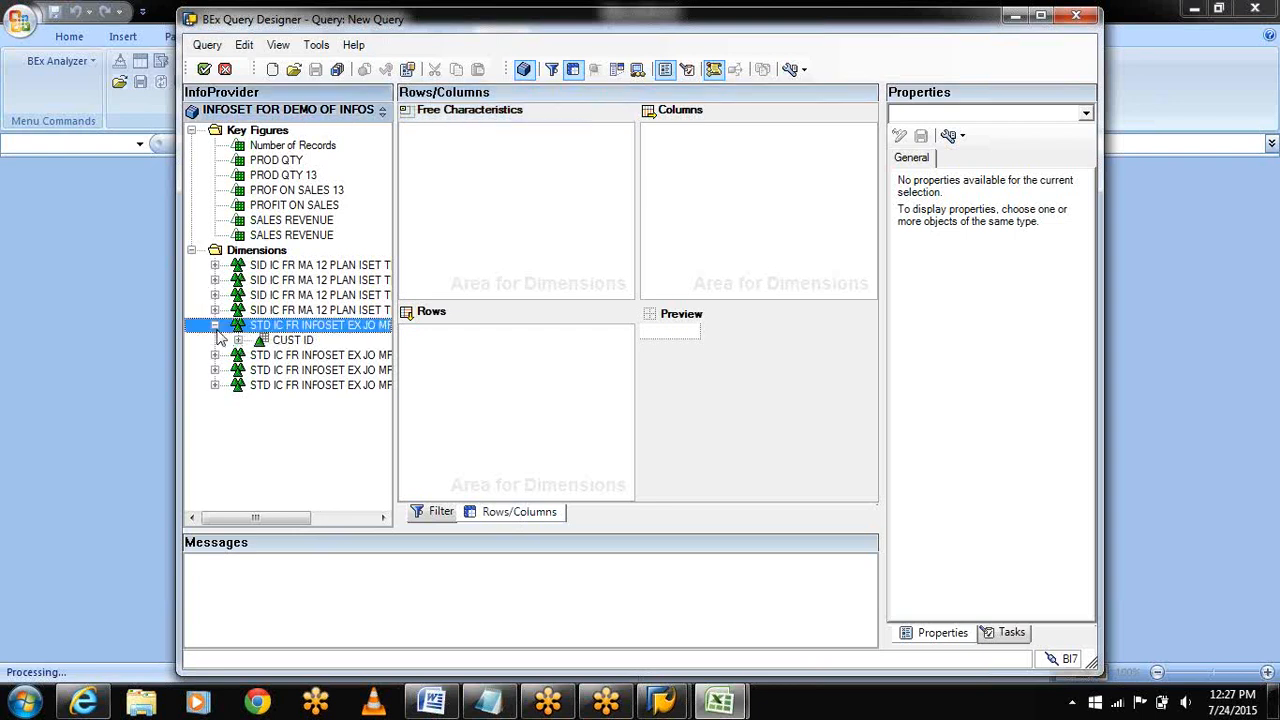
pyautogui.click(215, 356)
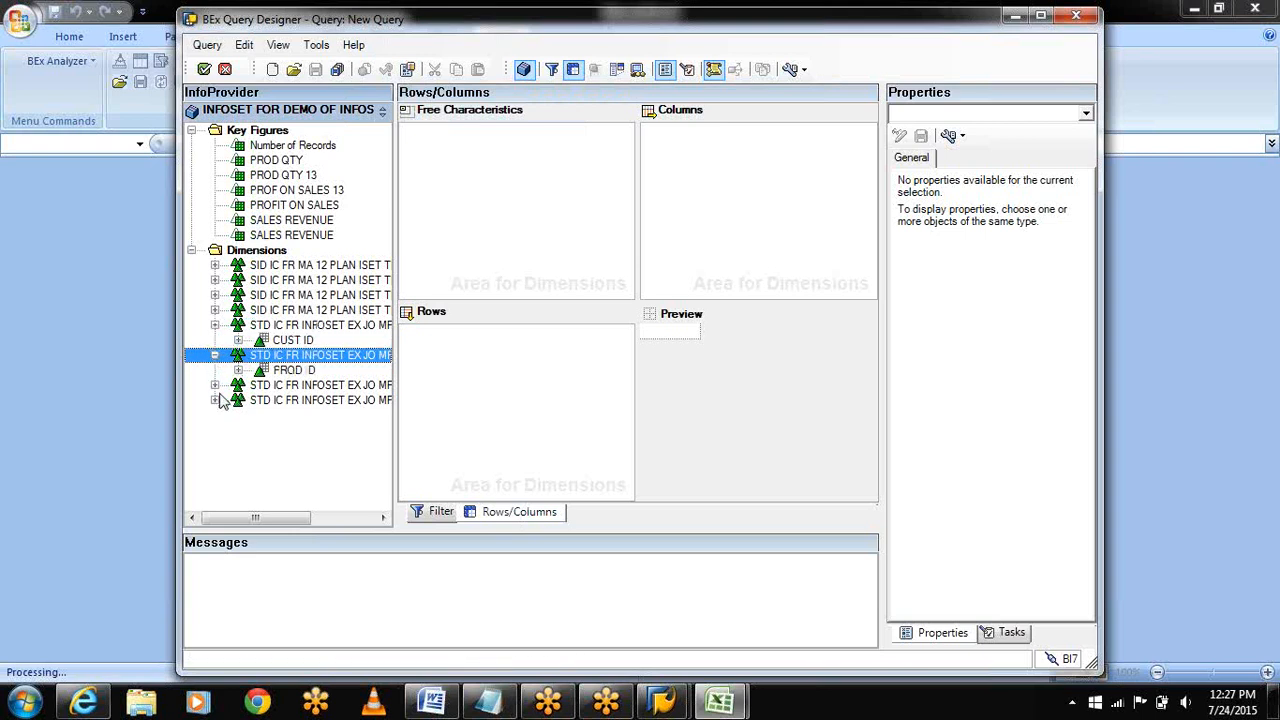
pyautogui.click(215, 385)
pyautogui.click(215, 445)
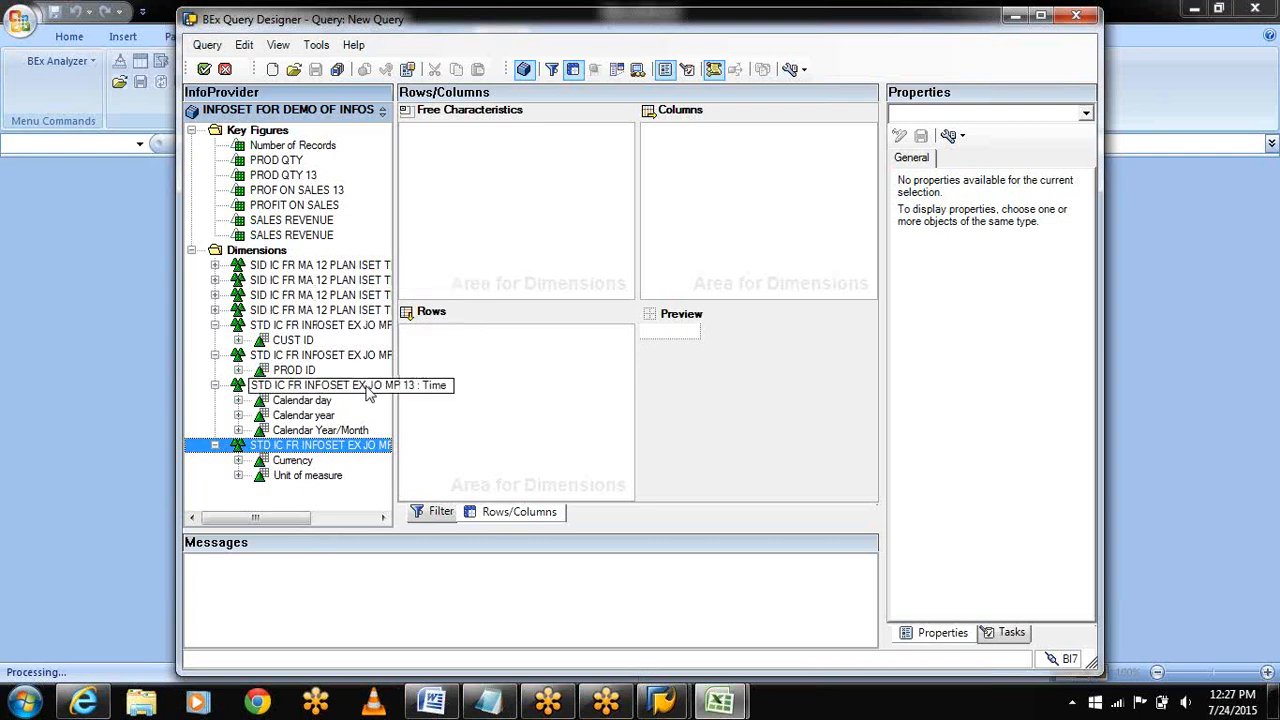
pyautogui.click(306, 340)
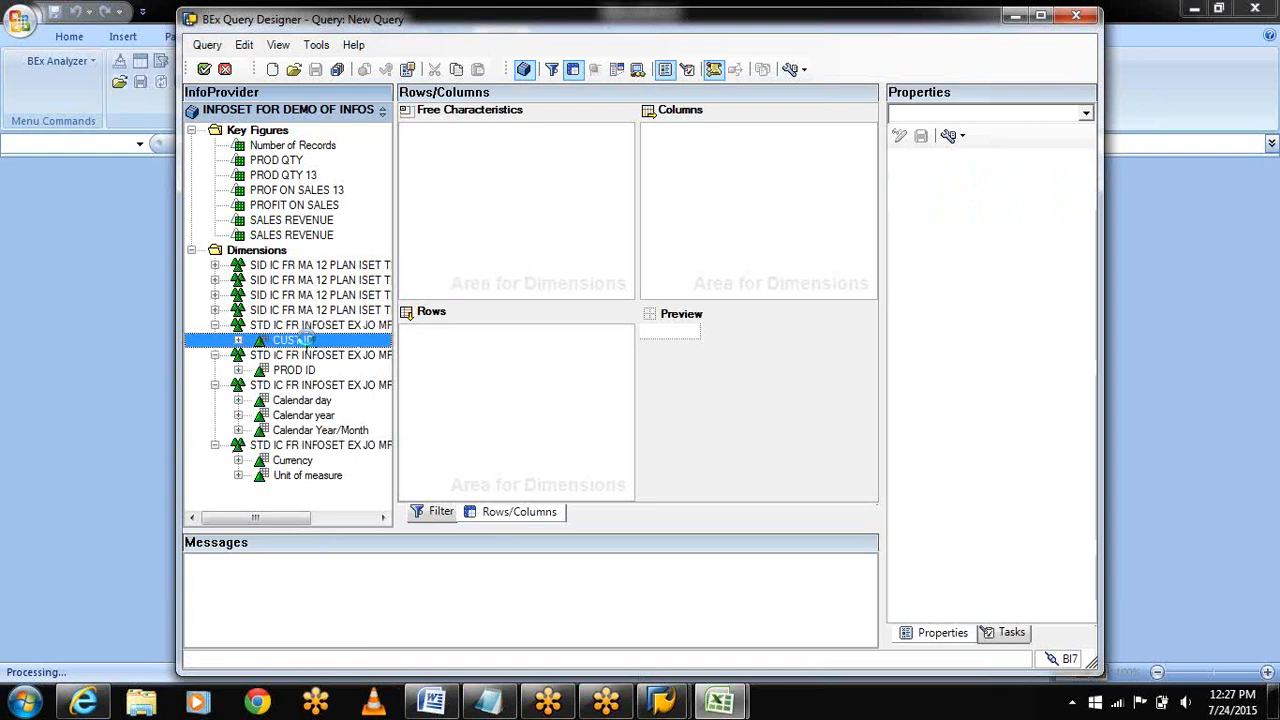
pyautogui.doubleClick(307, 341)
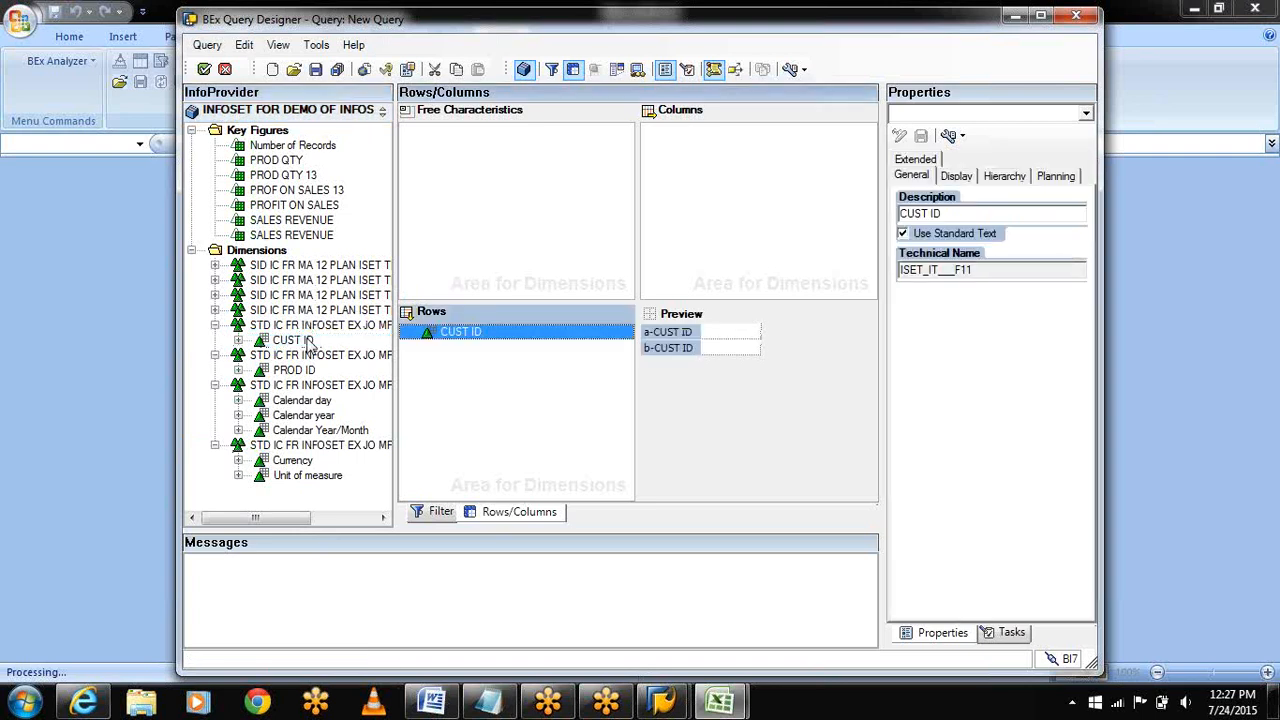
pyautogui.moveTo(290, 371); pyautogui.dragTo(414, 400)
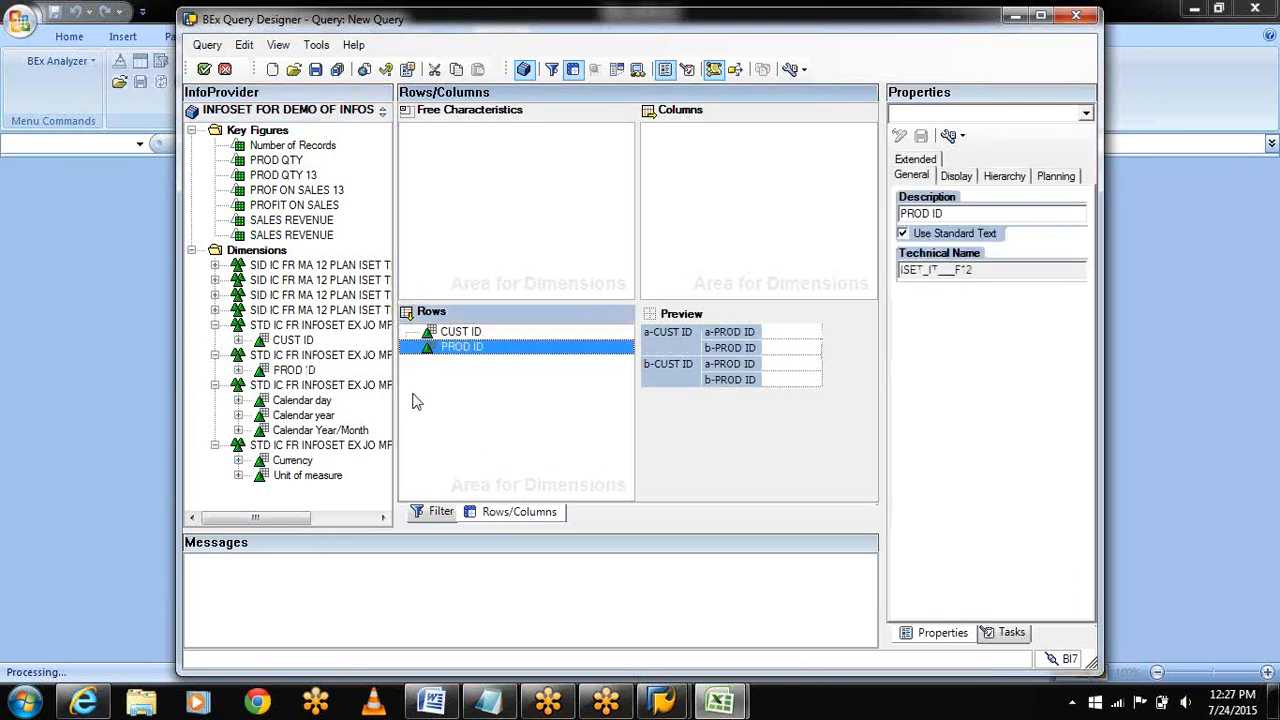
# Step: Add PROD QTY, PROD QTY 13, PROF ON SALES 13, PROFIT ON SALES and both SALES REVENUE key figures to the columns
pyautogui.click(290, 162)
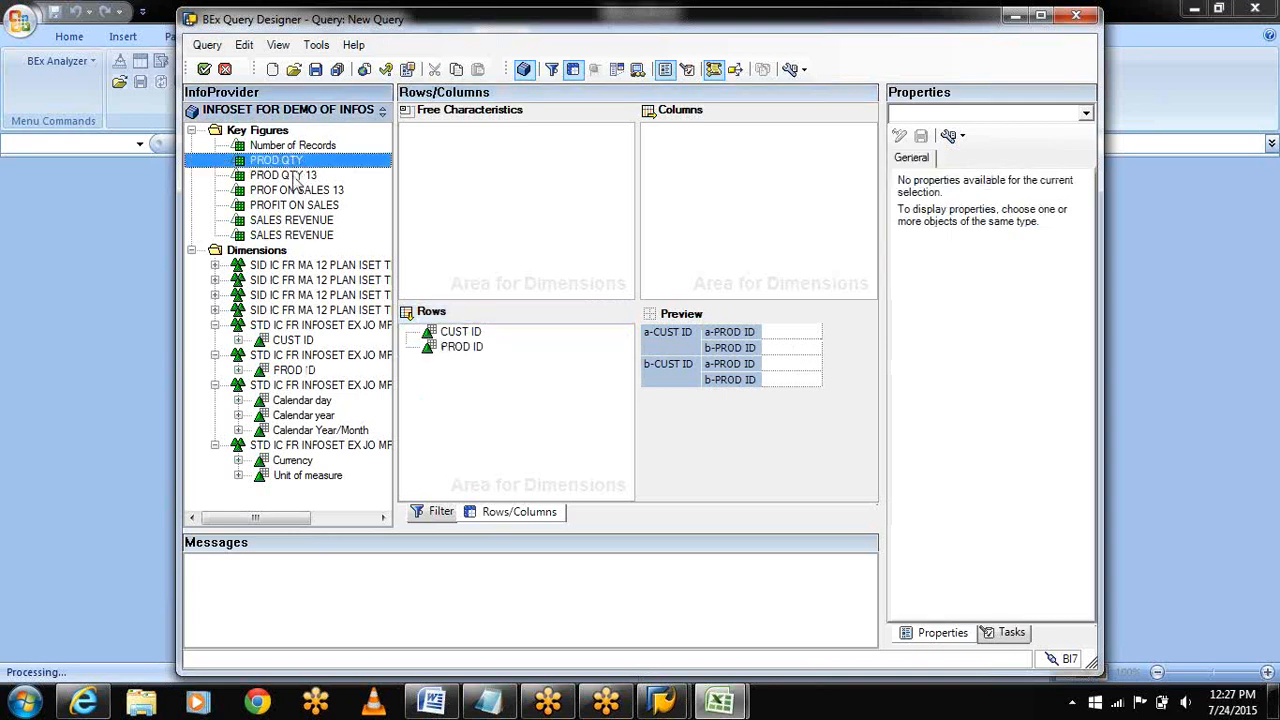
pyautogui.keyDown('ctrl'); pyautogui.click(298, 177); pyautogui.keyUp('ctrl')
pyautogui.keyDown('ctrl'); pyautogui.click(294, 194); pyautogui.keyUp('ctrl')
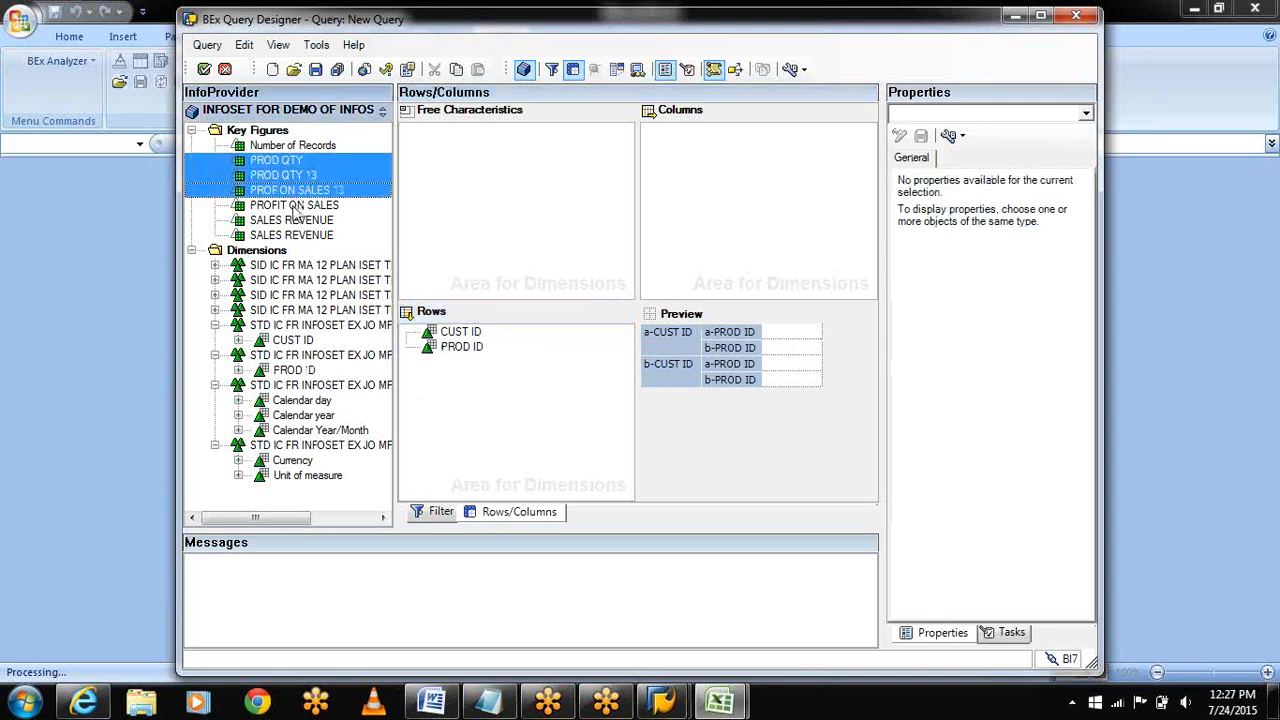
pyautogui.keyDown('ctrl'); pyautogui.click(296, 207); pyautogui.keyUp('ctrl')
pyautogui.keyDown('ctrl'); pyautogui.click(296, 221); pyautogui.keyUp('ctrl')
pyautogui.keyDown('ctrl'); pyautogui.click(296, 236); pyautogui.keyUp('ctrl')
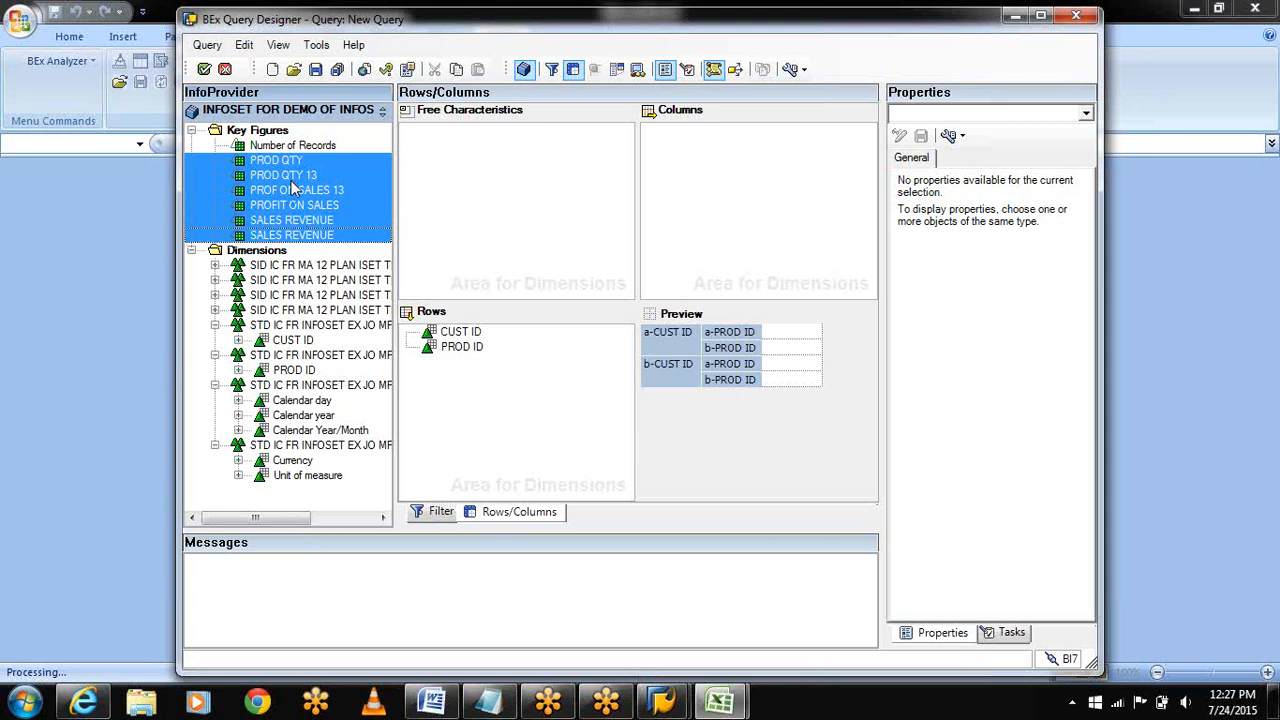
pyautogui.moveTo(293, 188); pyautogui.dragTo(687, 200)
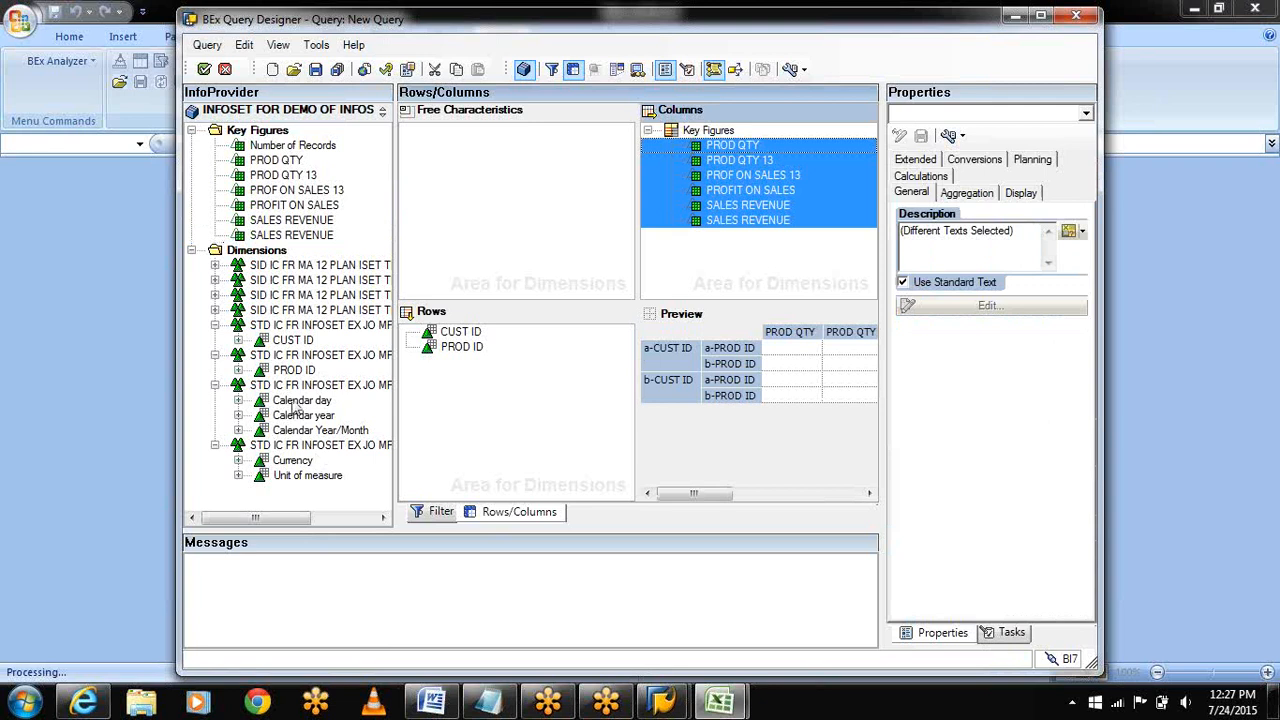
# Step: Add Calendar day, Currency and Unit of measure as free characteristics of the query
pyautogui.moveTo(292, 404); pyautogui.dragTo(490, 201)
pyautogui.moveTo(300, 462); pyautogui.dragTo(470, 222)
pyautogui.moveTo(290, 477); pyautogui.dragTo(455, 277)
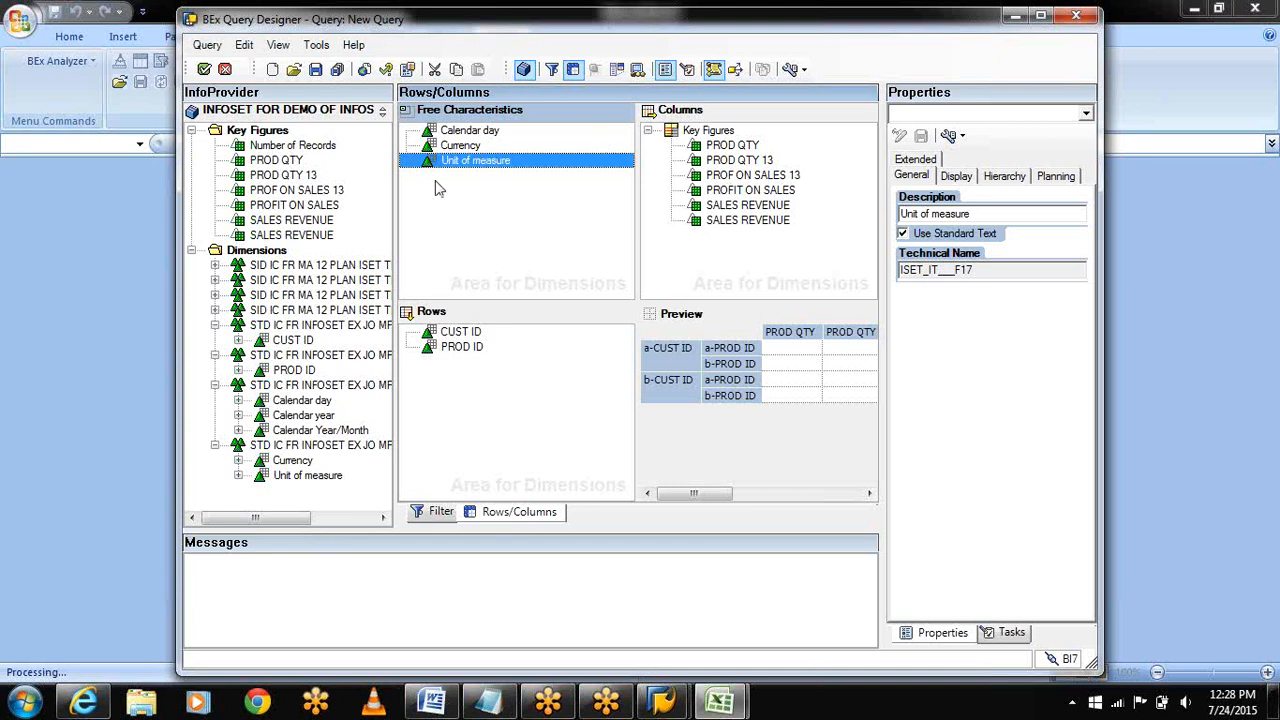
# Step: Allow external access to the query by OLE DB for OLAP in its extended properties, and check the query
pyautogui.click(409, 70)
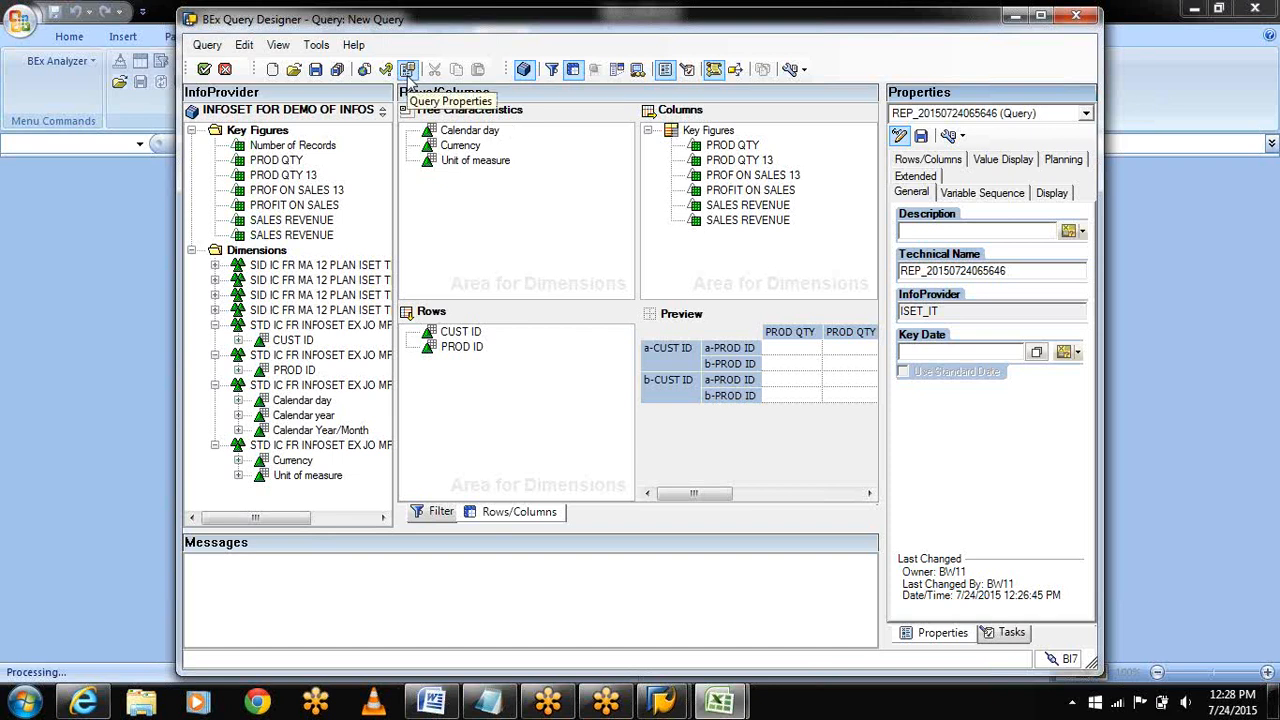
pyautogui.click(912, 176)
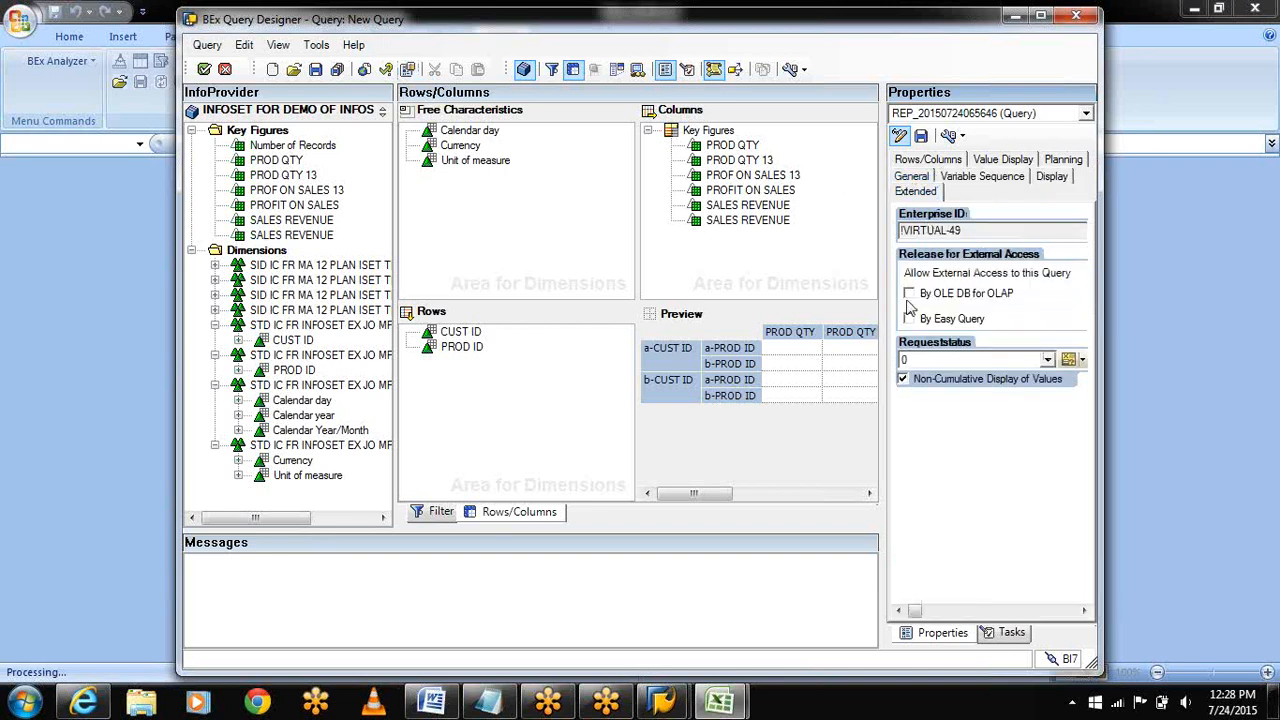
pyautogui.click(909, 296)
pyautogui.click(384, 69)
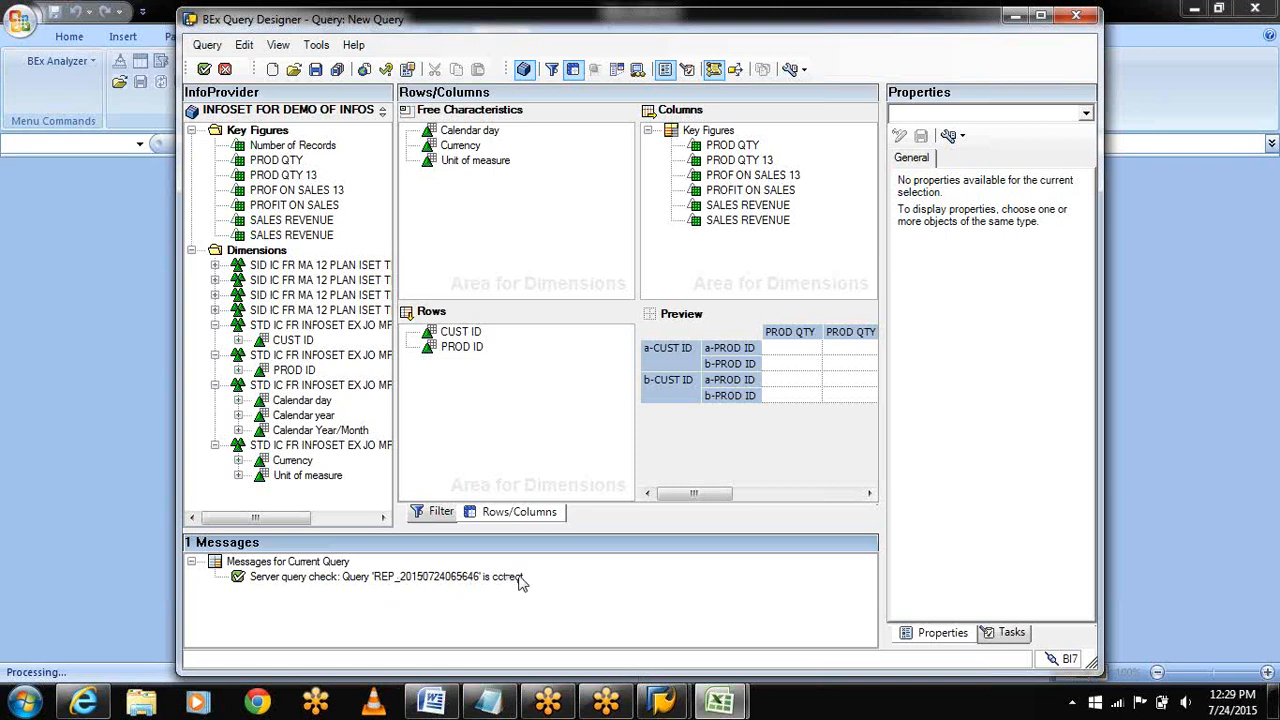
# Step: Save the query to Favorites with the description INFOSET STANDARD JO and the technical name ISET_IT_STD
pyautogui.click(316, 69)
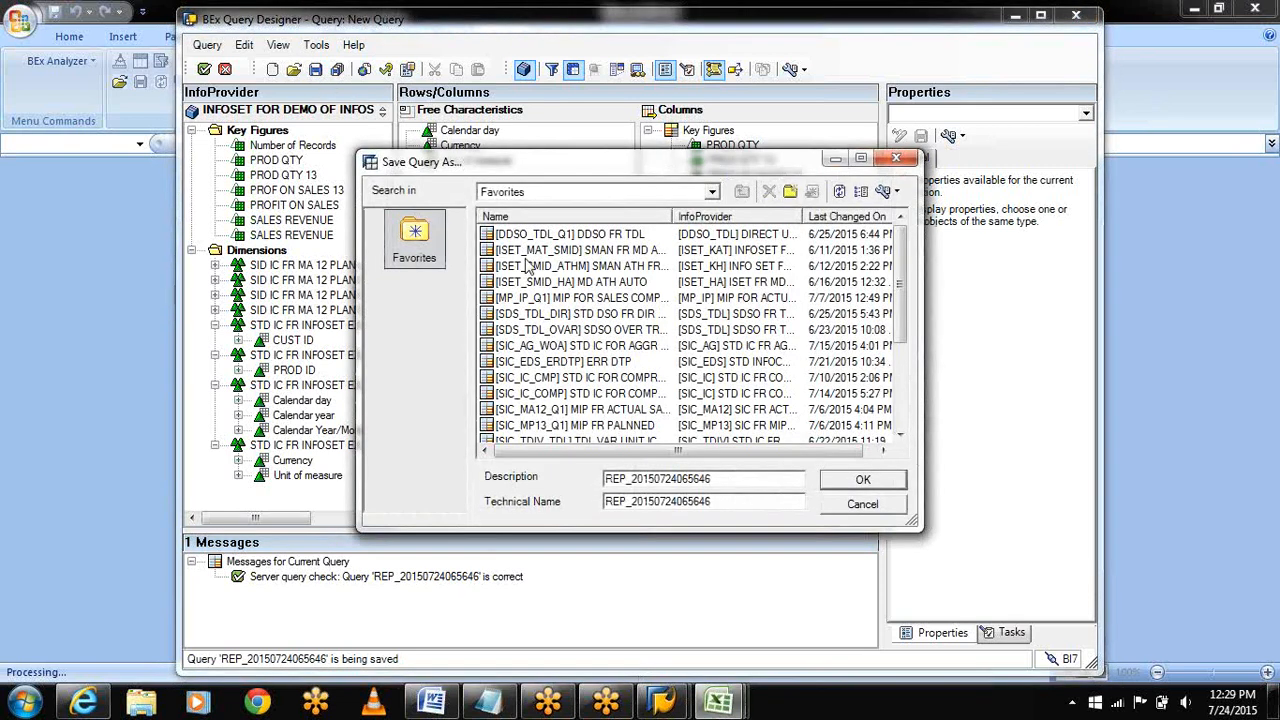
pyautogui.moveTo(748, 474); pyautogui.dragTo(510, 505)
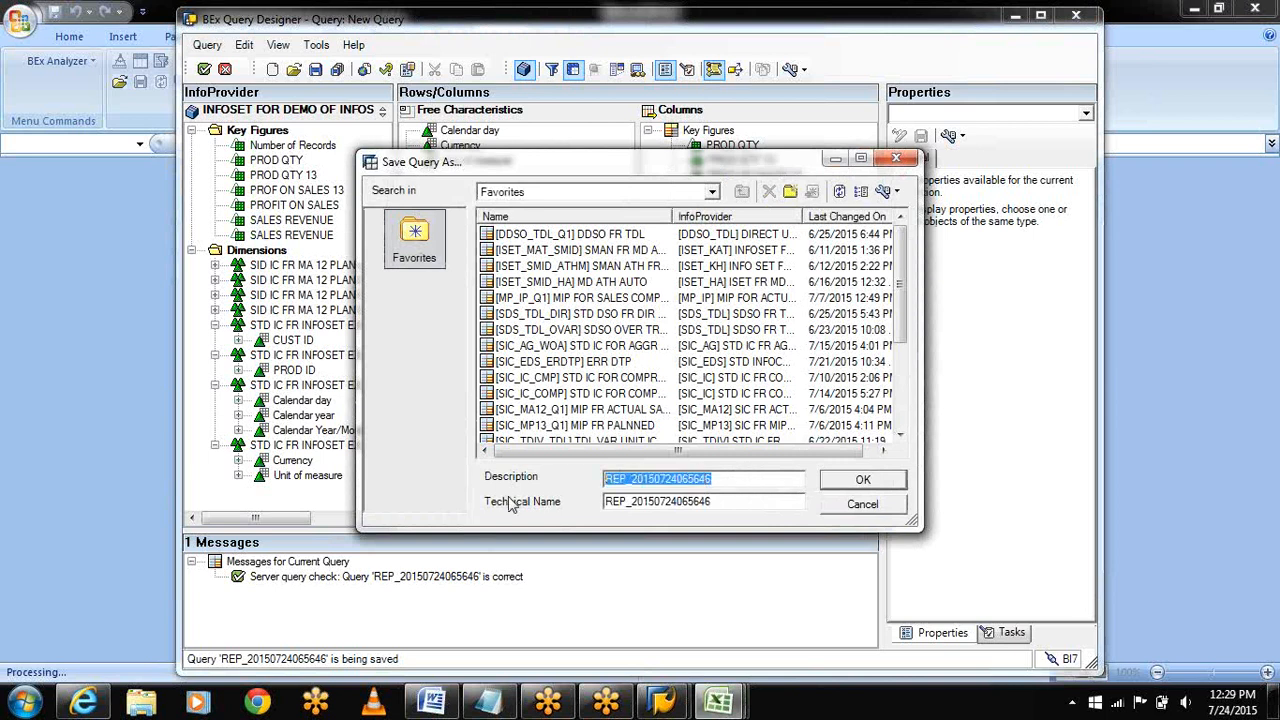
pyautogui.write('INFOSET')
pyautogui.write(' SITA')
pyautogui.write('NDARD')
pyautogui.press('Tab')
pyautogui.write('ISET_IT')
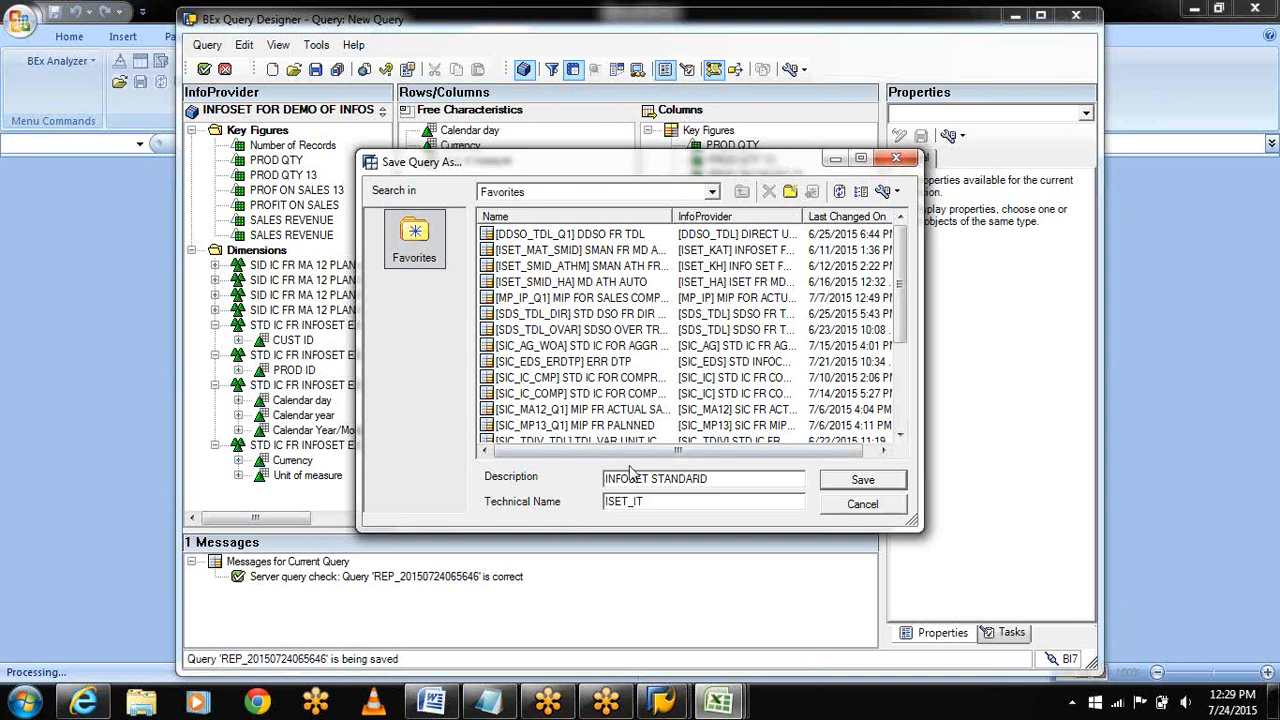
pyautogui.click(718, 483)
pyautogui.write('O')
pyautogui.write('O')
pyautogui.write('STD')
pyautogui.click(850, 480)
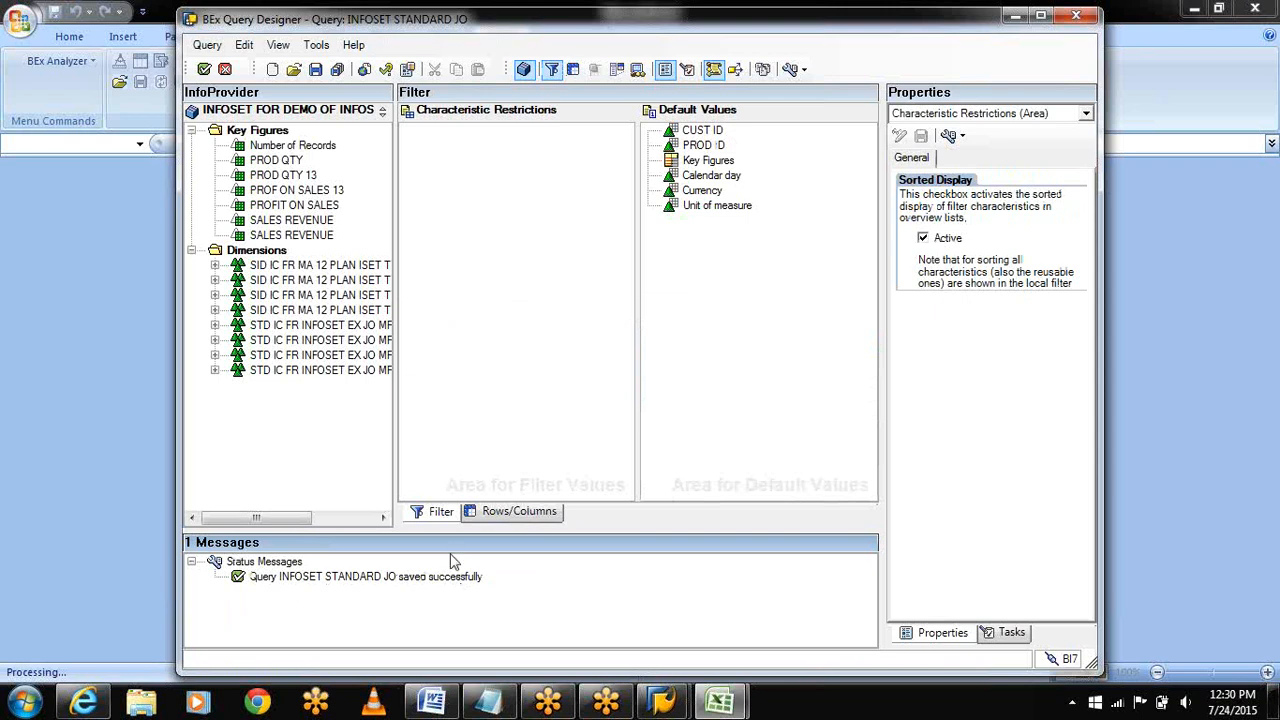
# Step: Check the saved query again, exit Query Designer using the query, and look through the report in BEx Analyzer
pyautogui.click(386, 69)
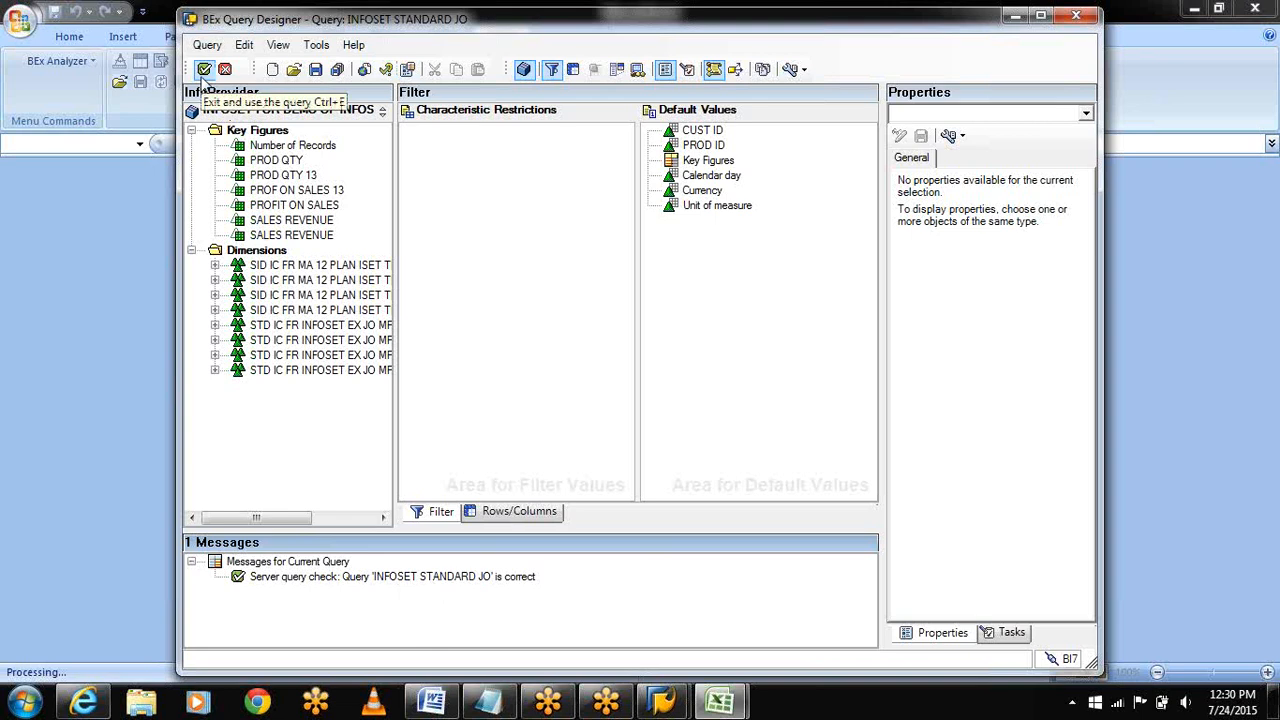
pyautogui.click(203, 78)
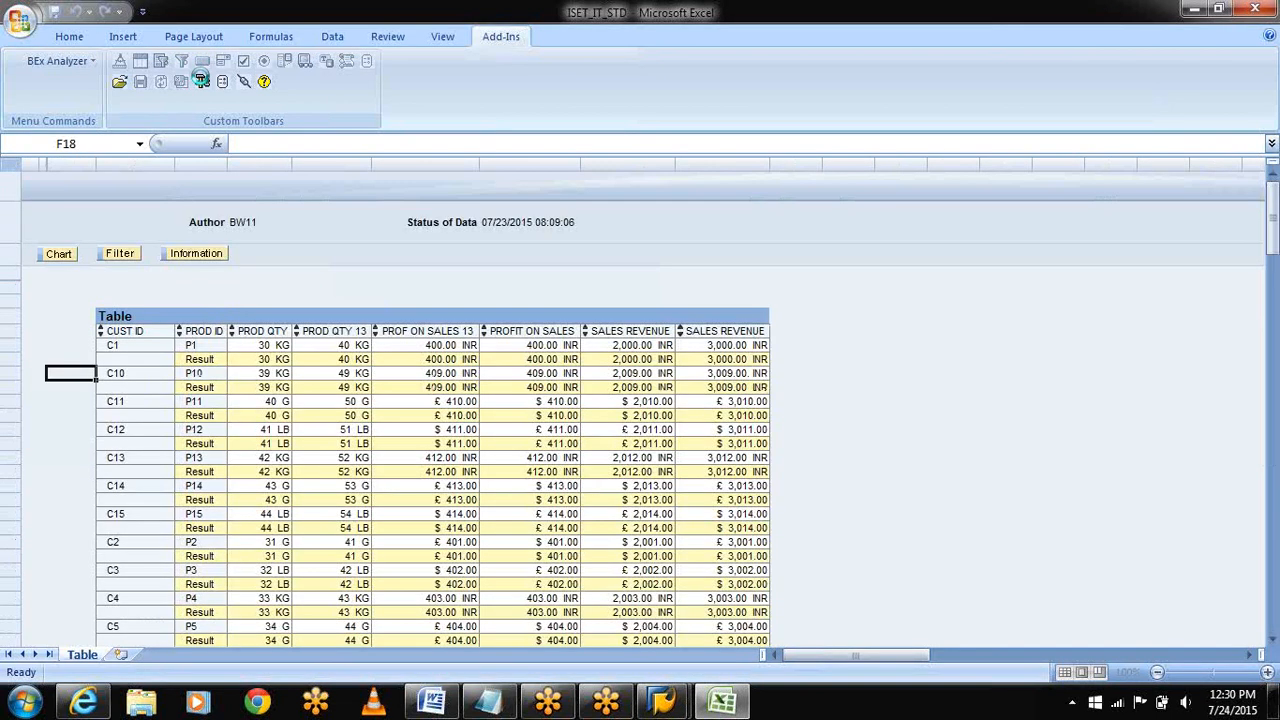
pyautogui.click(1273, 637)
pyautogui.click(1273, 637)
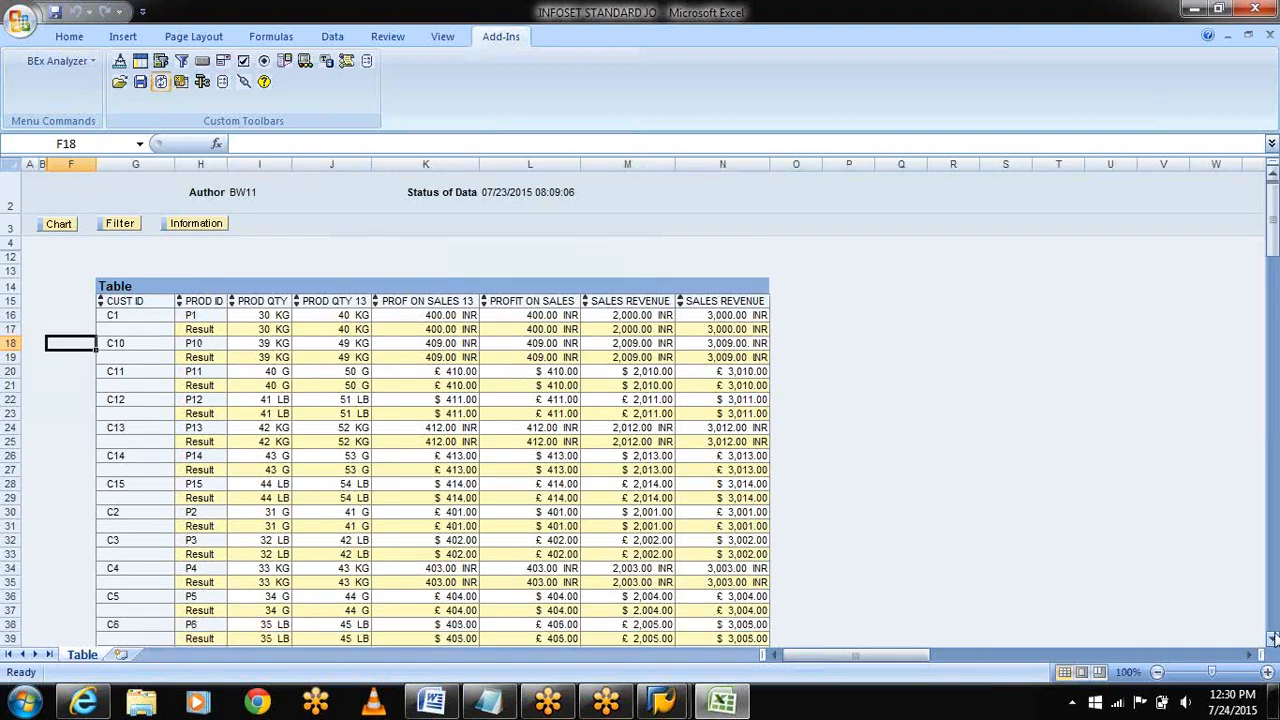
# Step: Look through the report table down to the overall result row and return to its beginning
pyautogui.click(1273, 637)
pyautogui.click(1273, 637)
pyautogui.click(1273, 637)
pyautogui.click(1273, 637)
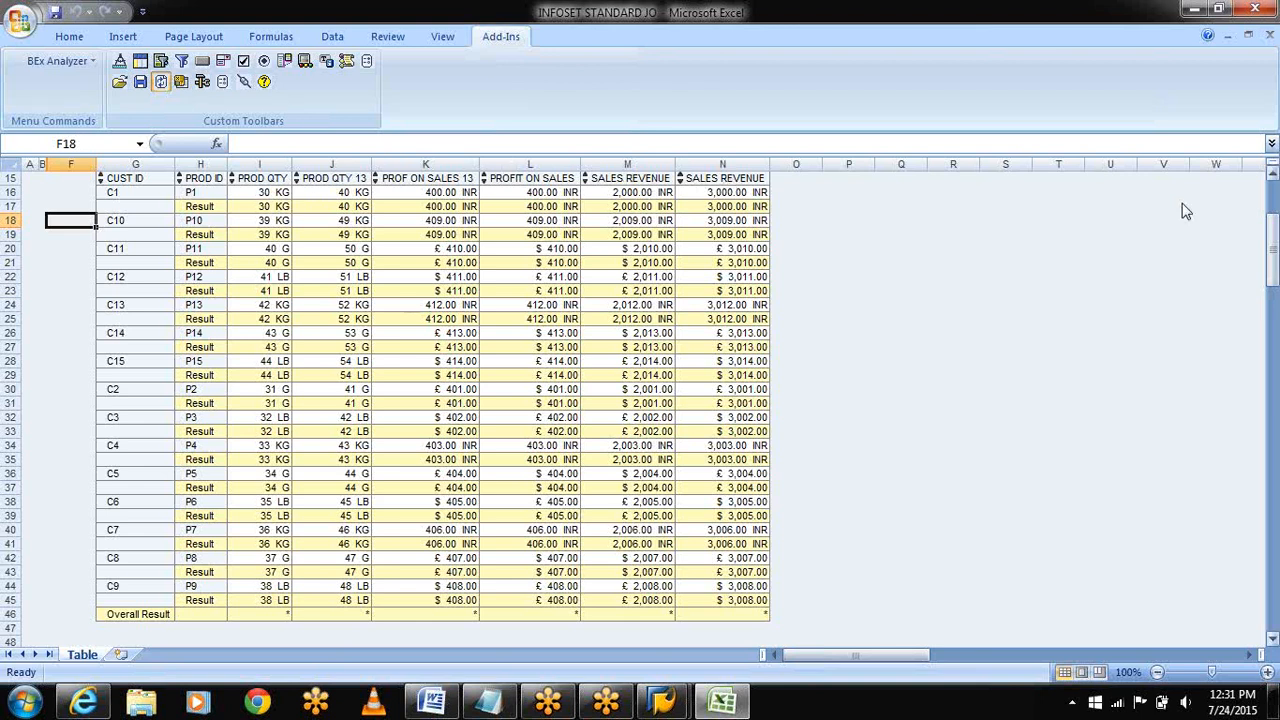
pyautogui.click(1271, 200)
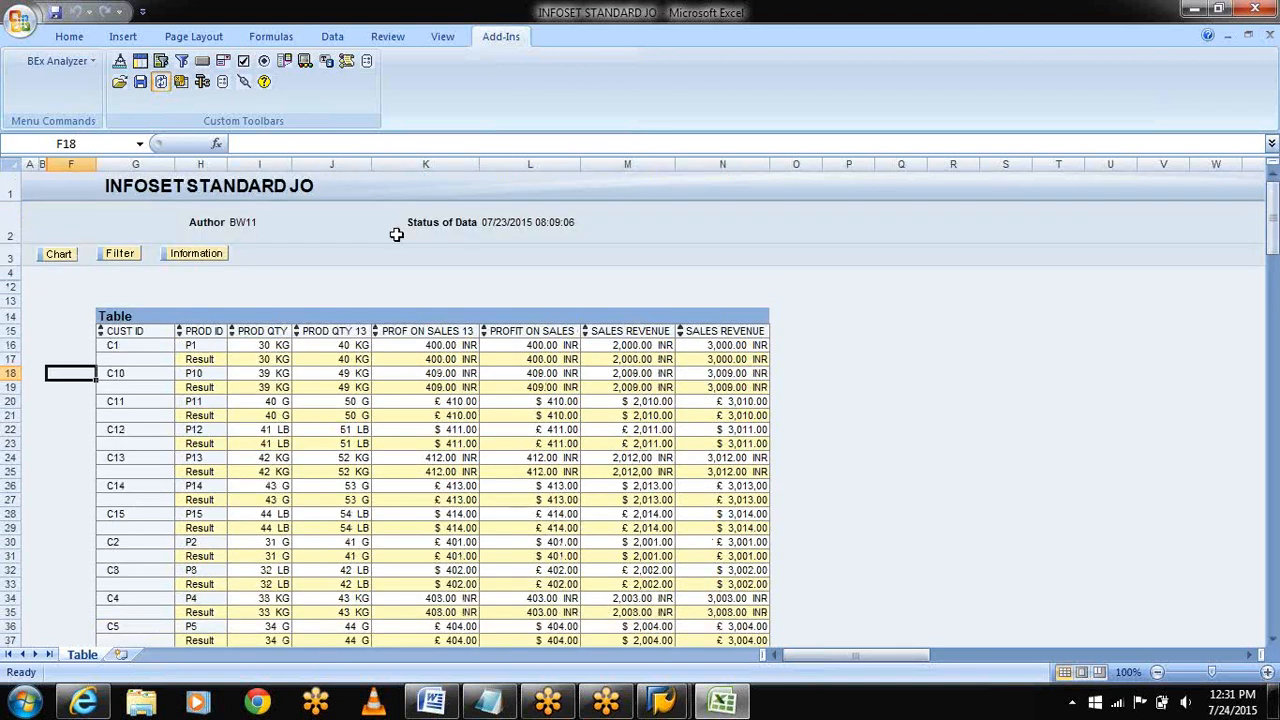
# Step: Show the query's Information block and review the author, users, InfoProvider, query technical name and description
pyautogui.click(207, 254)
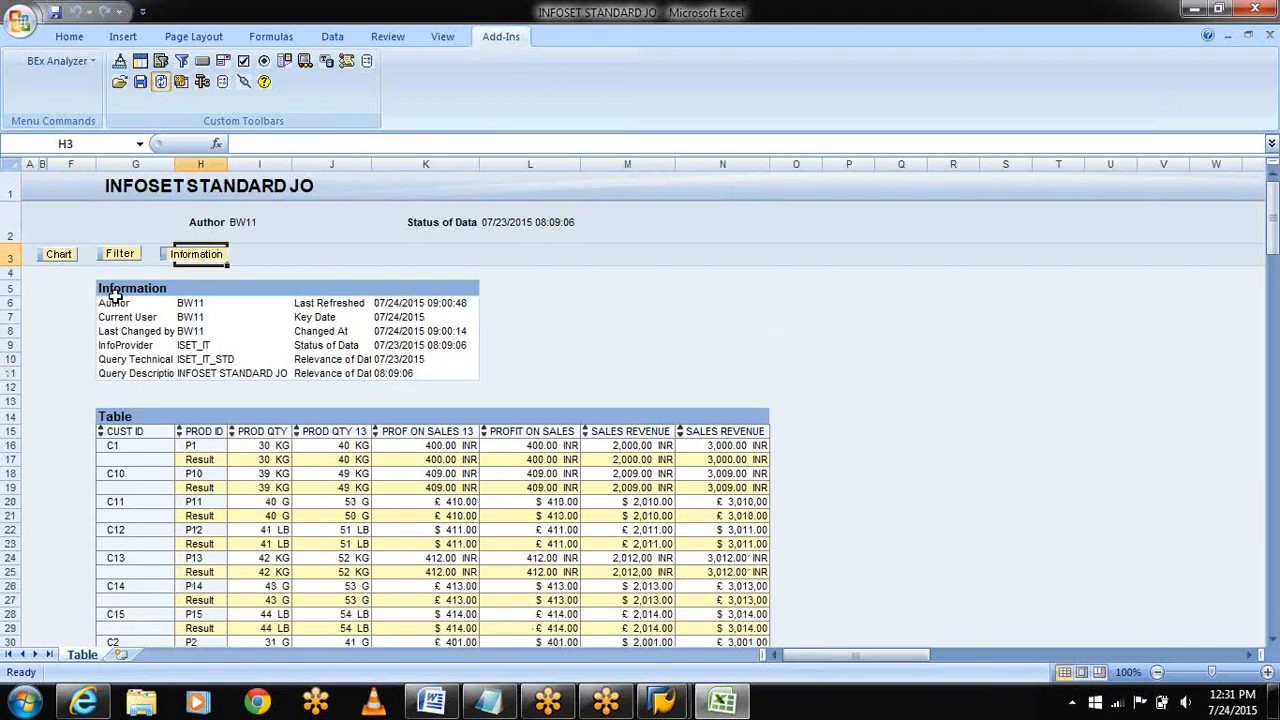
pyautogui.click(197, 302)
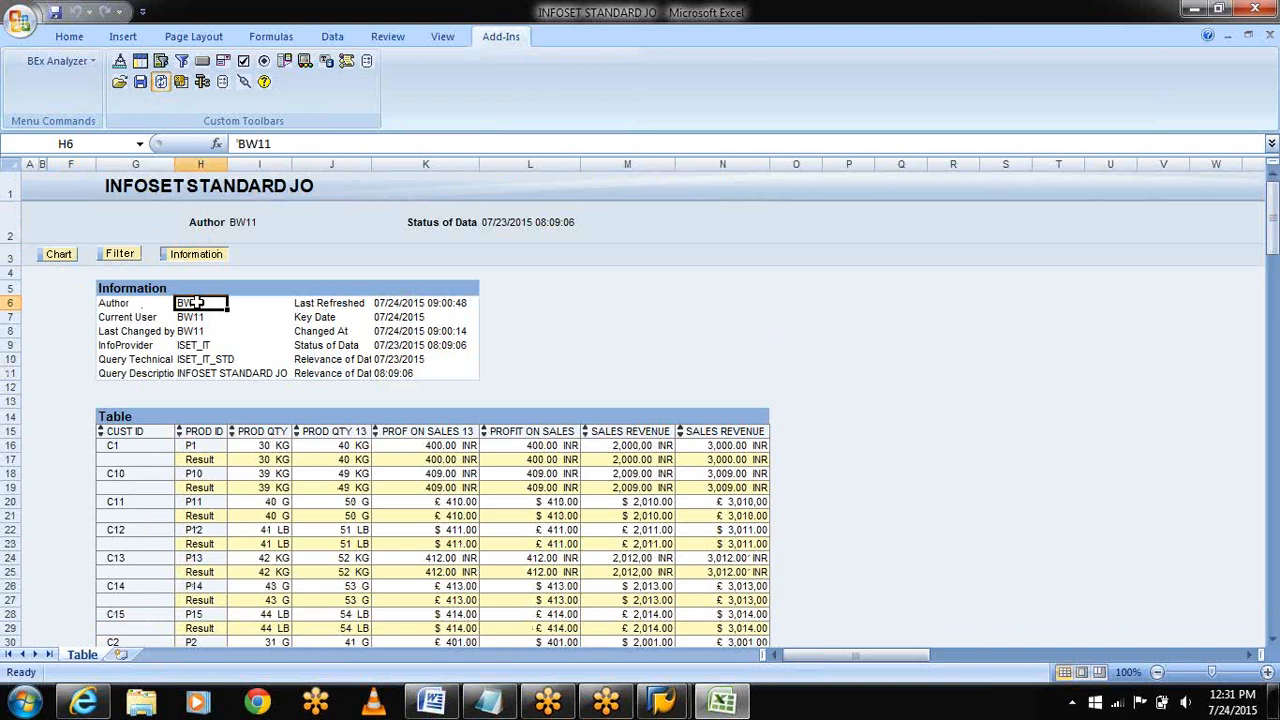
pyautogui.click(146, 318)
pyautogui.click(193, 314)
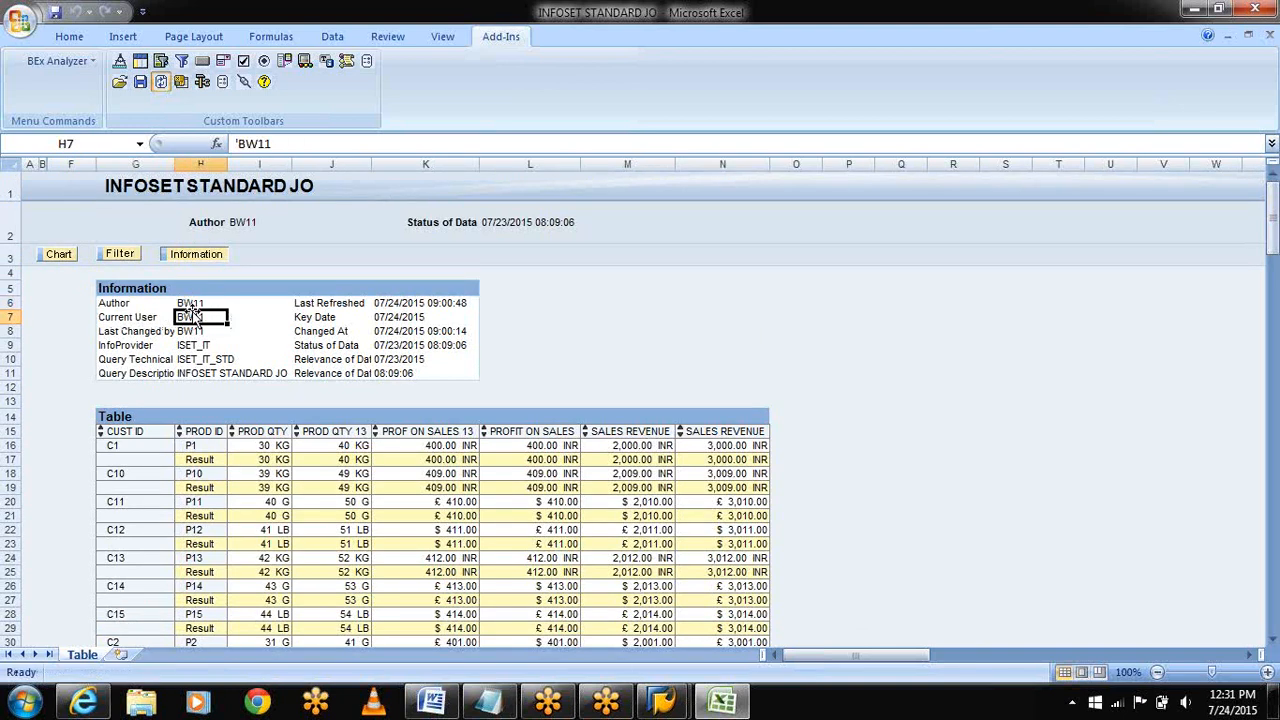
pyautogui.click(181, 330)
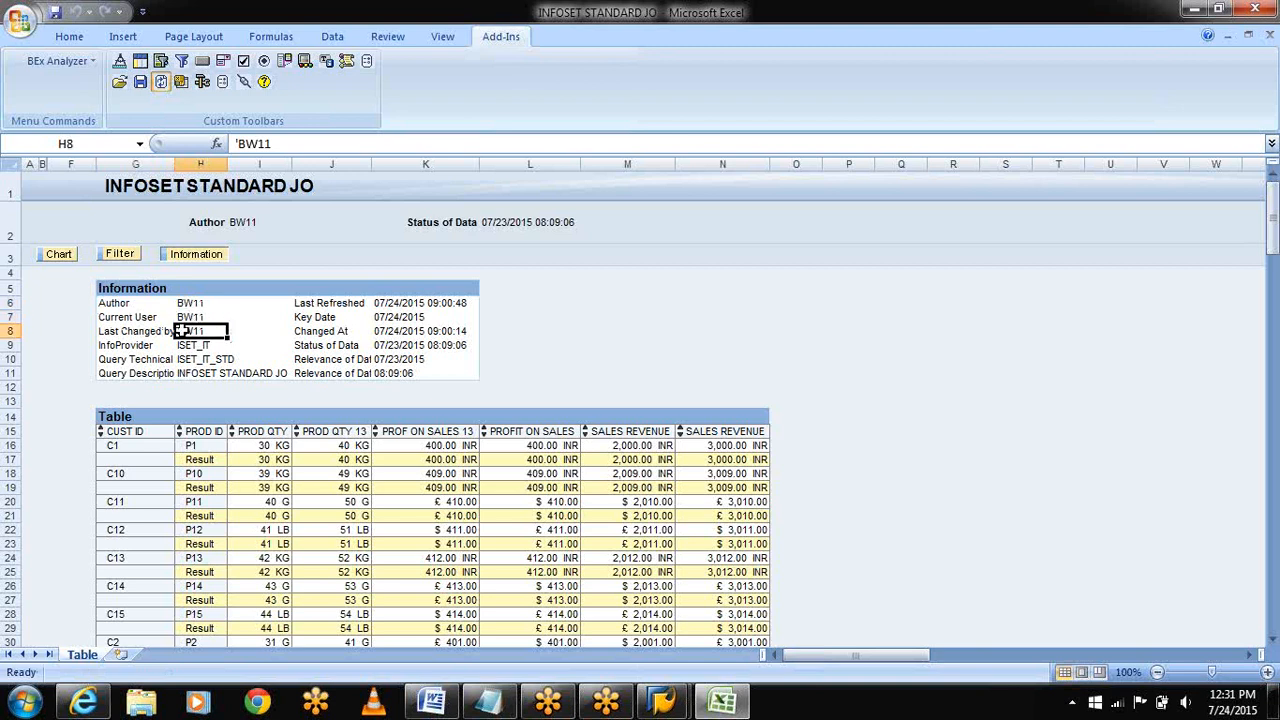
pyautogui.click(199, 344)
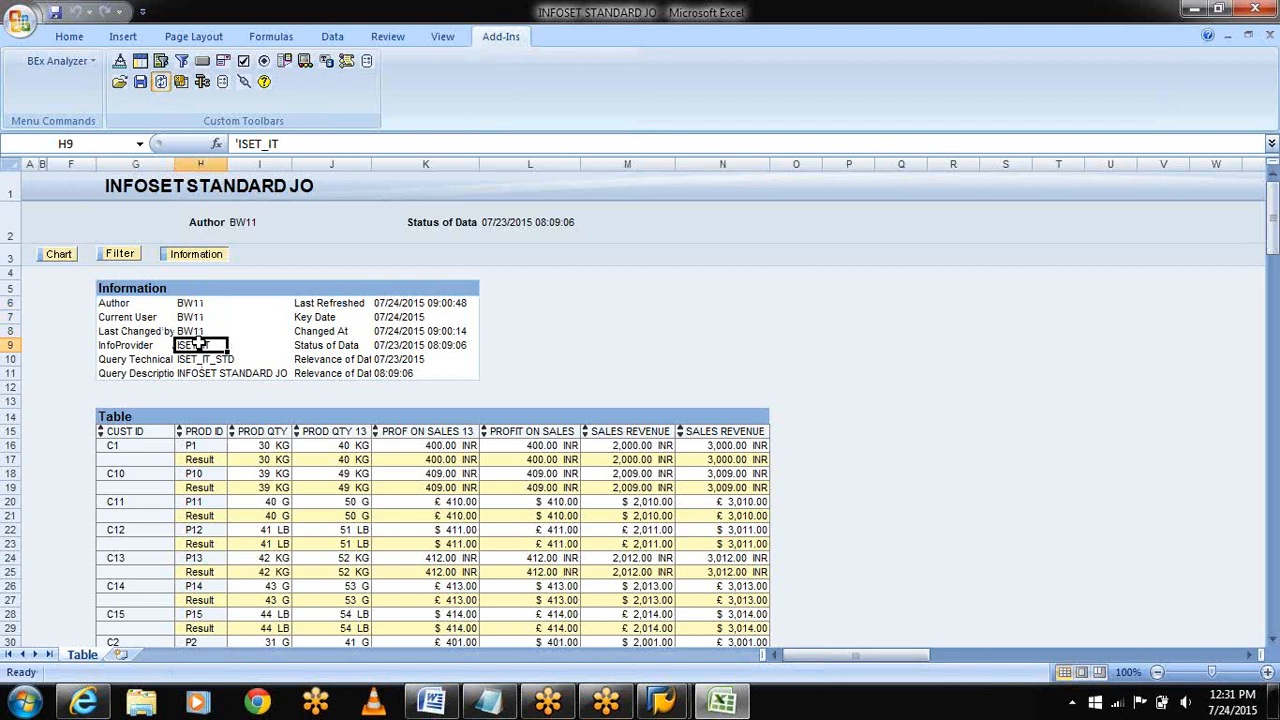
pyautogui.click(200, 359)
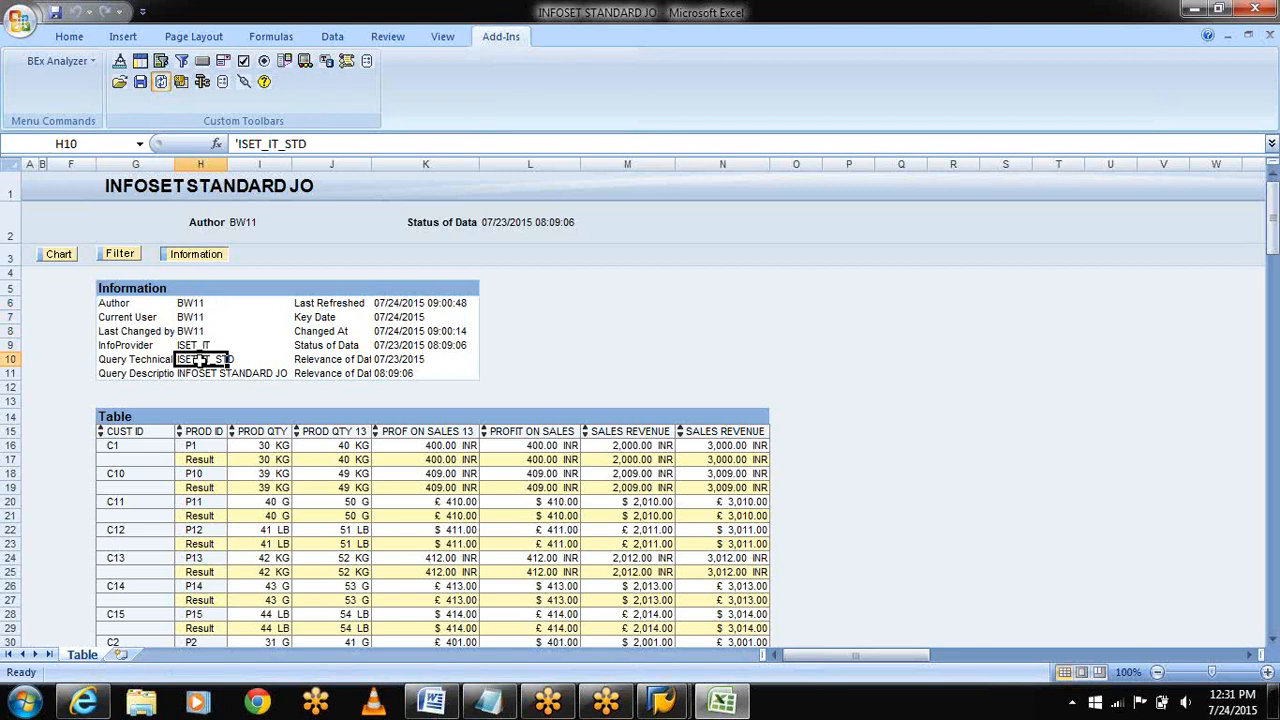
pyautogui.click(258, 349)
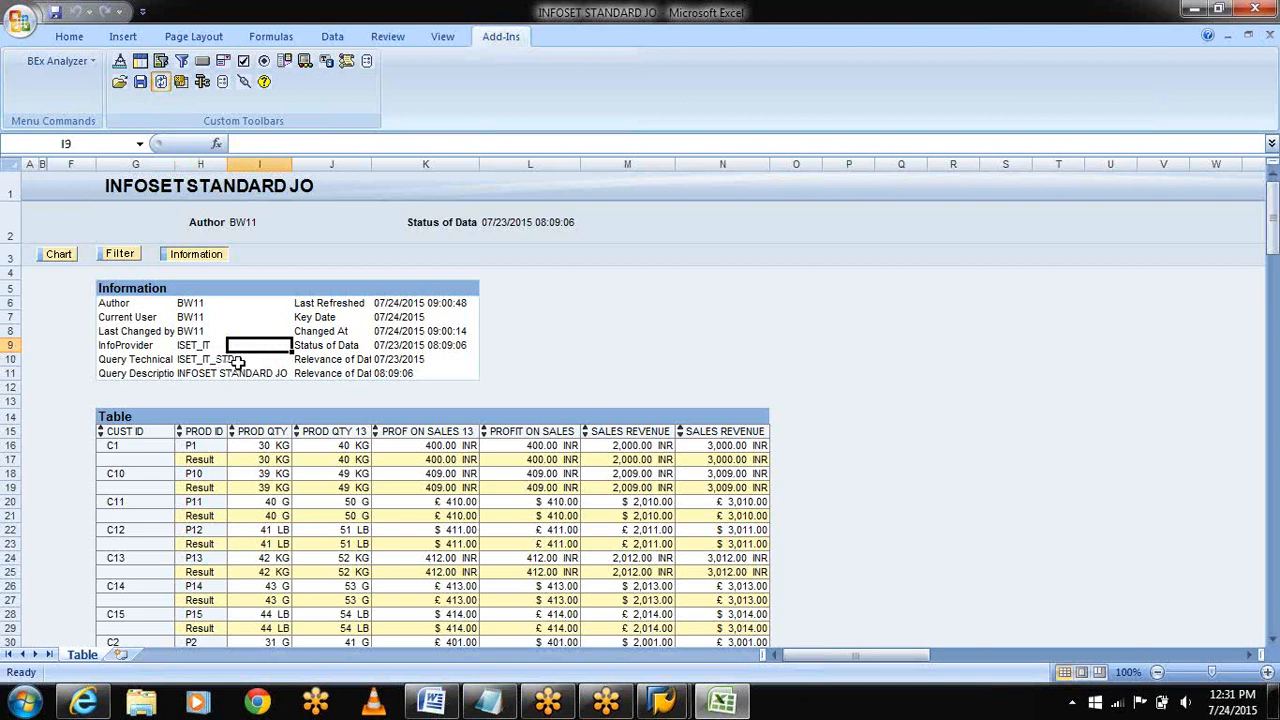
pyautogui.click(231, 372)
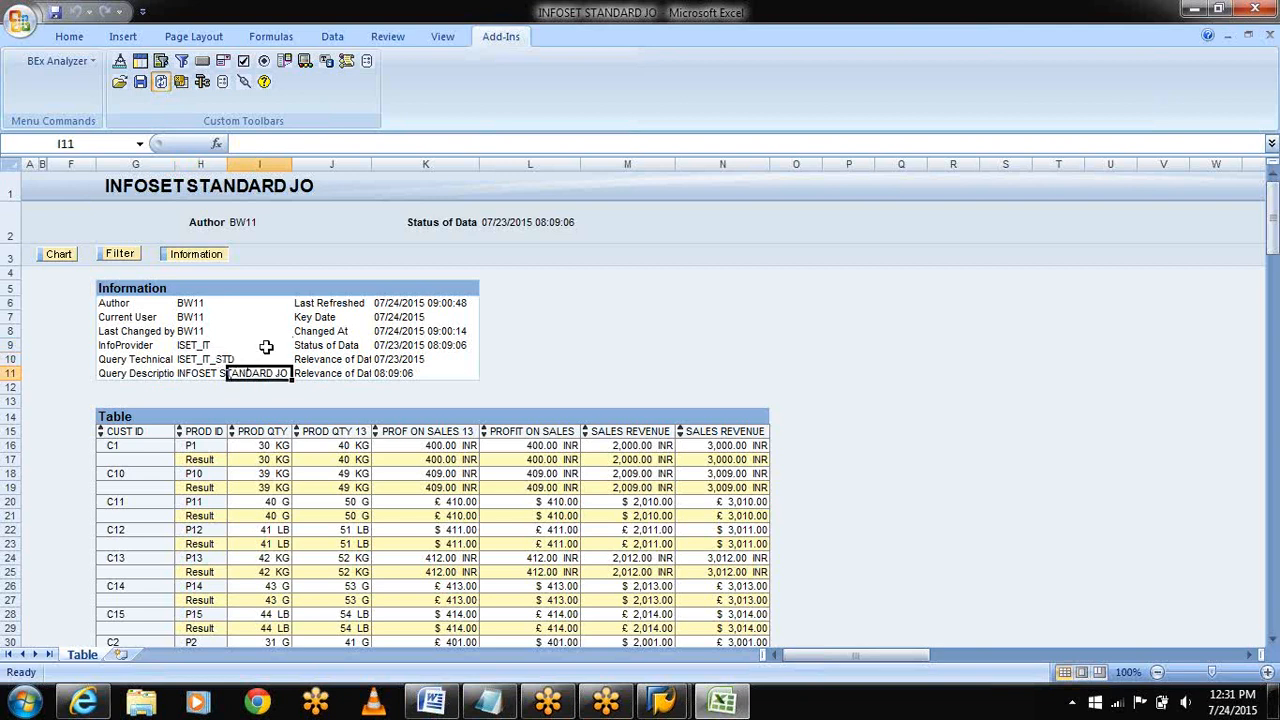
# Step: Review the key date, change time, status of data, and relevance of data date and time in the Information block
pyautogui.click(410, 315)
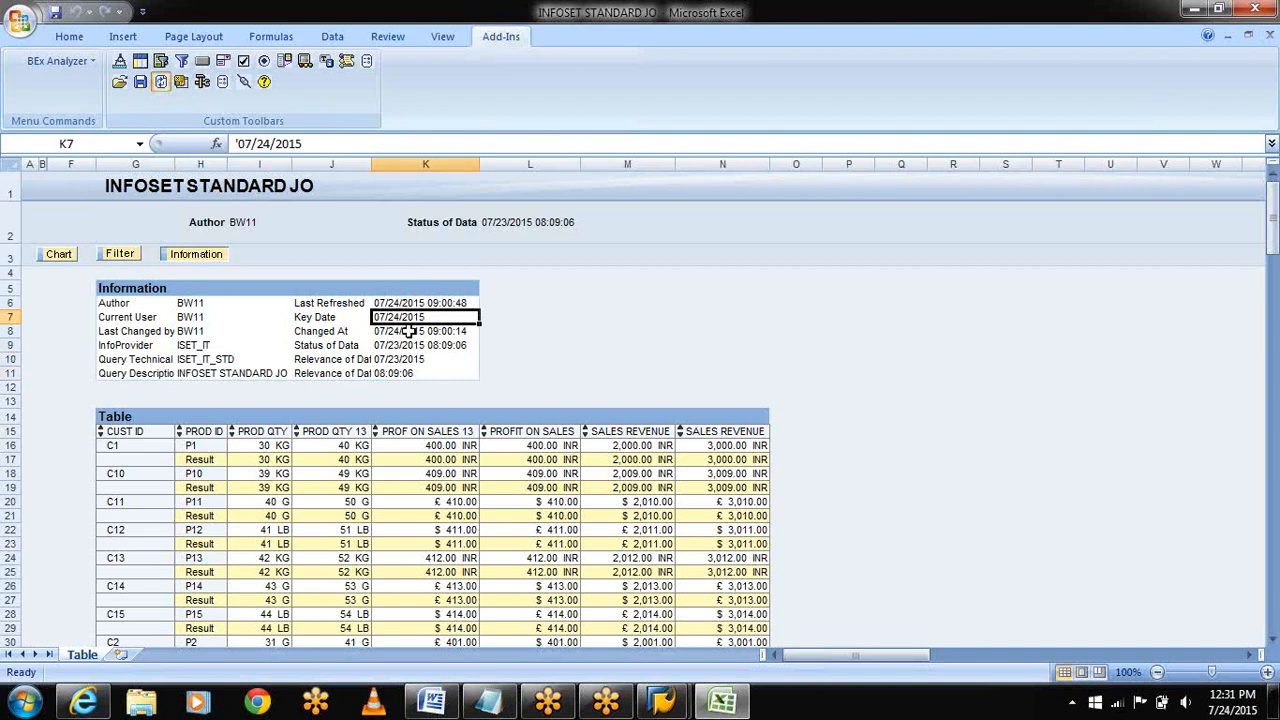
pyautogui.click(409, 331)
pyautogui.click(406, 345)
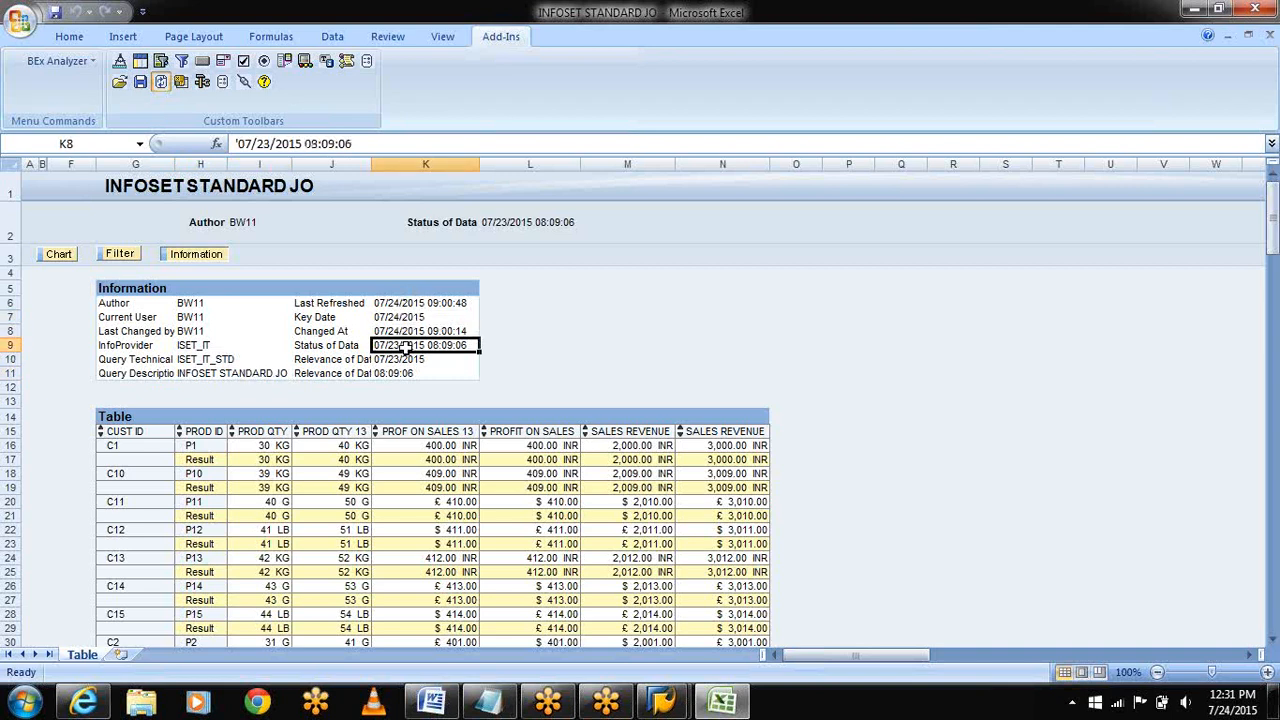
pyautogui.click(398, 360)
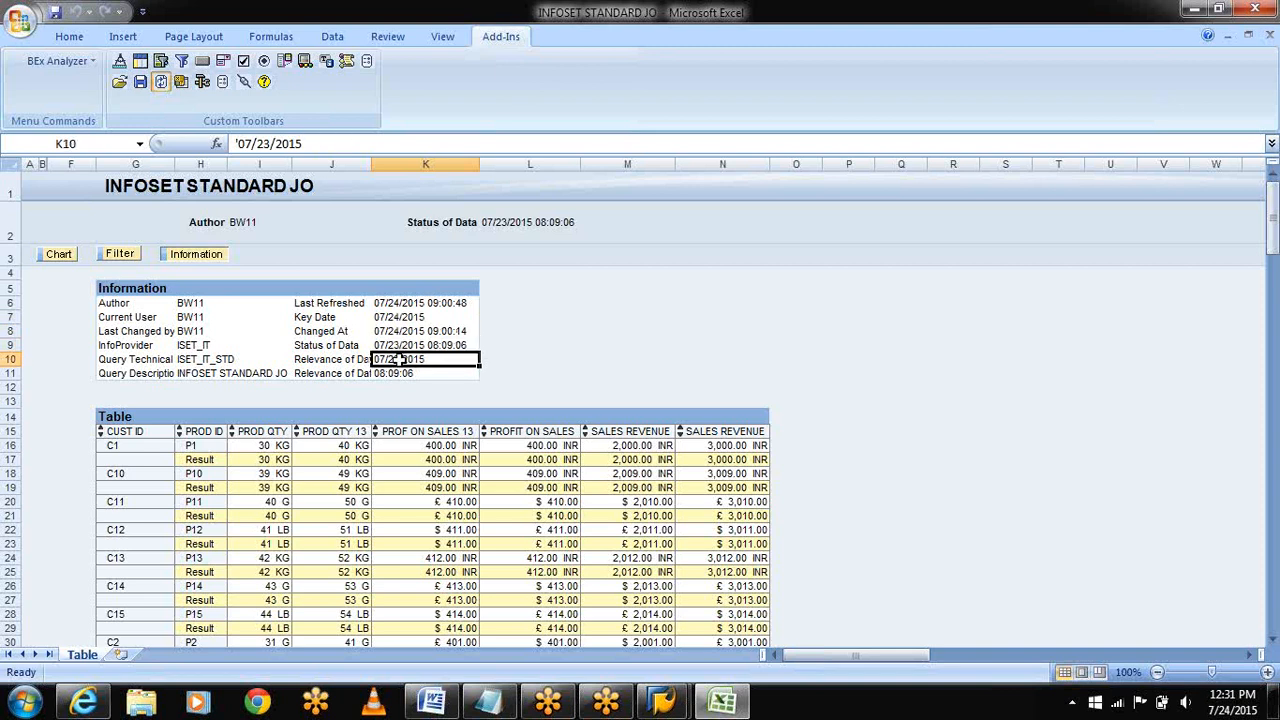
pyautogui.click(402, 373)
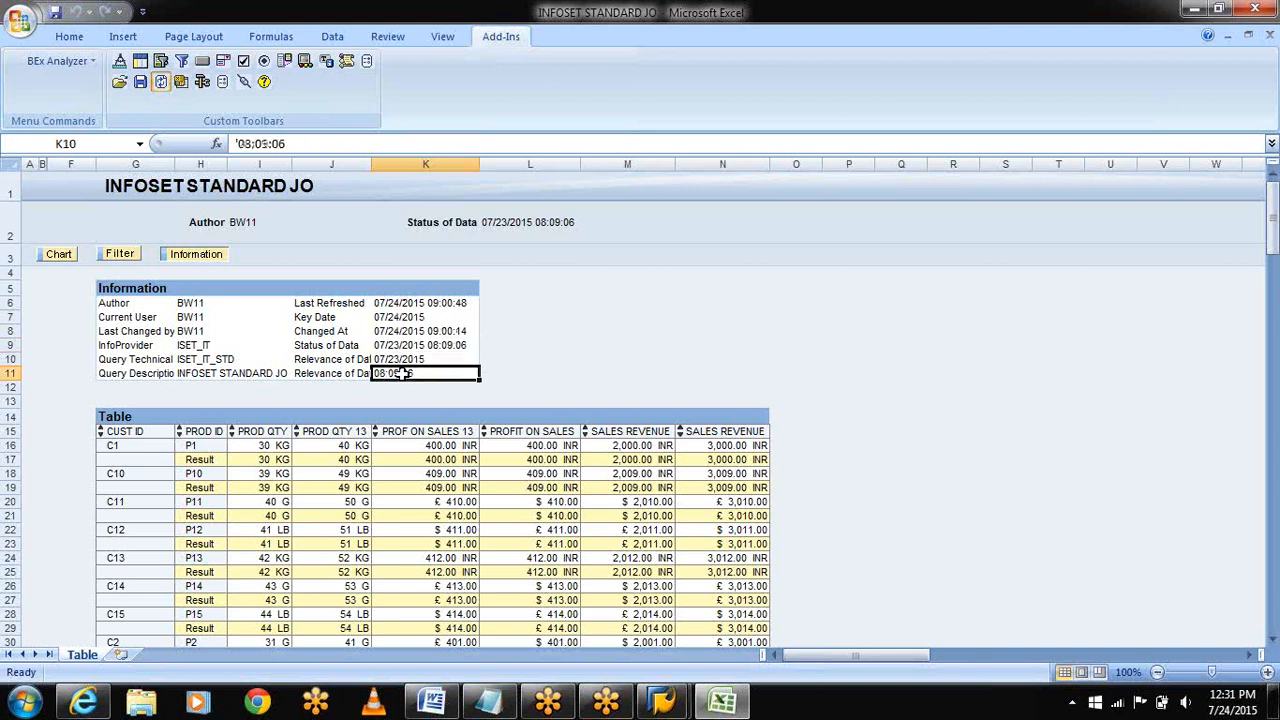
pyautogui.click(400, 359)
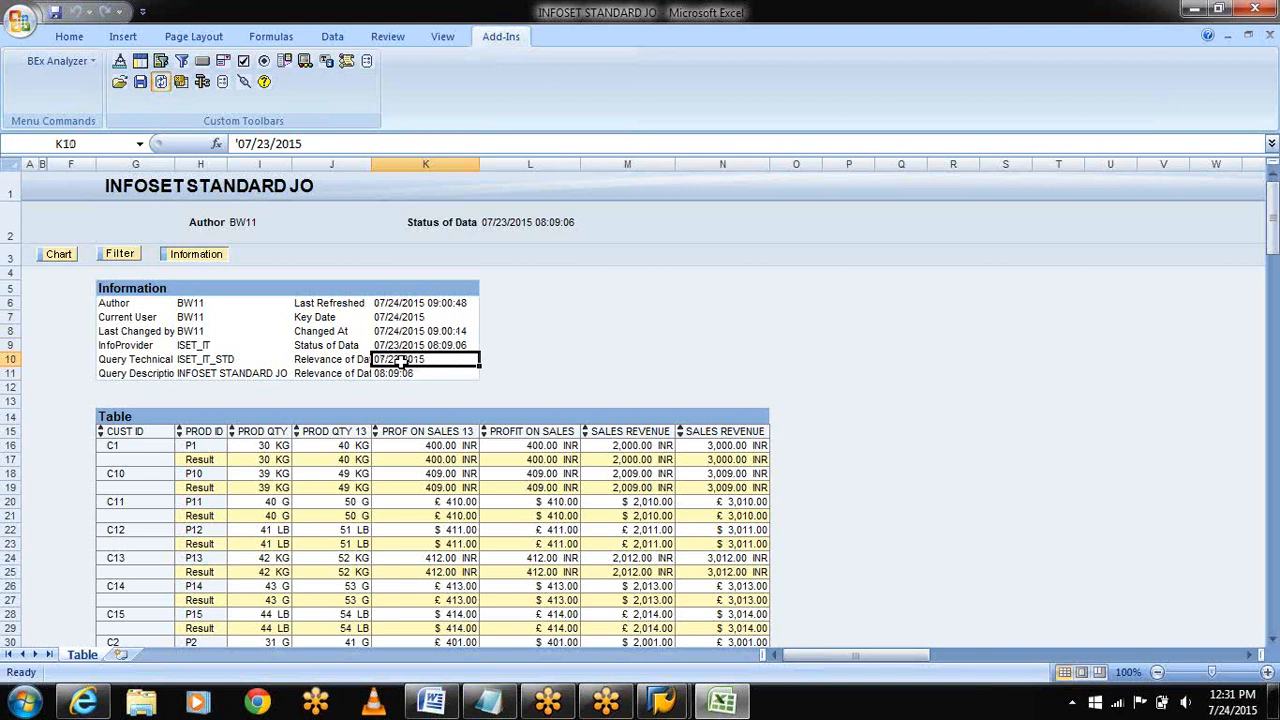
pyautogui.click(402, 373)
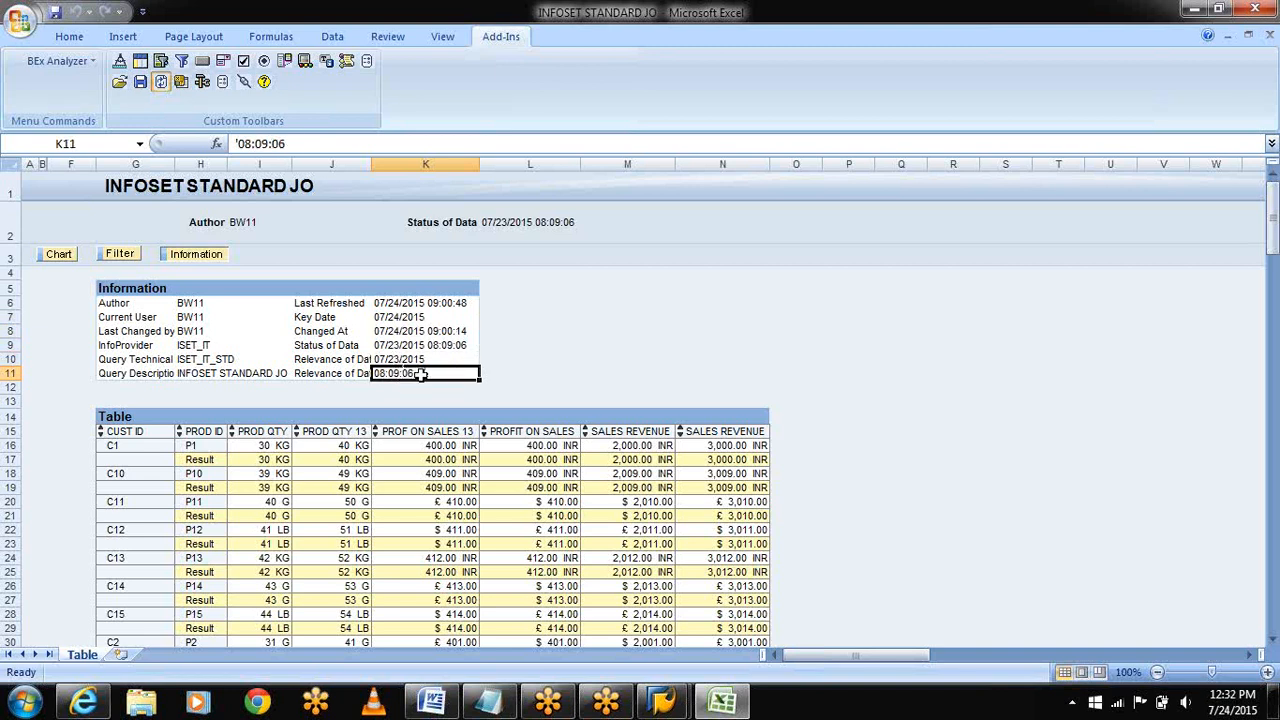
pyautogui.click(530, 398)
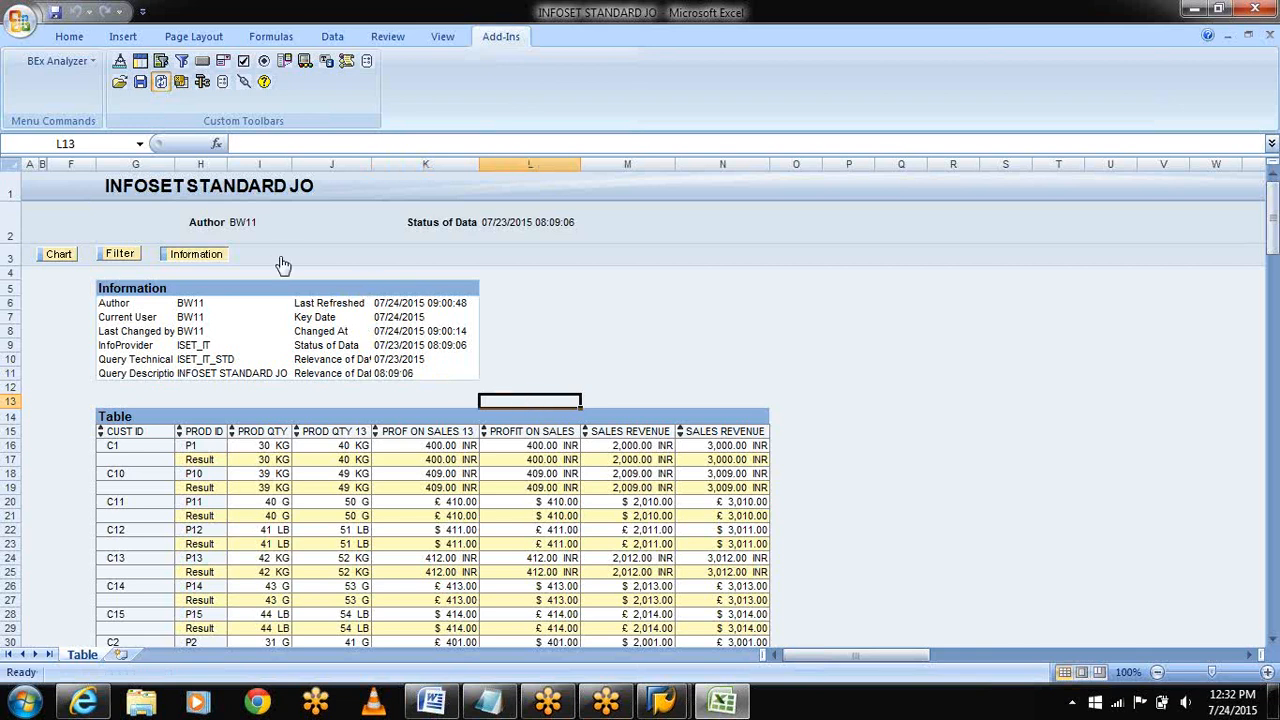
# Step: View the report as a chart, and return to the table view with the filter area shown
pyautogui.click(42, 254)
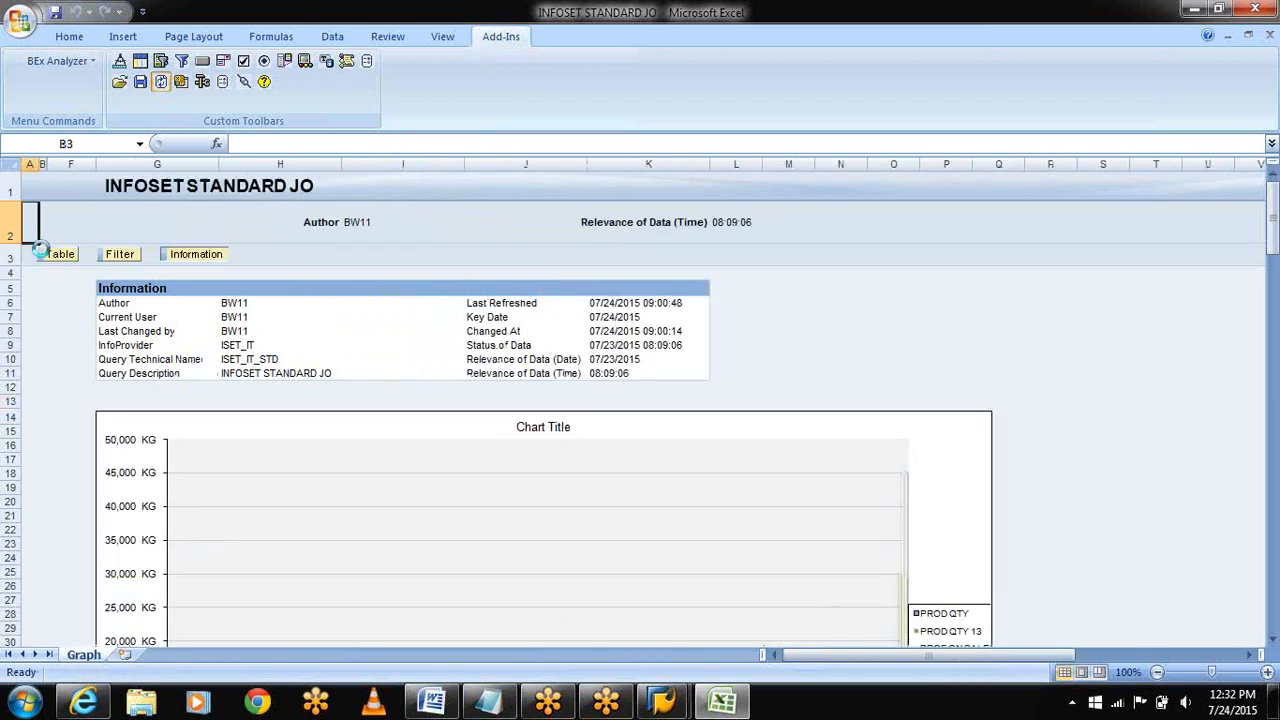
pyautogui.moveTo(1273, 243)
pyautogui.mouseDown()
pyautogui.moveTo(1273, 258)
pyautogui.moveTo(1274, 242)
pyautogui.mouseUp()
pyautogui.click(143, 262)
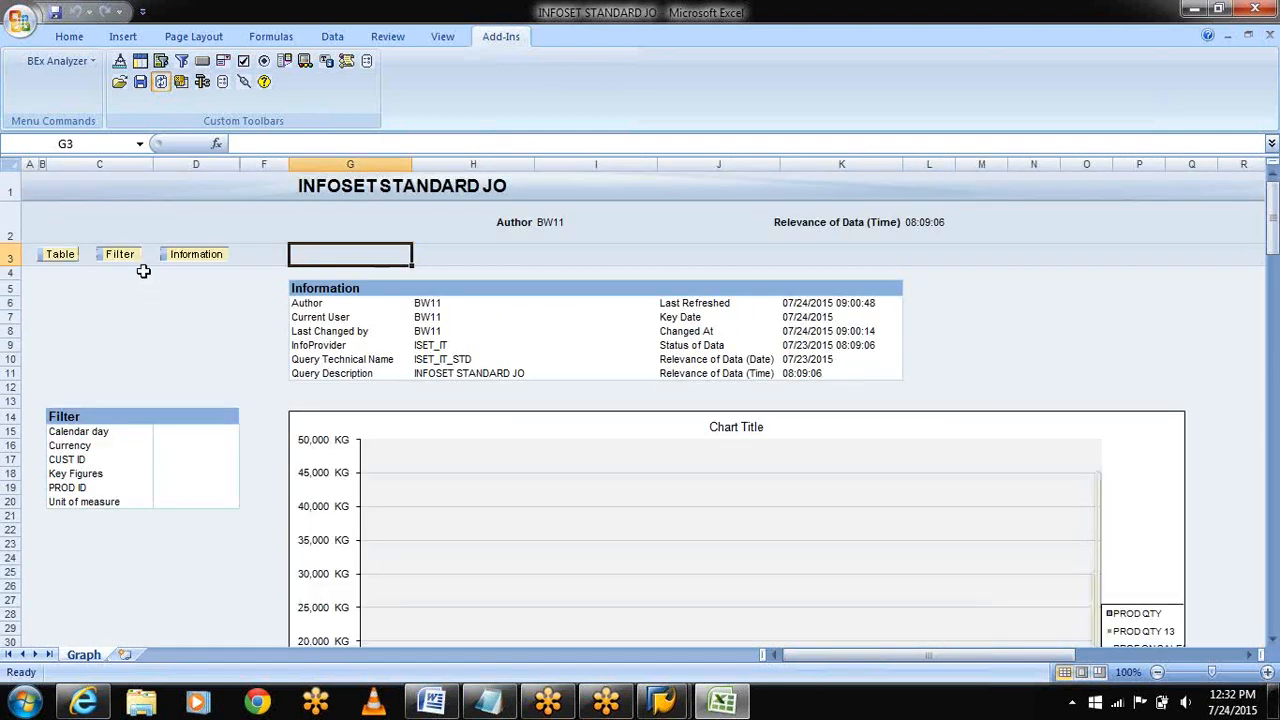
pyautogui.click(62, 254)
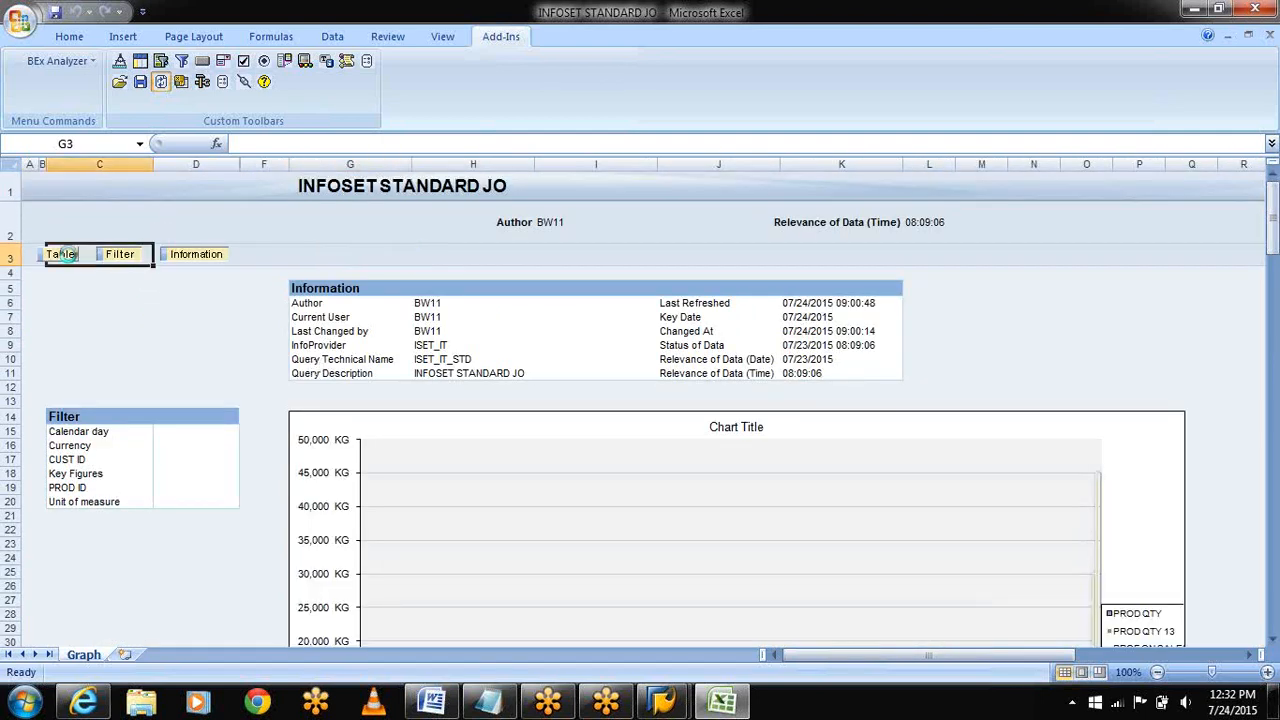
# Step: Add a drilldown according to PROD ID in columns, and remove the PROD ID drilldown from the report
pyautogui.click(79, 433)
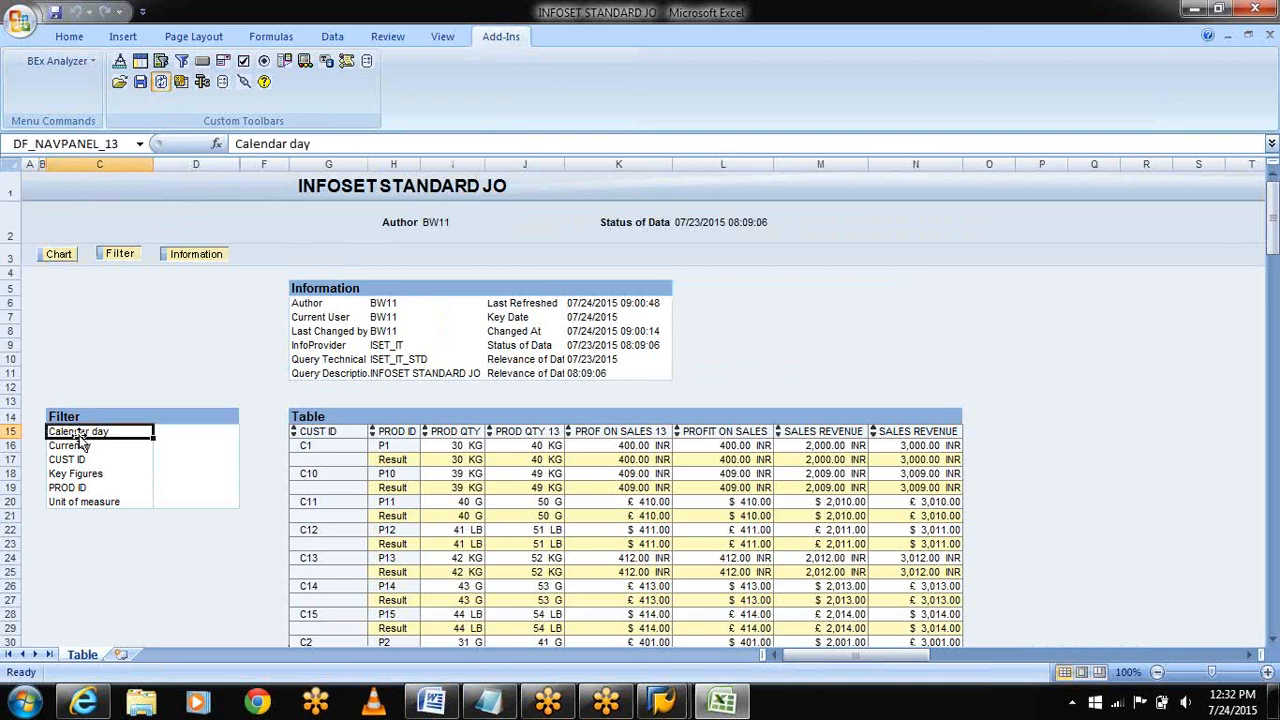
pyautogui.click(75, 488)
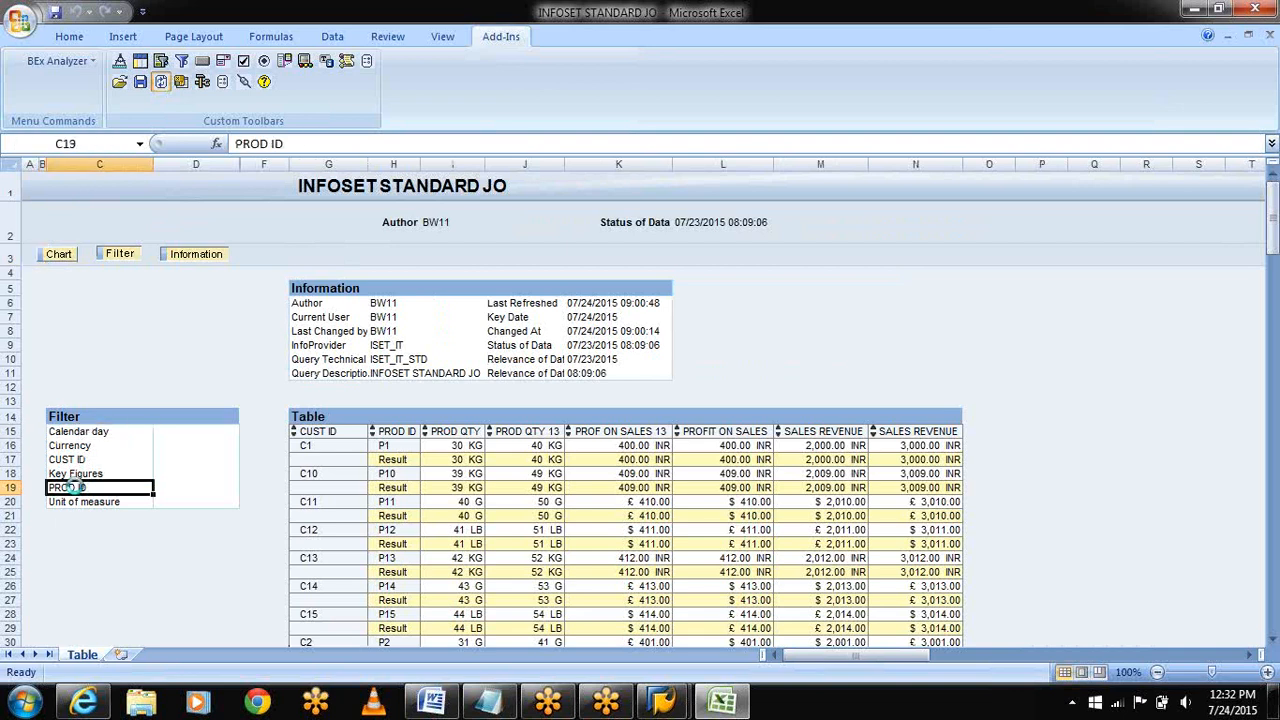
pyautogui.rightClick(75, 488)
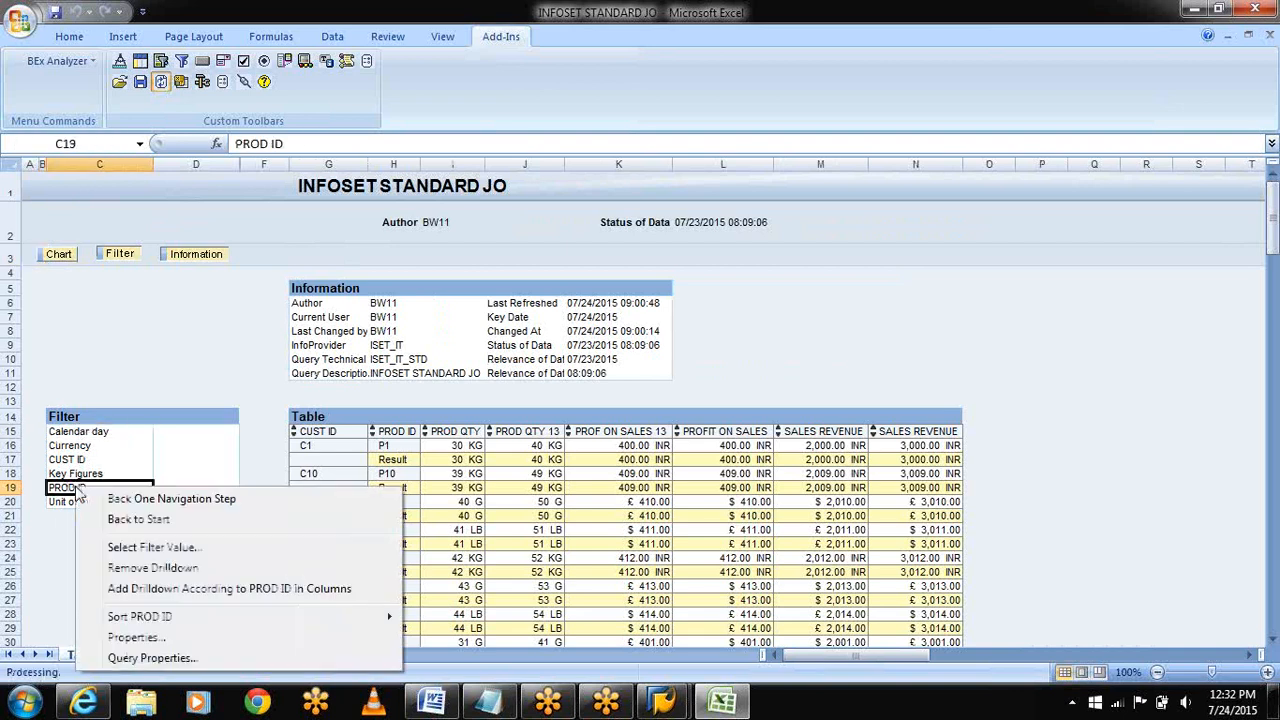
pyautogui.click(174, 588)
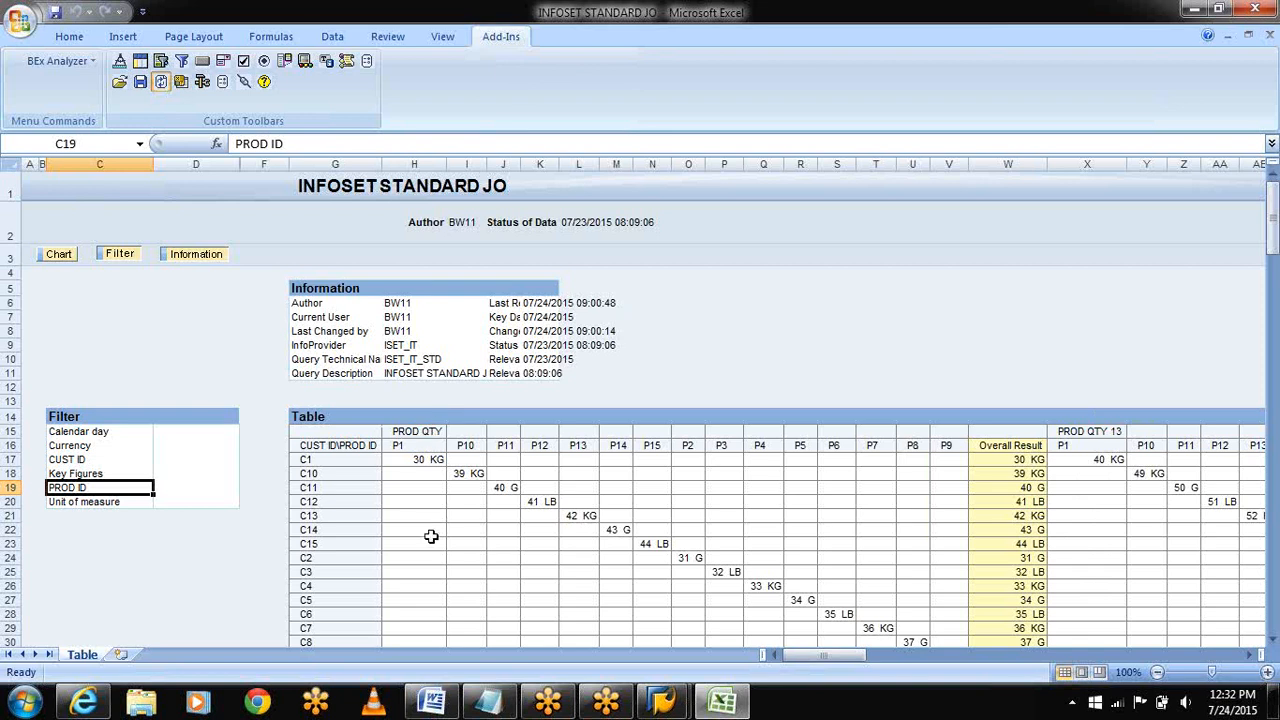
pyautogui.rightClick(102, 490)
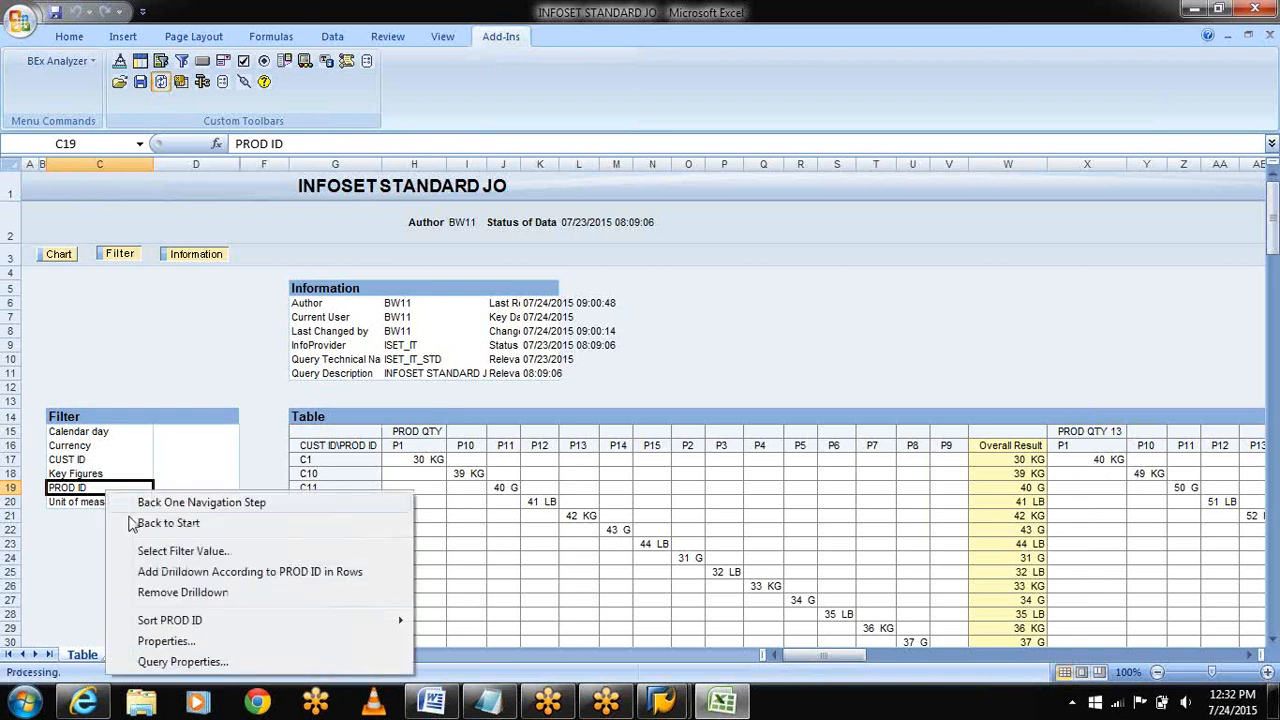
pyautogui.click(183, 592)
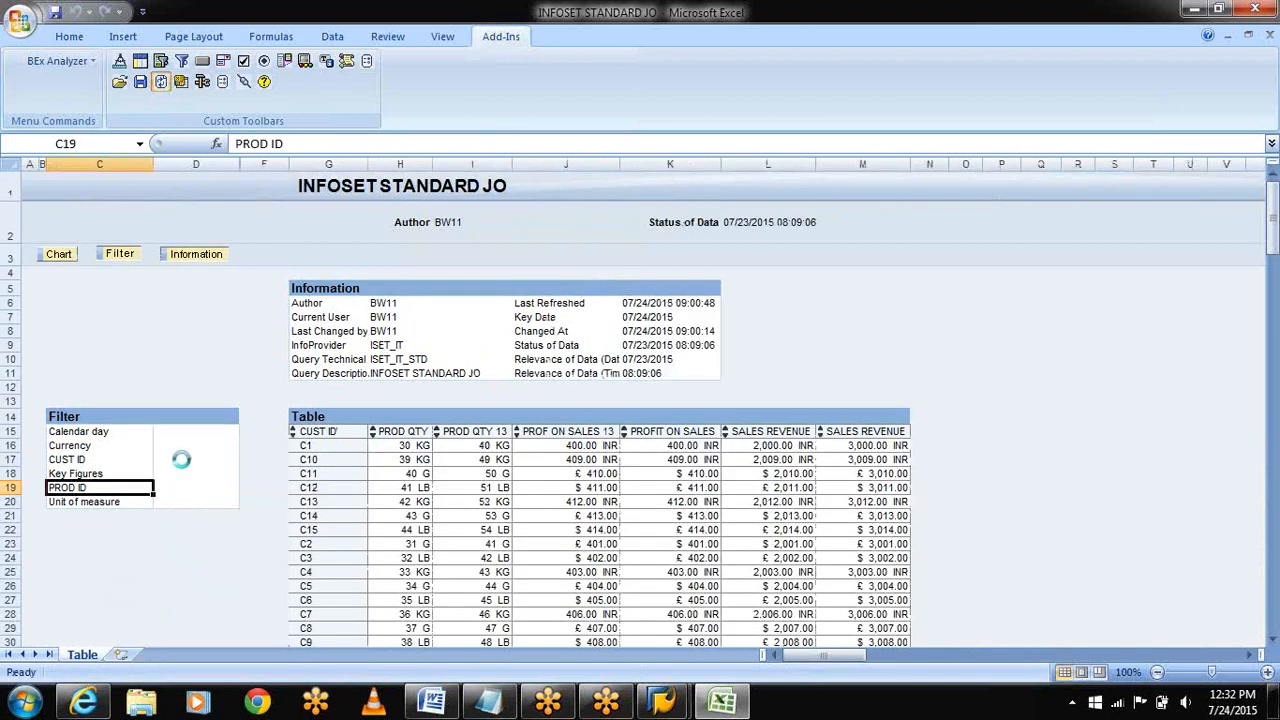
# Step: Filter the report by the unit of measure LB US pound, and remove that filter
pyautogui.click(102, 505)
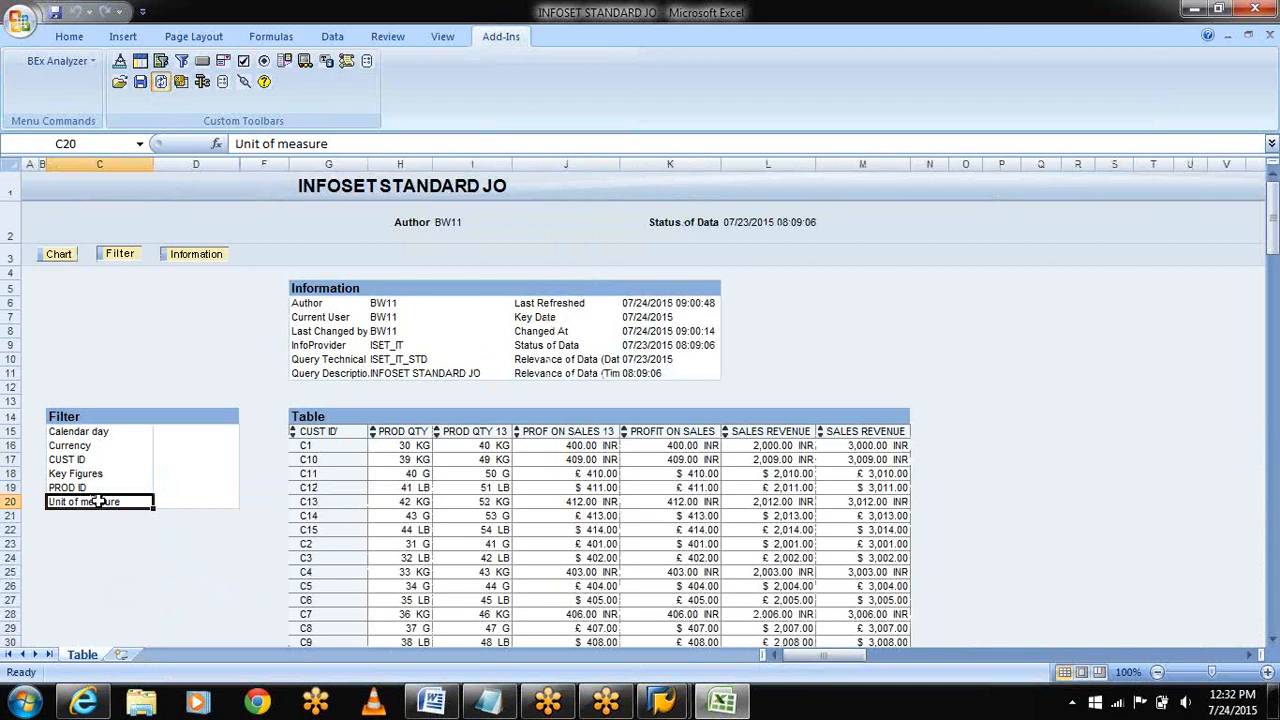
pyautogui.rightClick(100, 503)
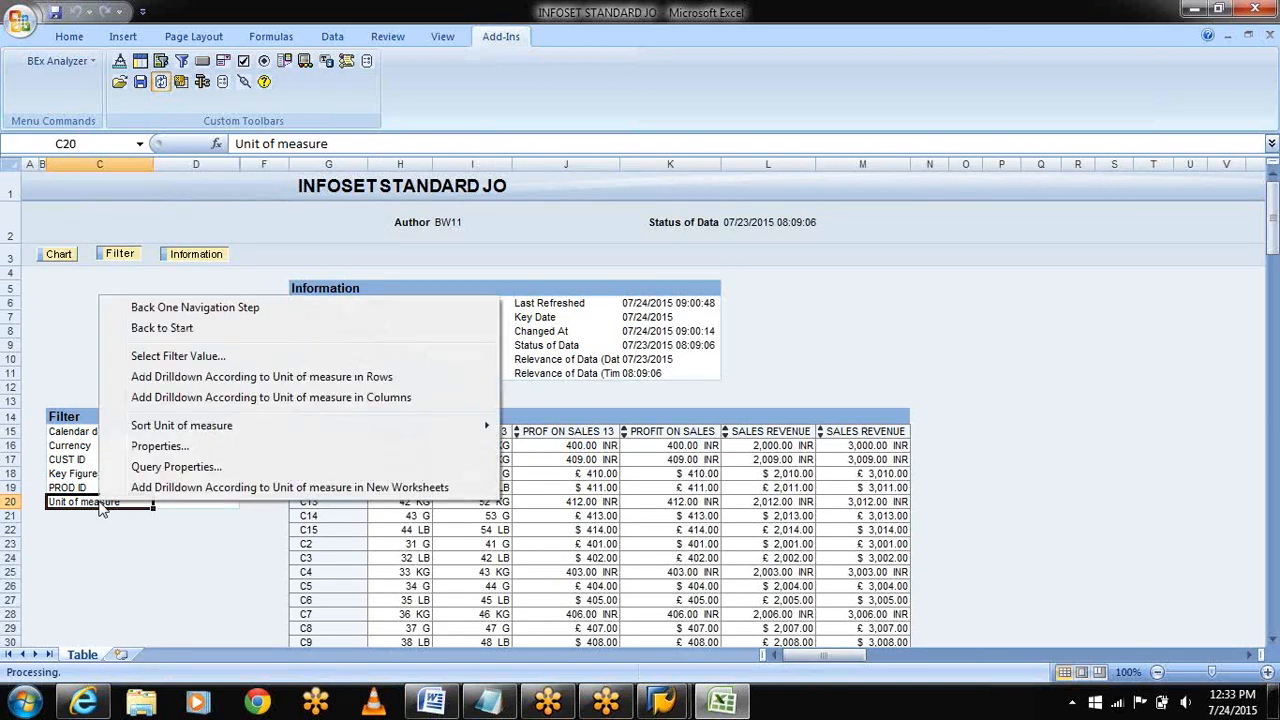
pyautogui.click(149, 357)
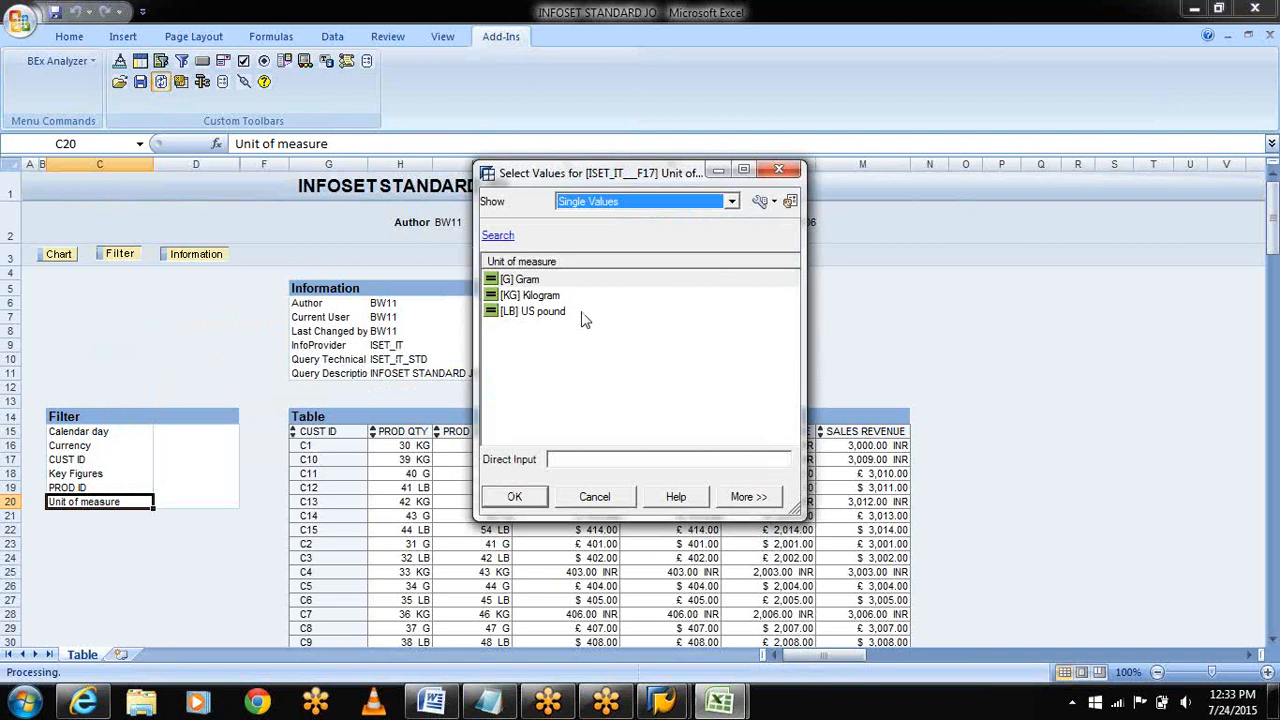
pyautogui.click(732, 203)
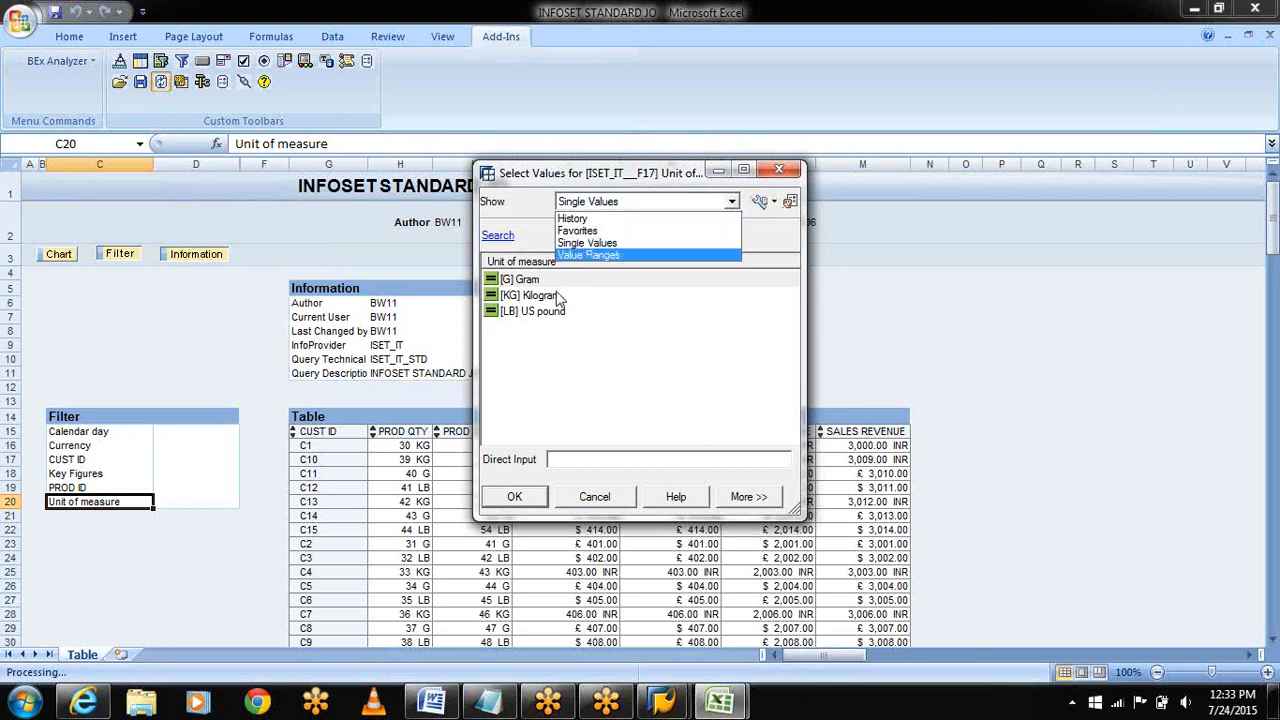
pyautogui.click(531, 313)
pyautogui.click(531, 313)
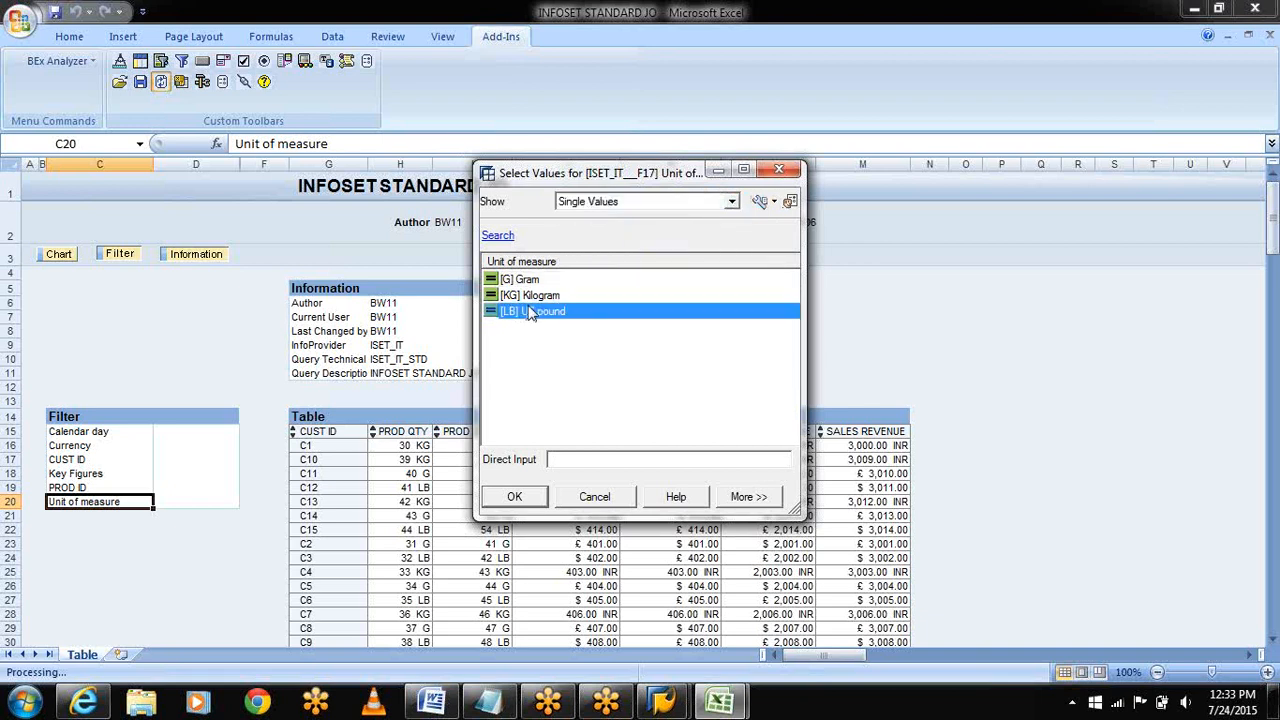
pyautogui.click(540, 497)
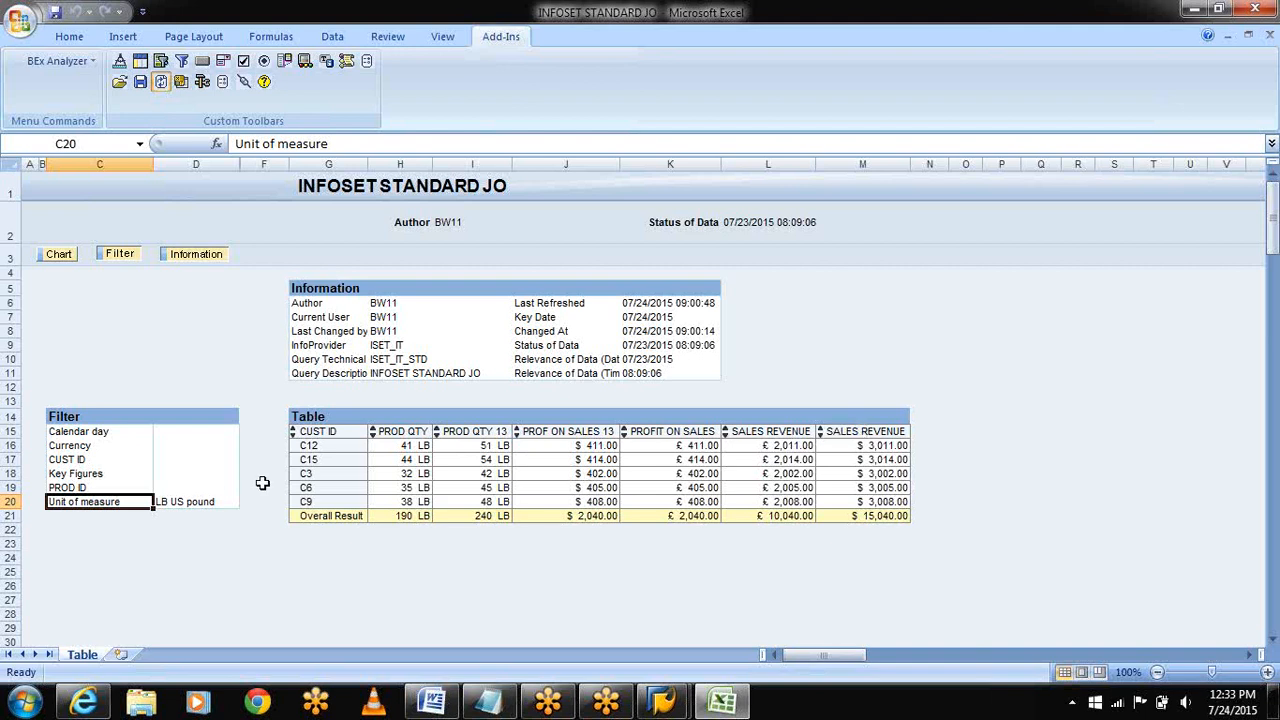
pyautogui.rightClick(104, 502)
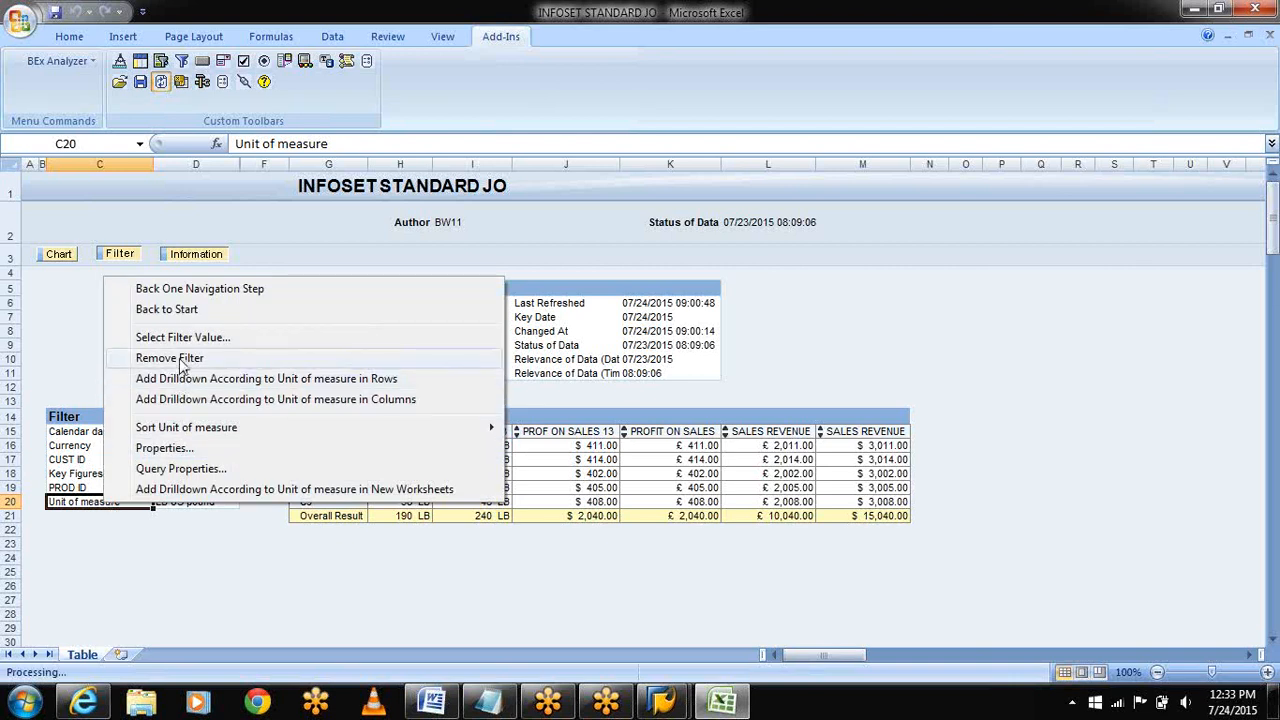
pyautogui.click(178, 357)
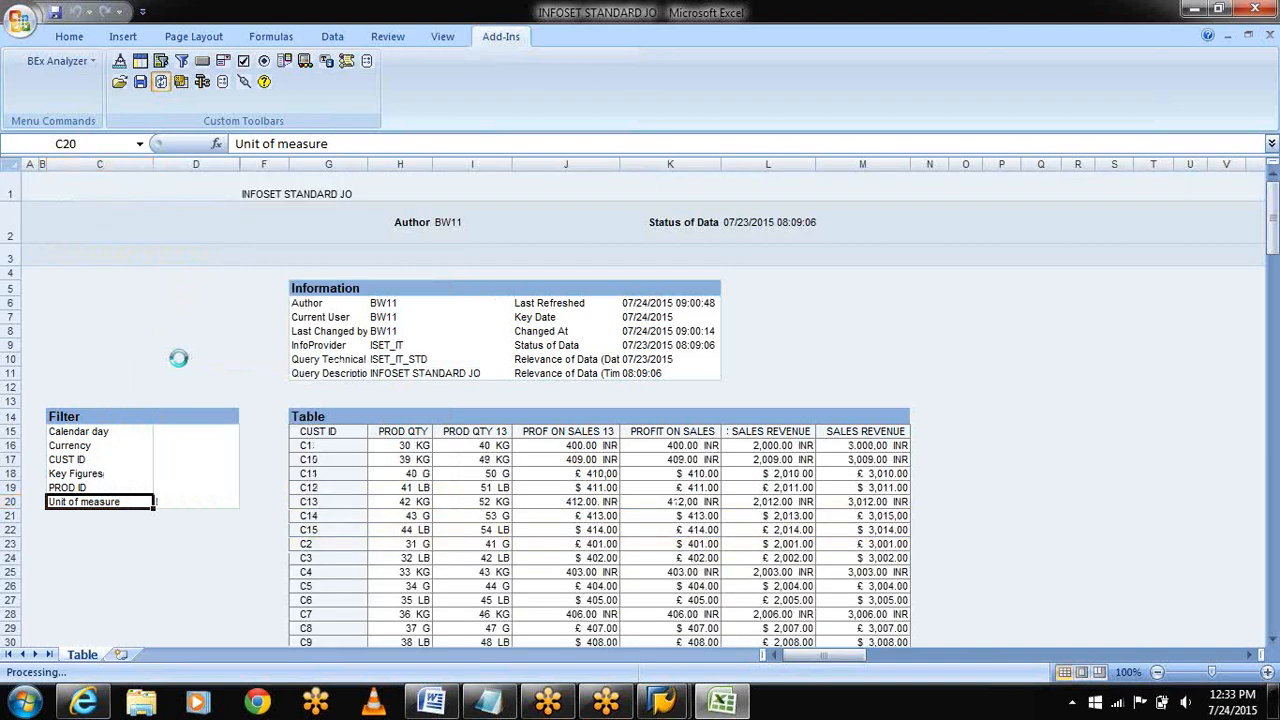
# Step: Filter the report by the currency INR
pyautogui.rightClick(70, 444)
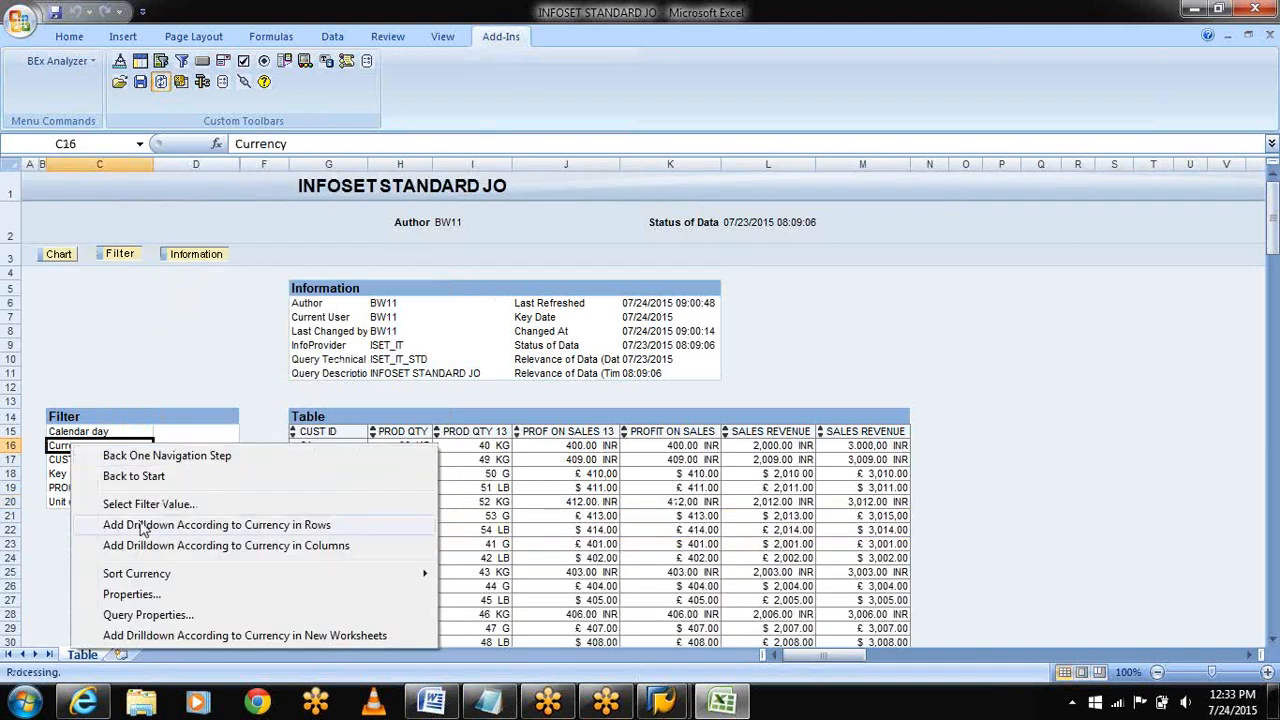
pyautogui.click(141, 505)
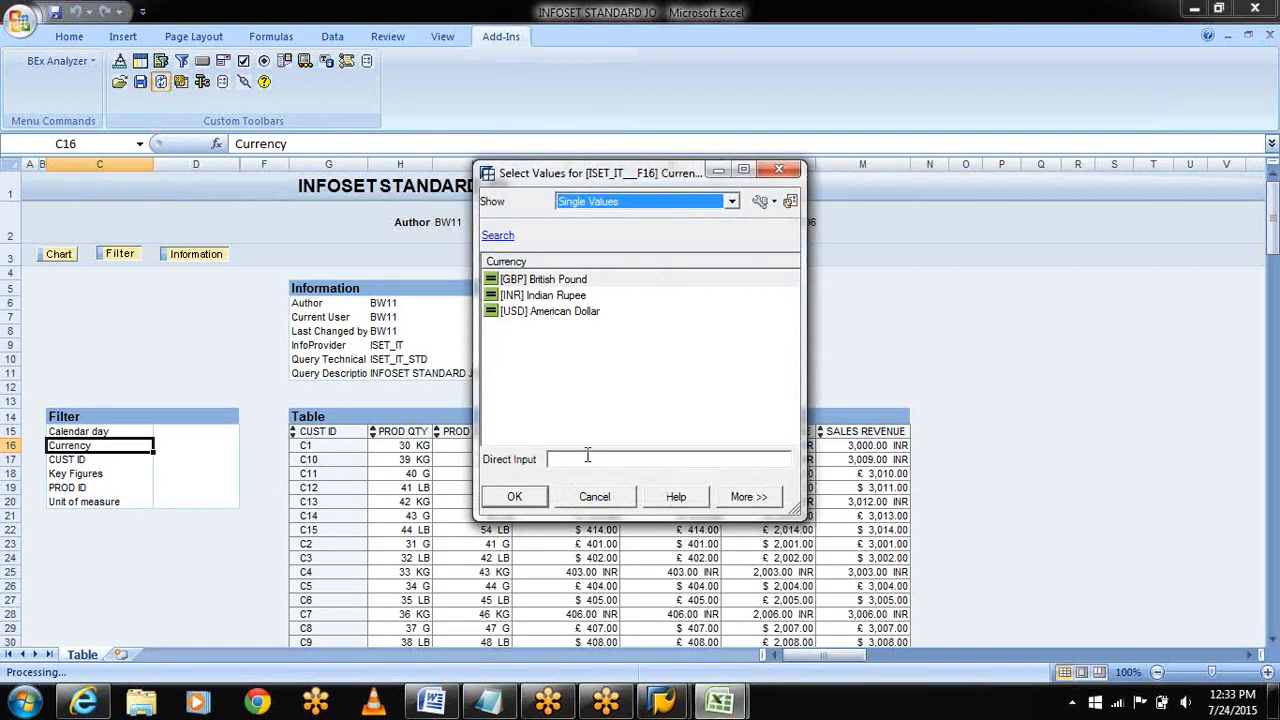
pyautogui.click(588, 458)
pyautogui.write('INR')
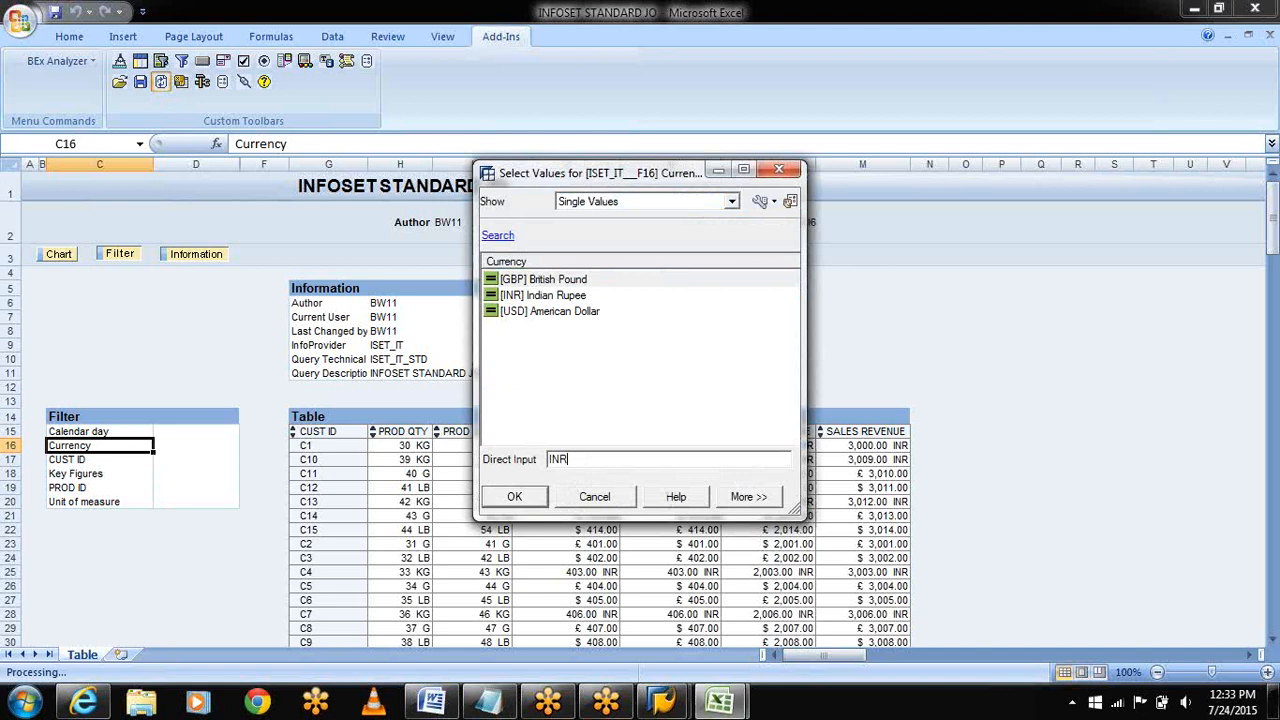
pyautogui.click(510, 496)
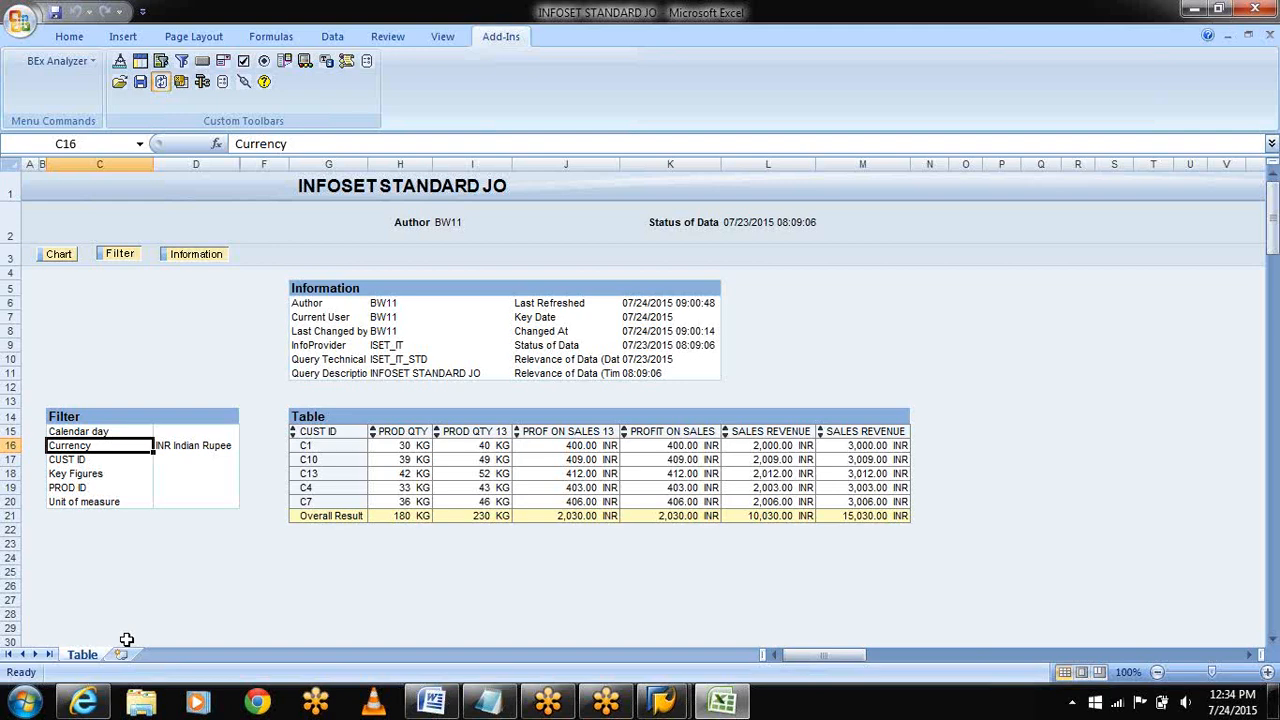
# Step: Switch to the KUNCHAM training website in Internet Explorer
pyautogui.click(85, 703)
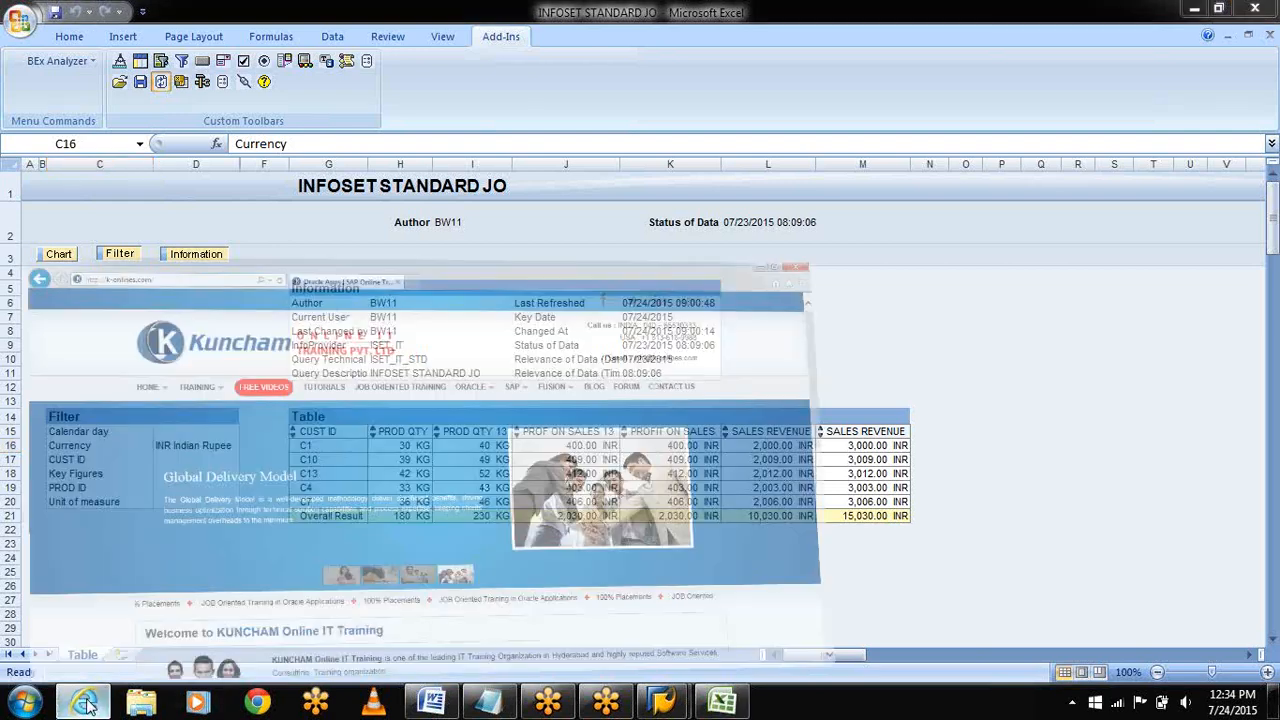